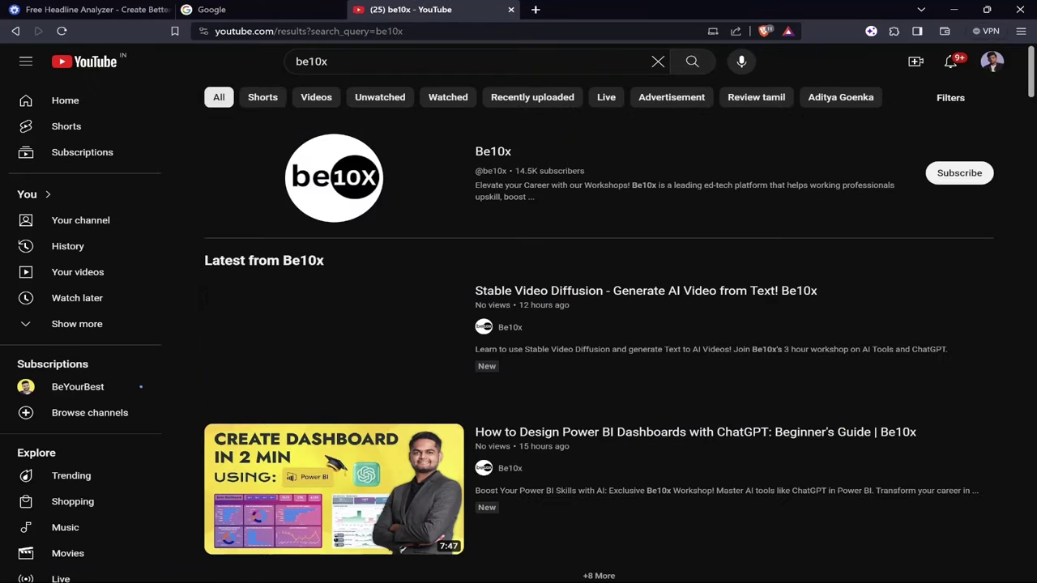
Step: Go from the search results to the Be10x channel's Videos tab and scroll through its uploads
click(312, 160)
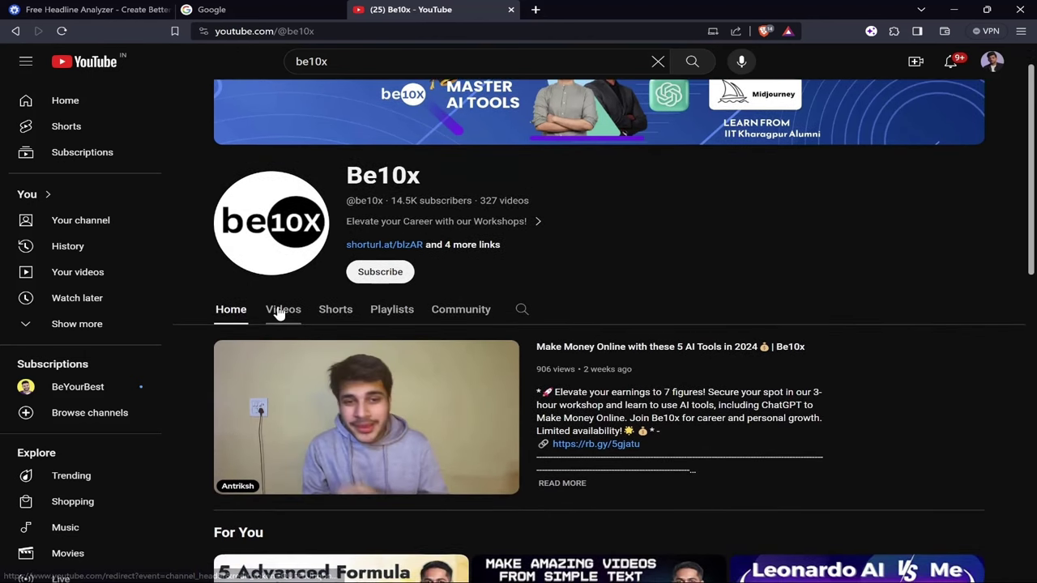
click(282, 356)
scroll(494, 347, down, 1)
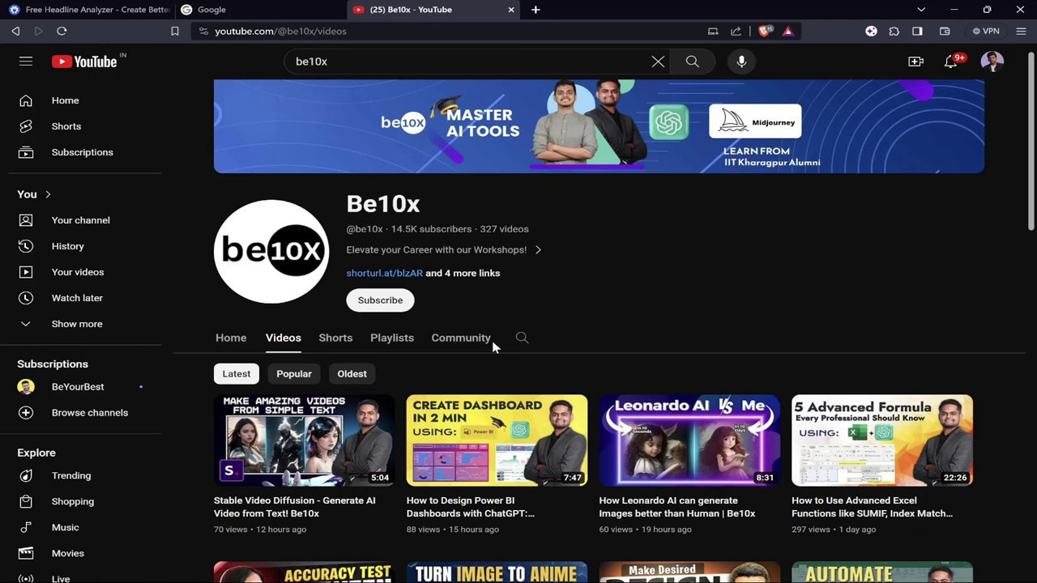
scroll(494, 347, down, 1)
scroll(493, 347, up, 1)
scroll(493, 348, down, 1)
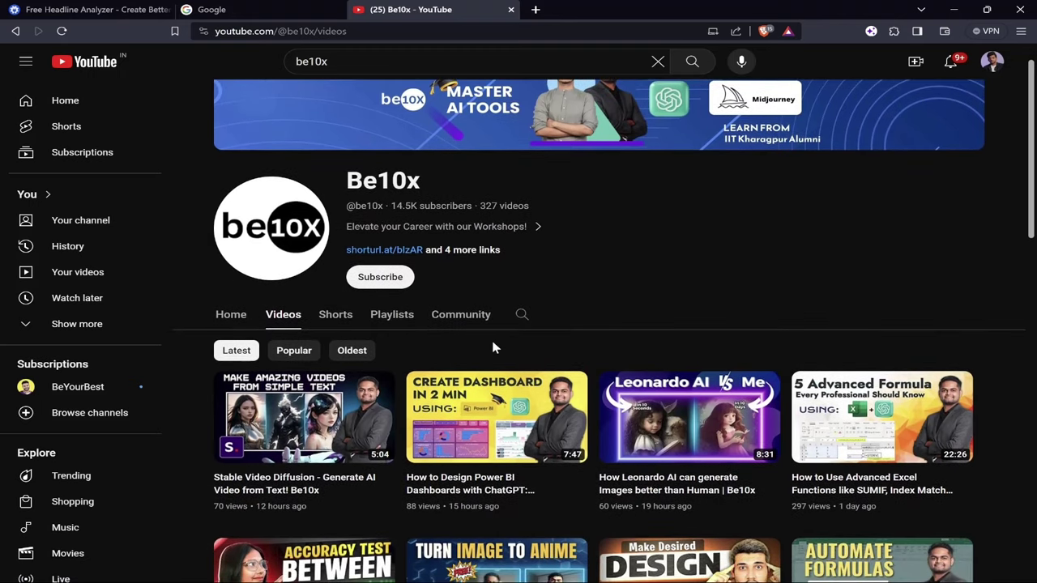
scroll(494, 347, down, 1)
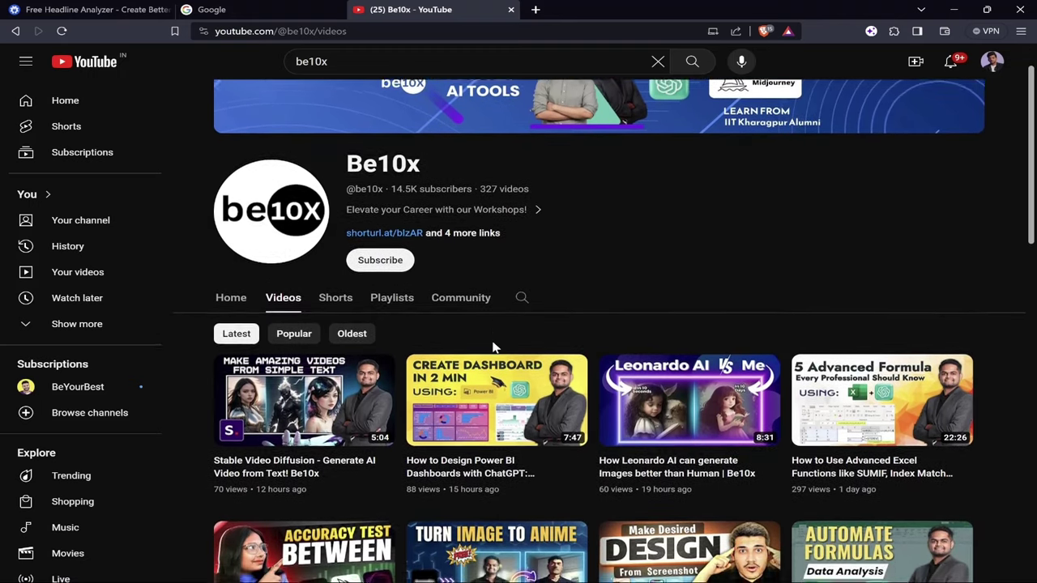
scroll(493, 348, down, 1)
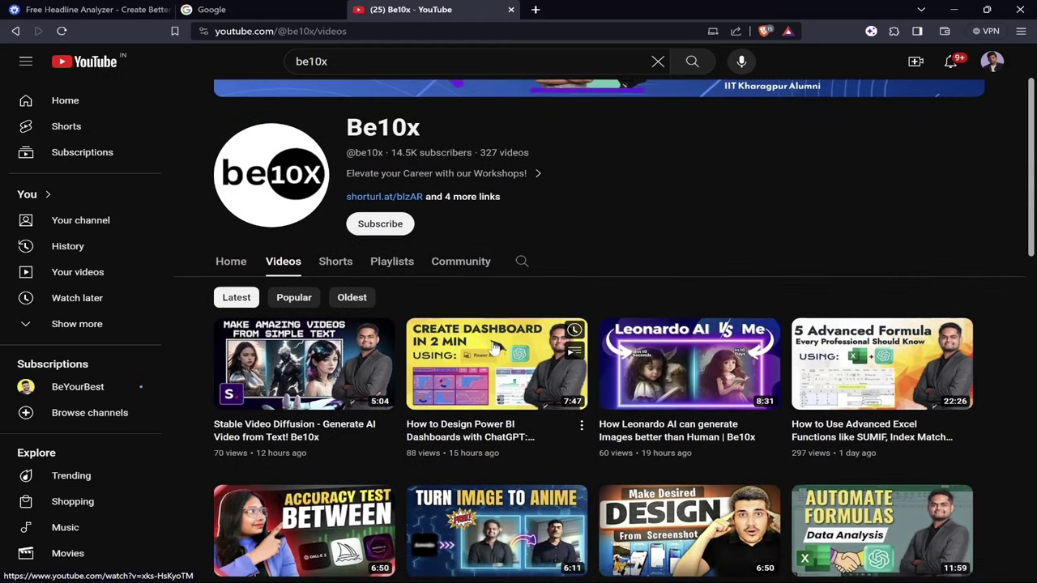
scroll(493, 347, down, 1)
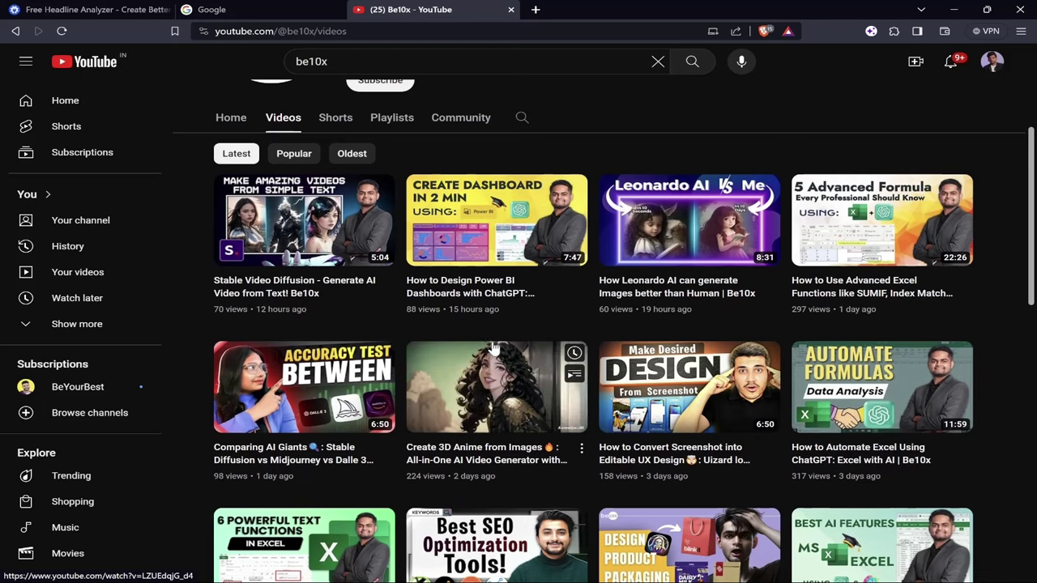
scroll(494, 346, down, 3)
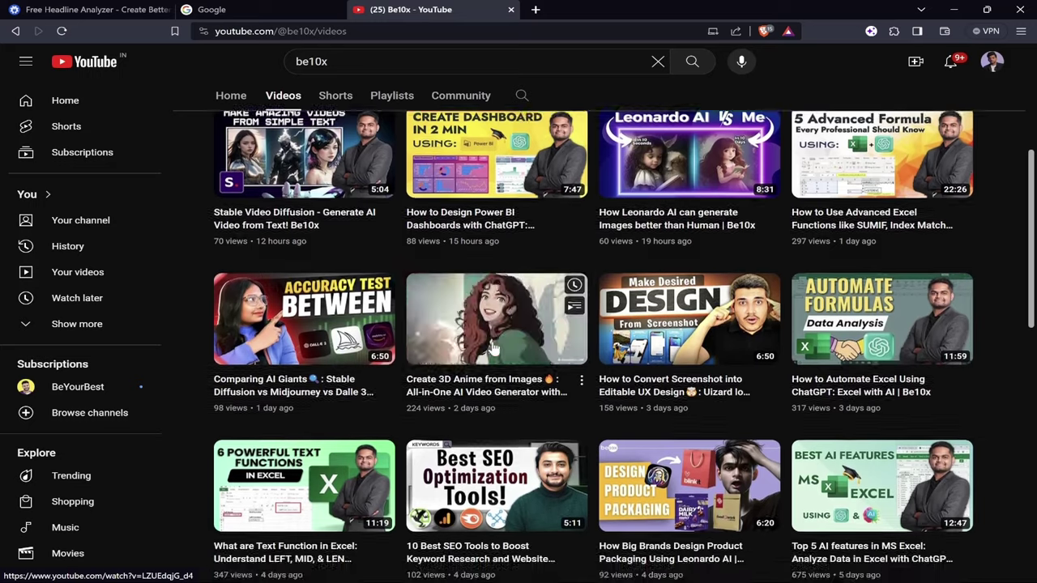
scroll(494, 347, down, 5)
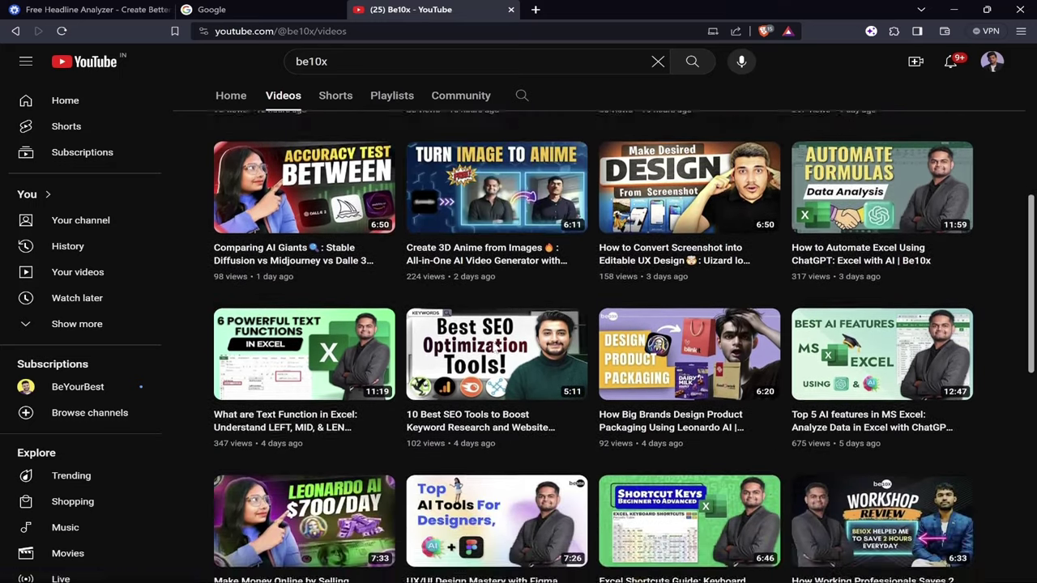
scroll(494, 347, down, 2)
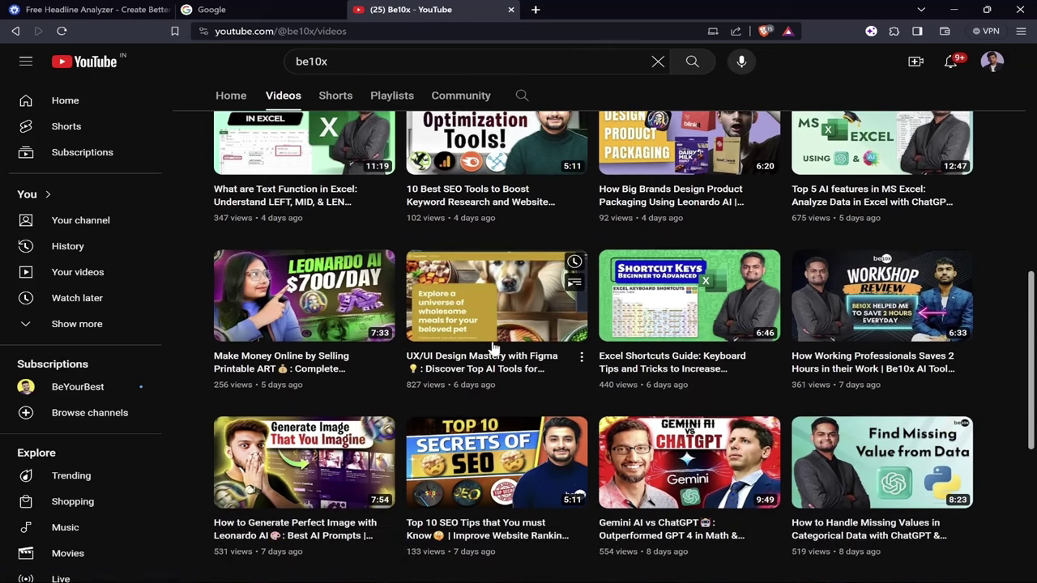
scroll(494, 346, down, 3)
Step: Launch Notepad, highlight the Tip #1 clarity line in the title tips note, then minimize it
key(super)
text(notepad)
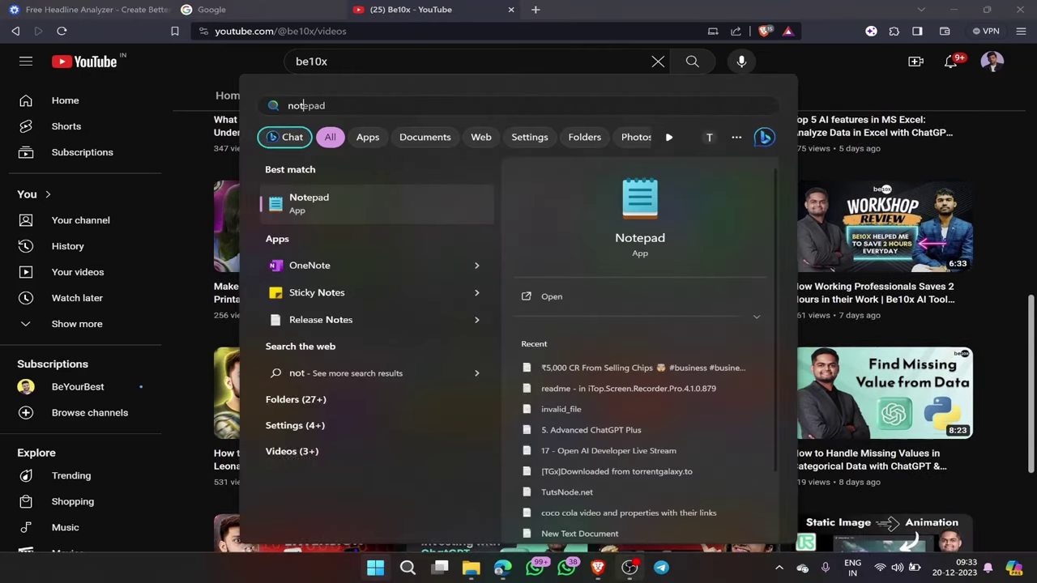
key(Return)
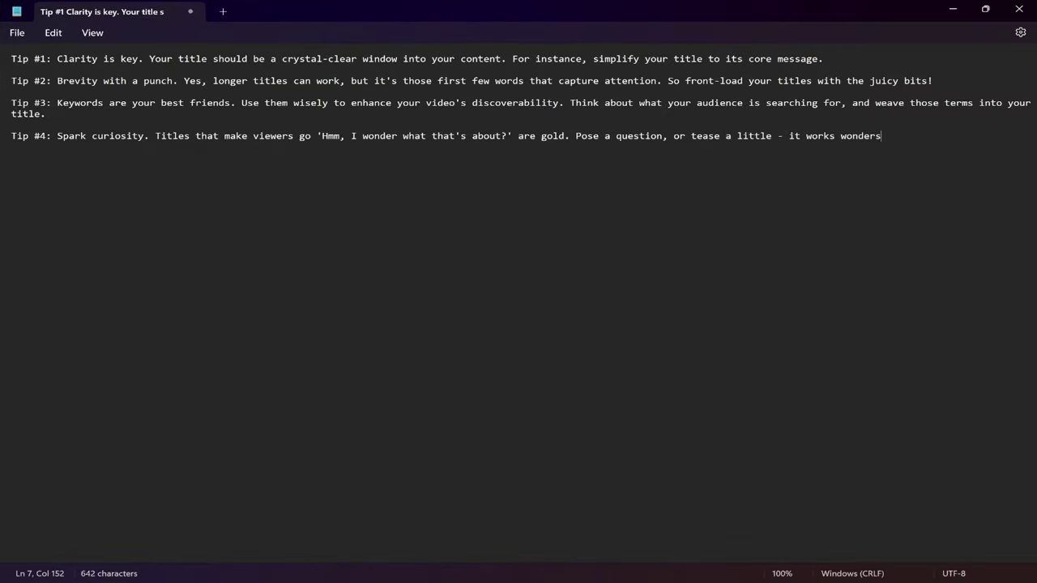
triple_click(16, 63)
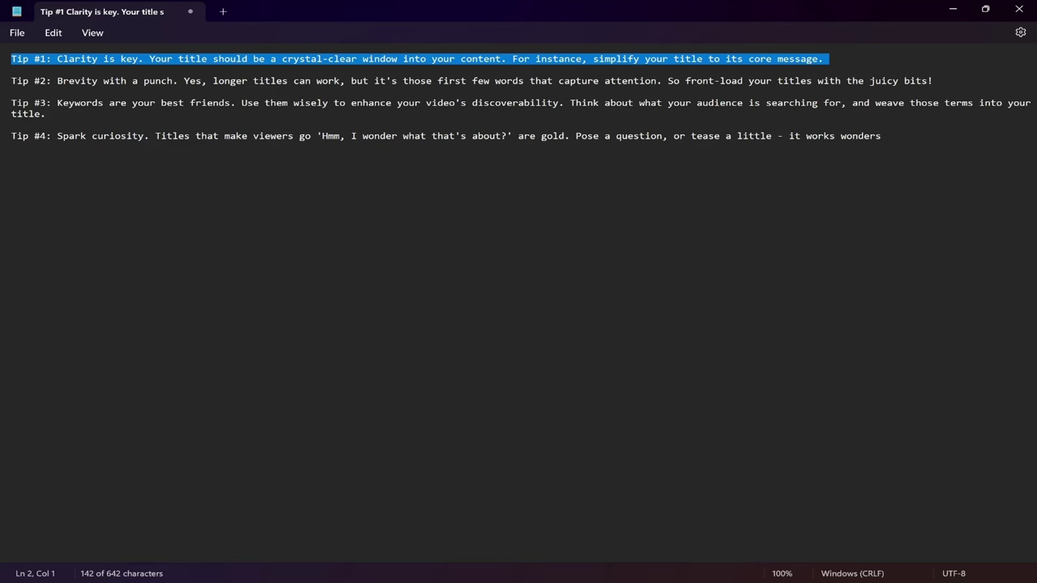
click(952, 9)
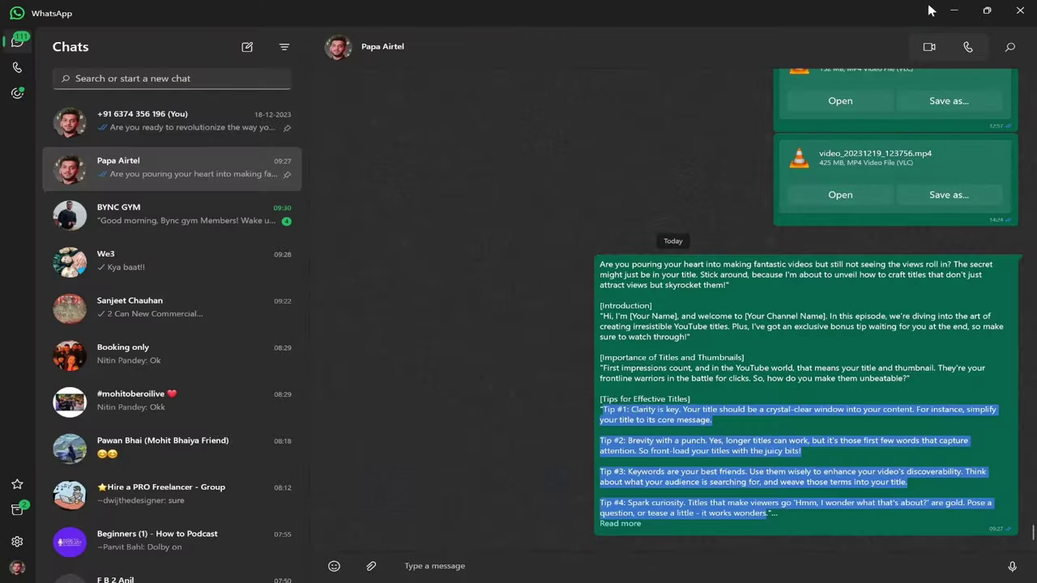
Step: Replace the be10x query with 'mr beast' to list the MrBeast channel and its latest videos
click(952, 10)
key(ctrl+a)
text(mr beas)
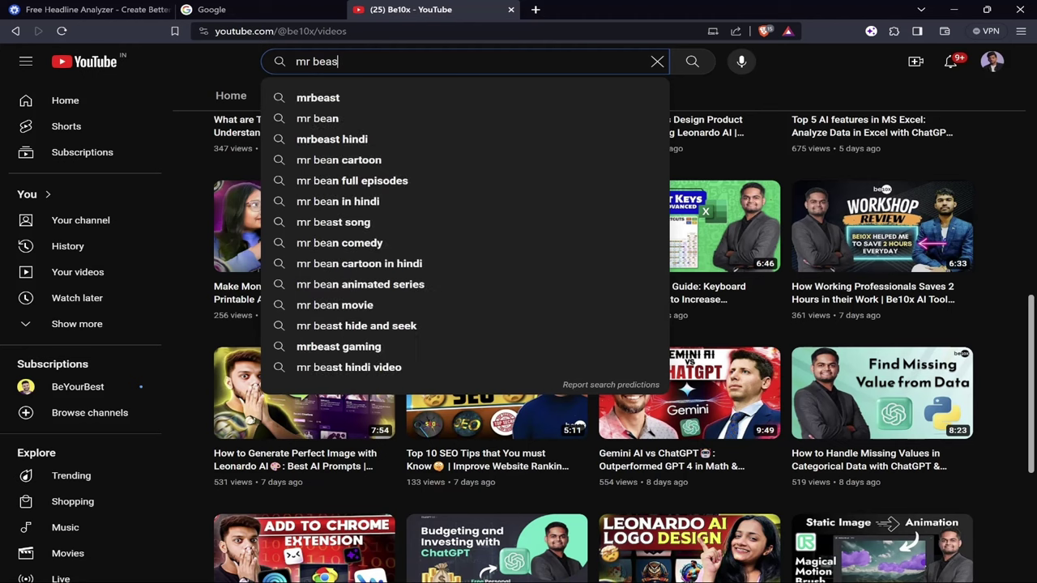
text(t)
key(Return)
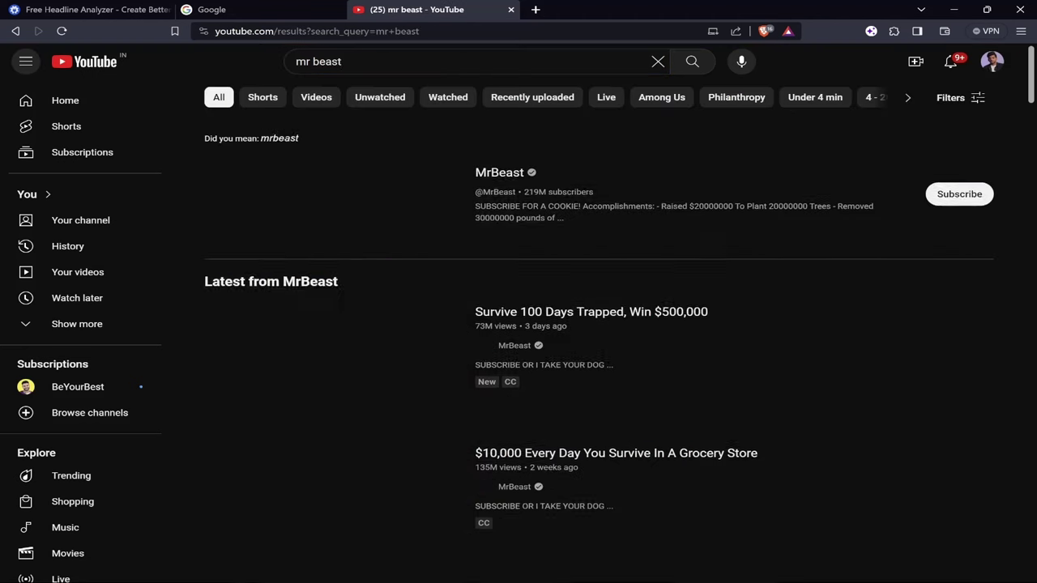
mouse_move(935, 329)
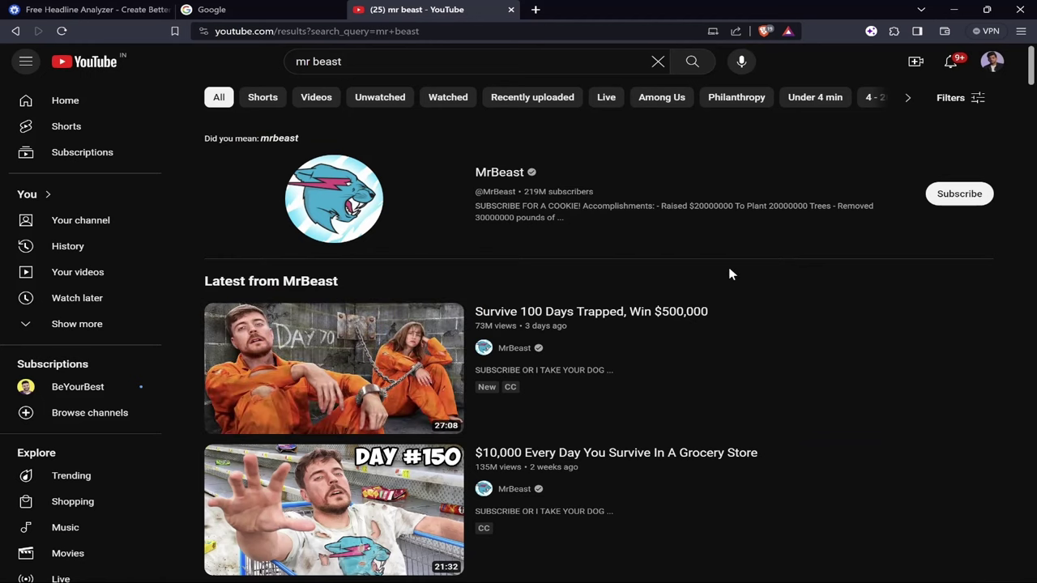
key(alt+Tab)
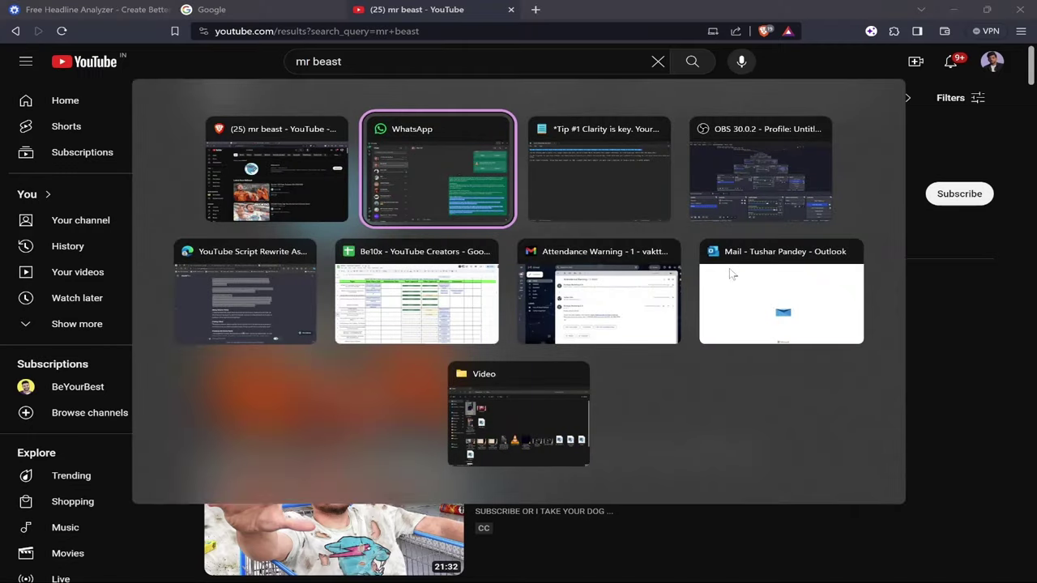
Step: In Notepad, highlight the word Brevity and the full Tip #2 line, then return to the browser
key(alt+Tab)
double_click(75, 82)
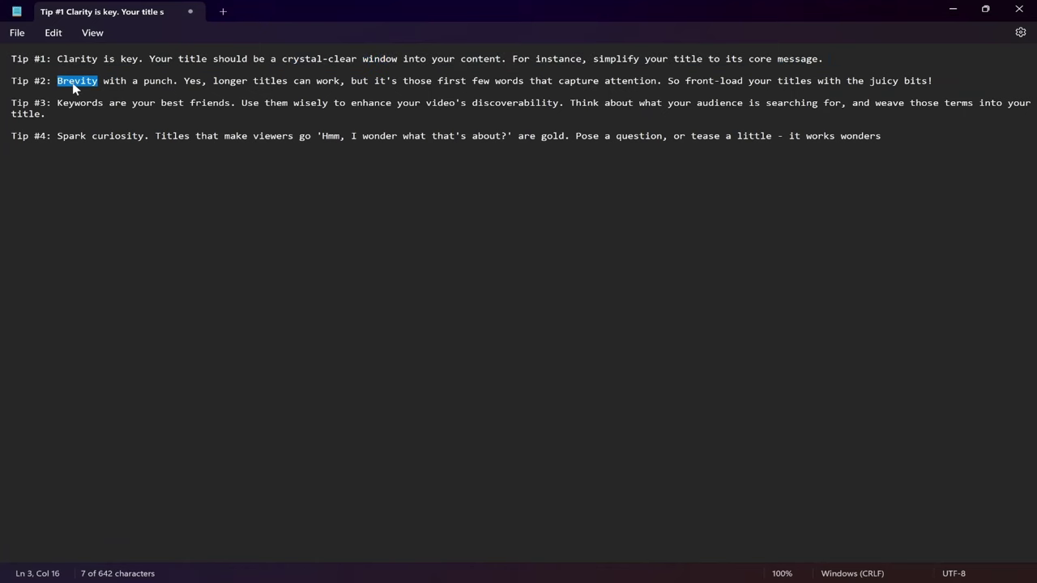
click(74, 82)
double_click(74, 81)
triple_click(252, 81)
key(alt+Tab)
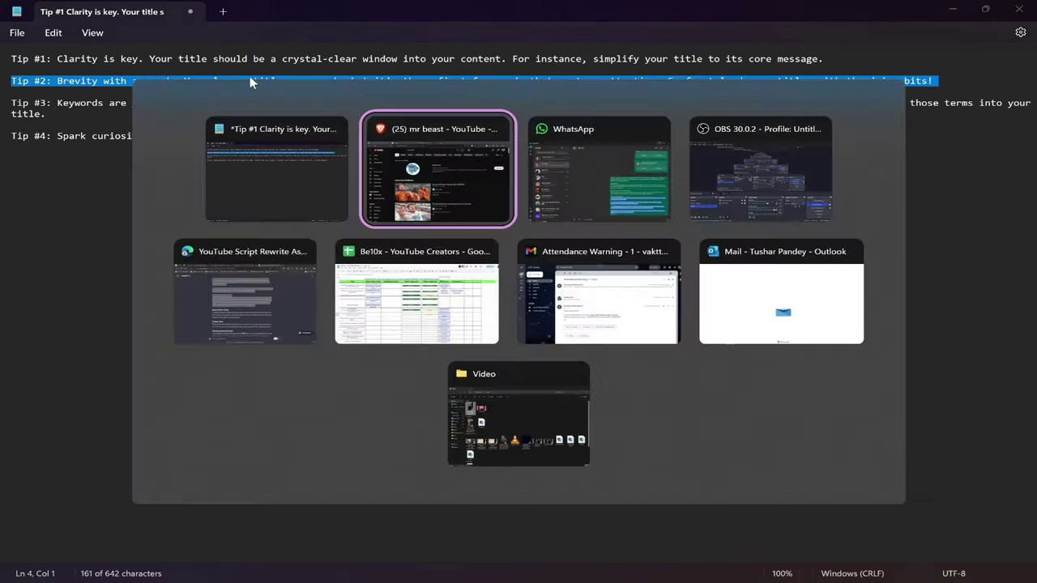
Step: Search the autocomplete suggestion 'how to create hollywood movie with chatgpt' and scan the AI movie tutorials
key(ctrl+a)
text(how to c)
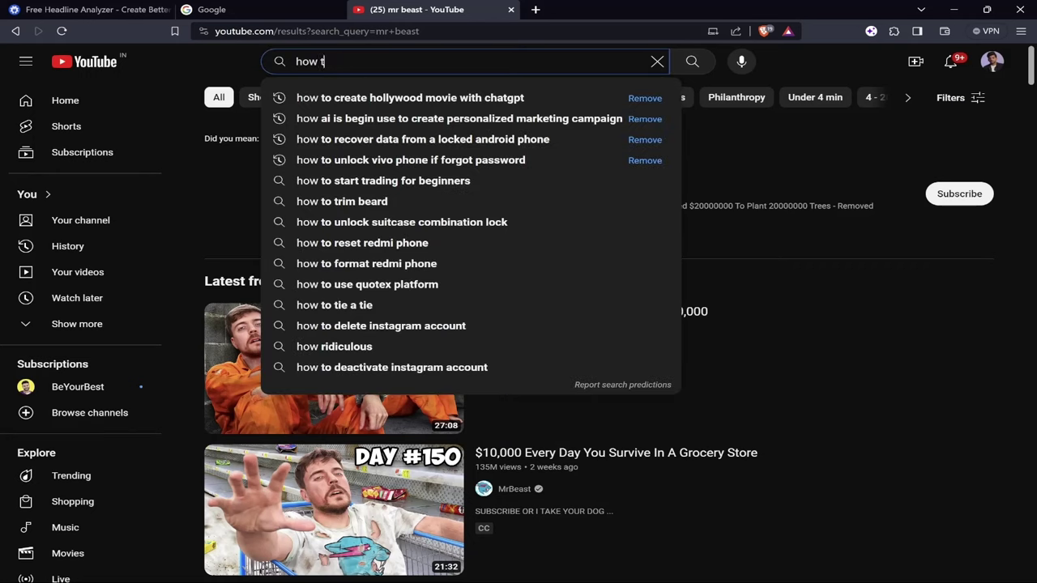
key(Down)
key(Return)
scroll(1008, 374, down, 2)
scroll(1008, 374, up, 1)
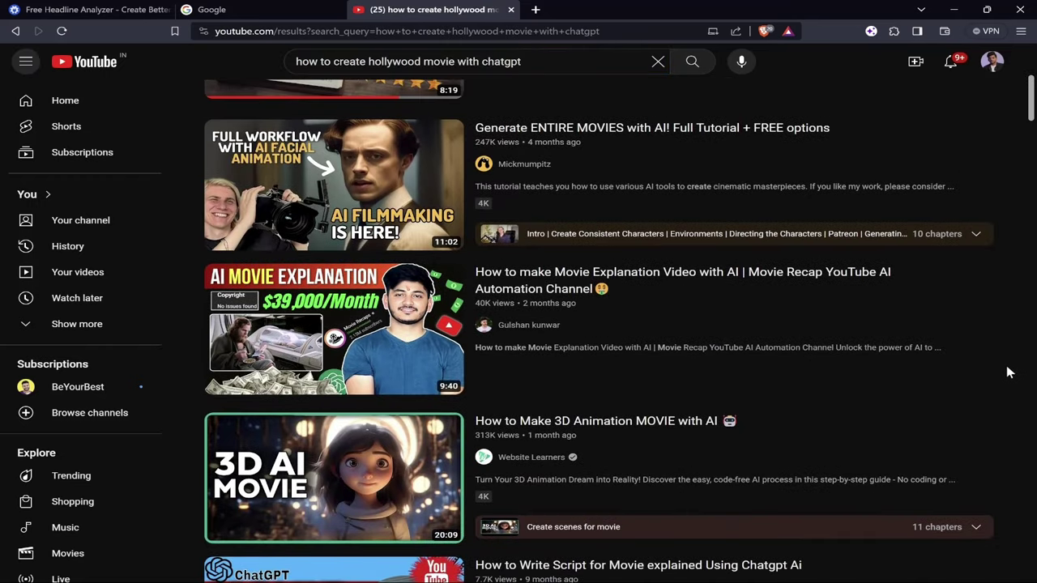
mouse_move(798, 289)
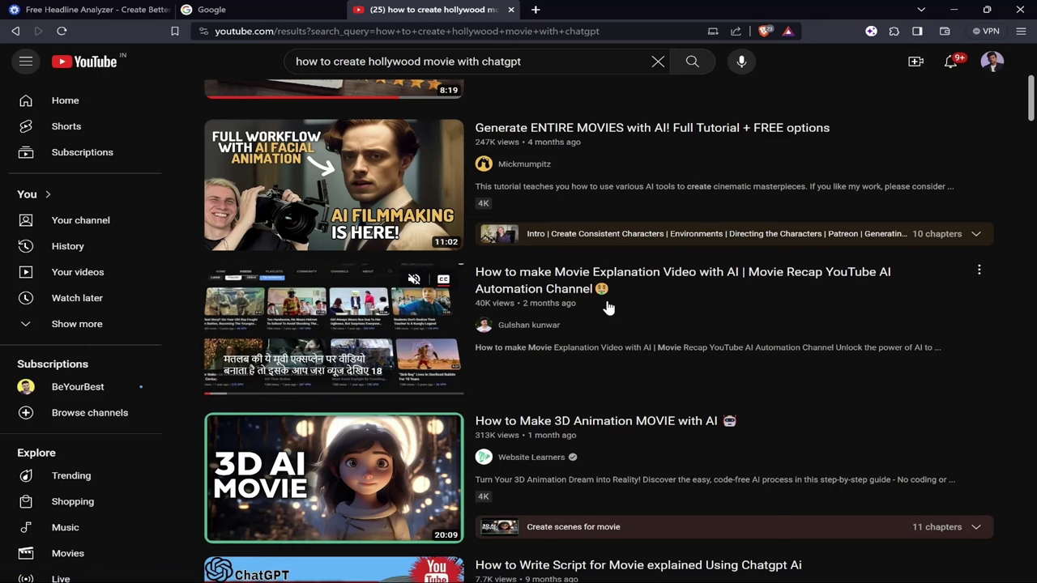
scroll(609, 306, up, 1)
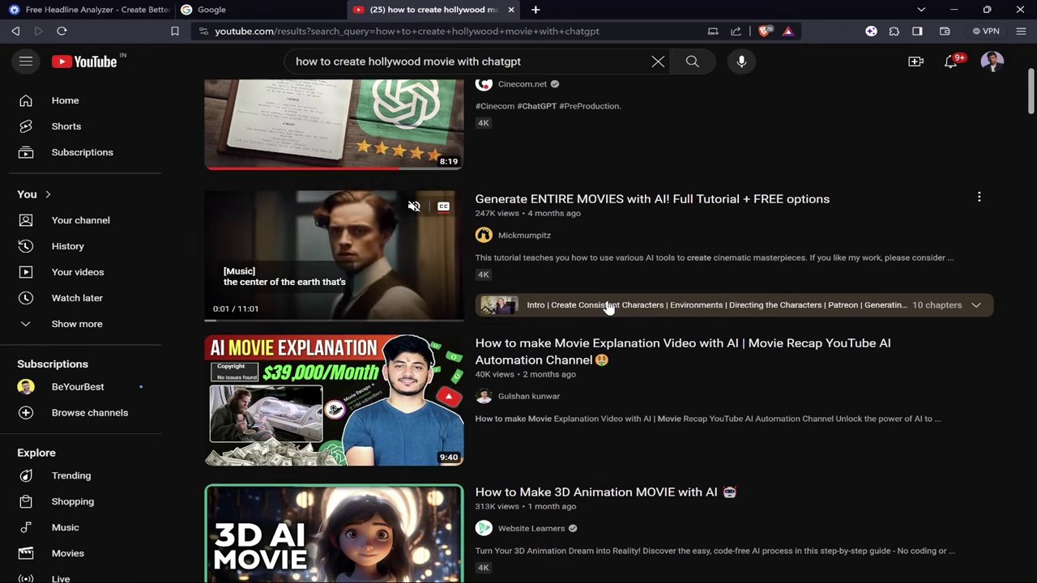
Step: Switch to Notepad and highlight the full Tip #3 line on using keywords
key(alt+Tab)
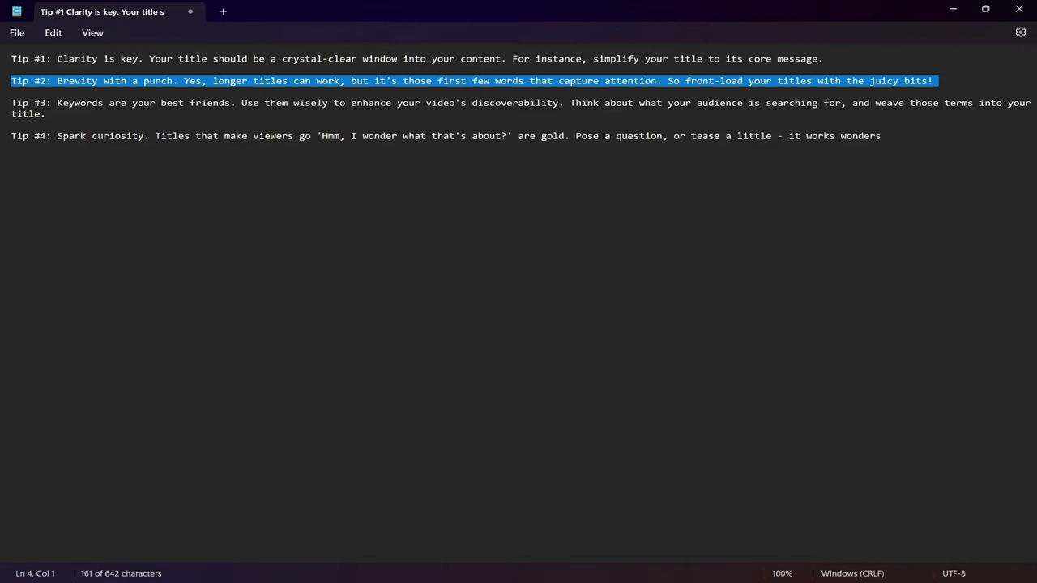
click(362, 102)
triple_click(362, 106)
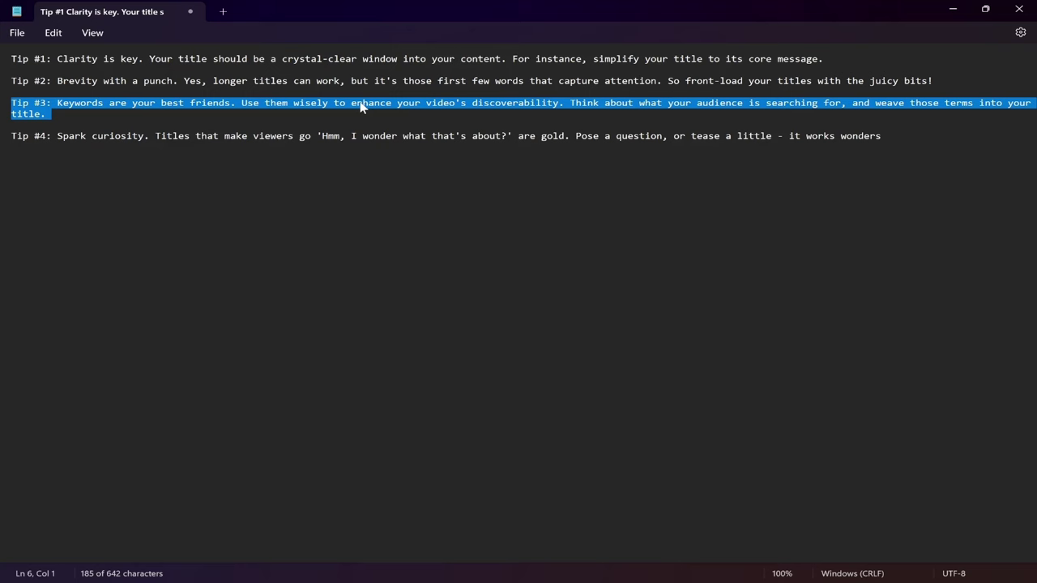
Step: Search YouTube for 'how to use chatgpt' and scroll through its Shorts and tutorial results
key(alt+Tab)
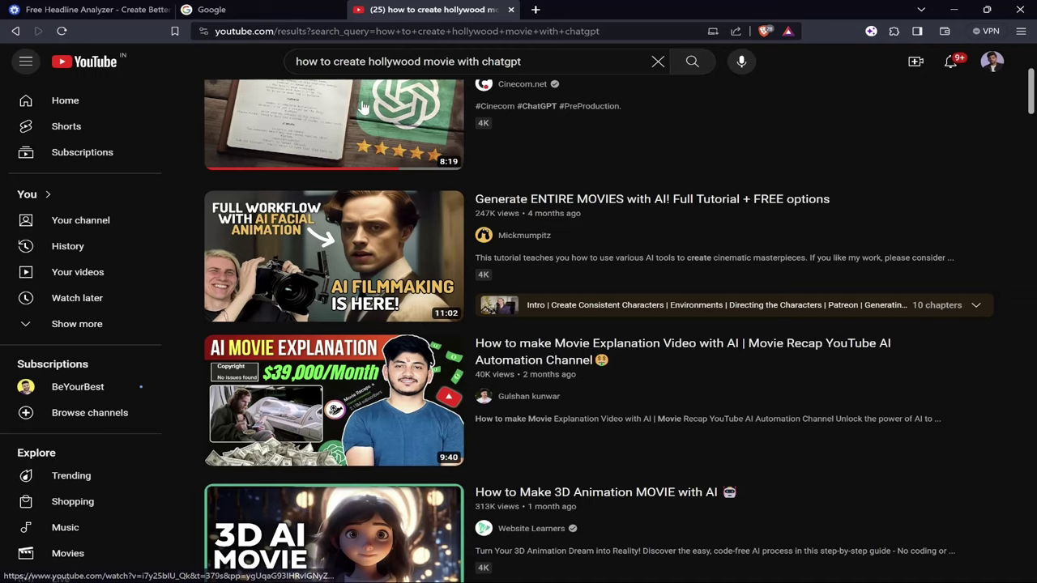
key(/)
key(ctrl+a)
key(BackSpace)
text(how to use )
text(chatgpt)
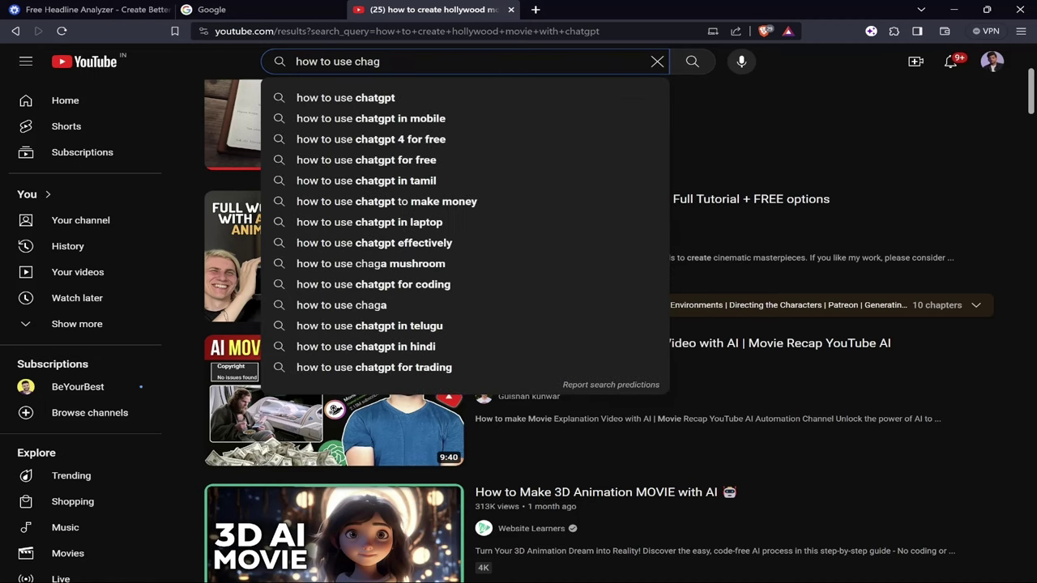
key(Return)
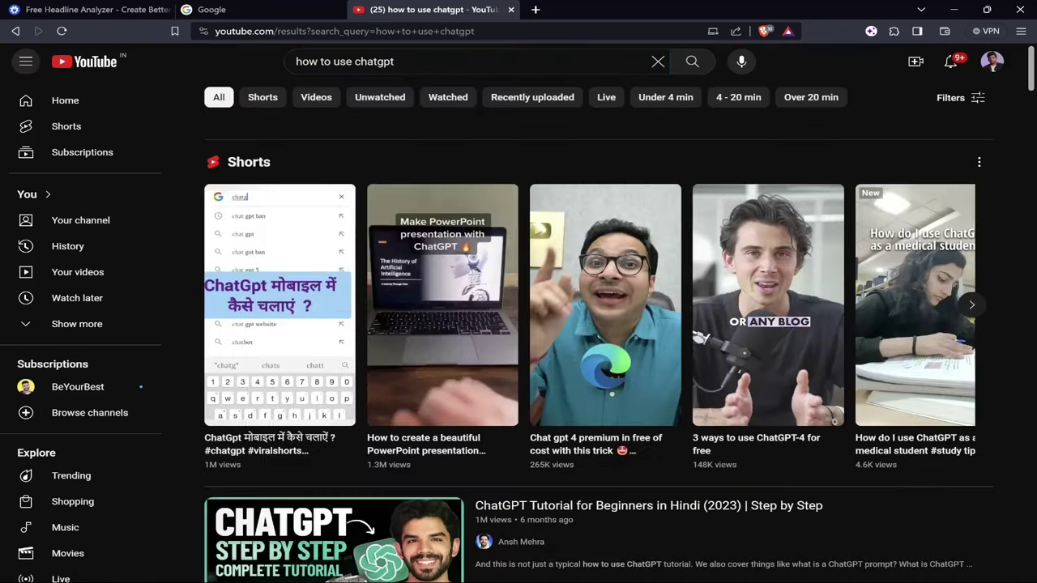
scroll(526, 340, down, 3)
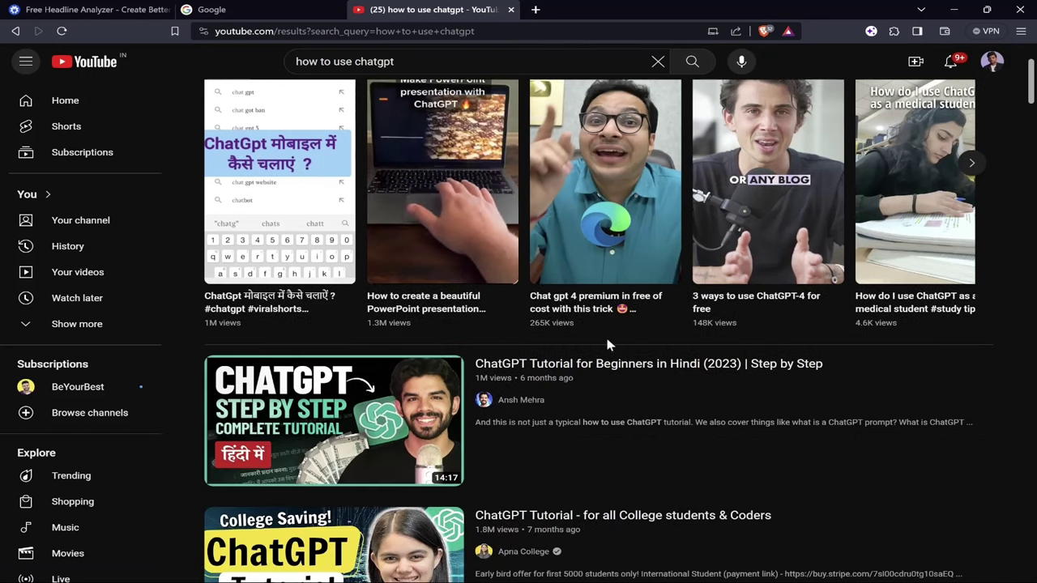
scroll(998, 370, down, 2)
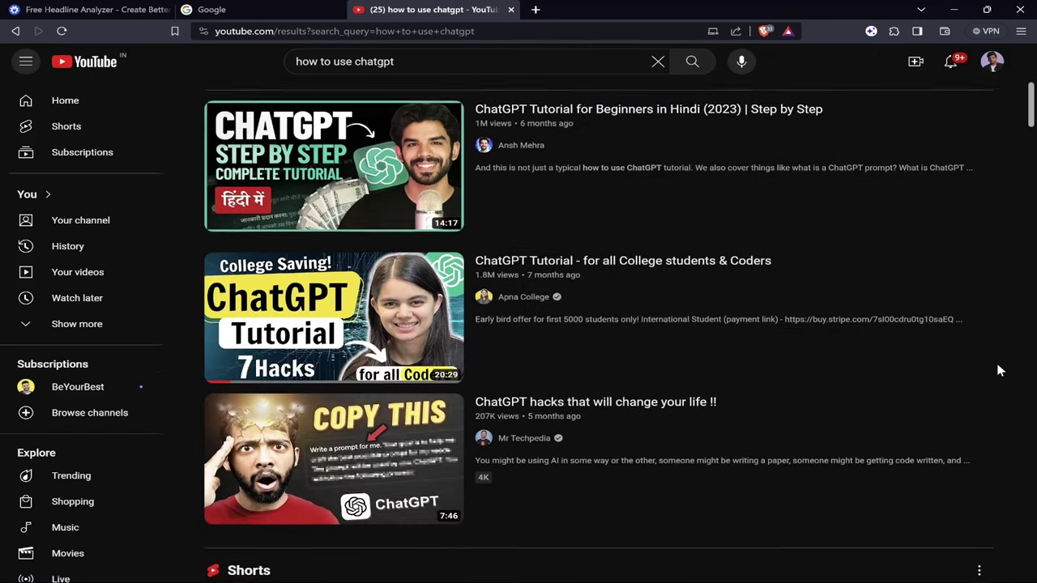
scroll(999, 371, down, 1)
scroll(999, 370, down, 5)
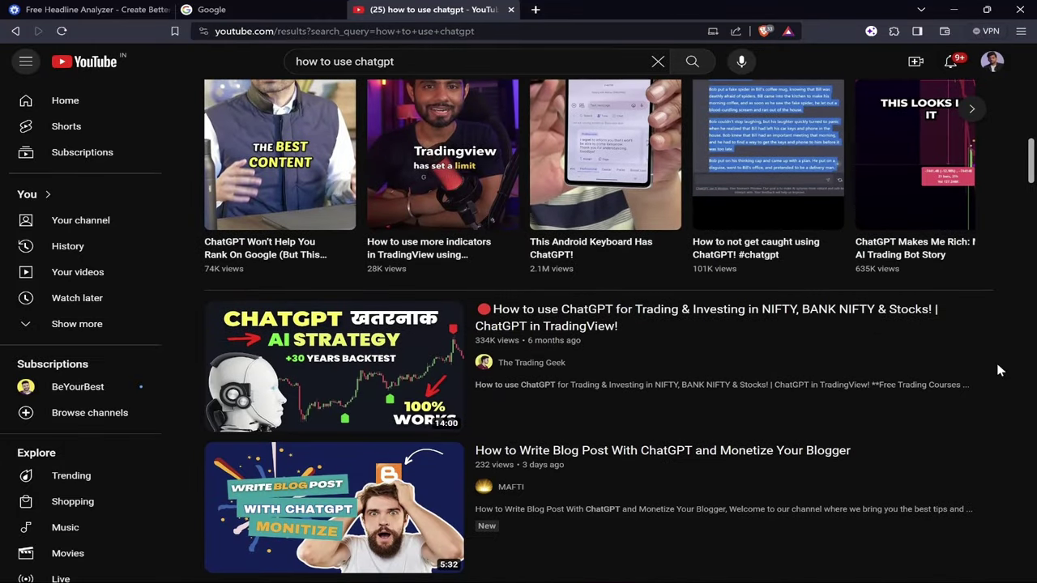
scroll(998, 371, up, 10)
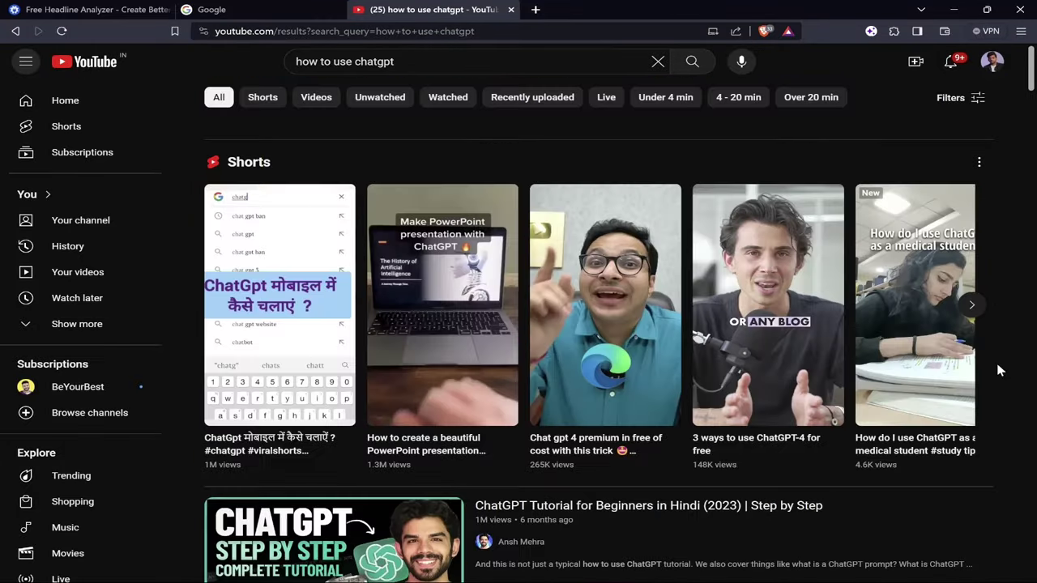
Step: Highlight the full Tip #4 line on sparking curiosity in Notepad, then switch back to the browser
click(677, 569)
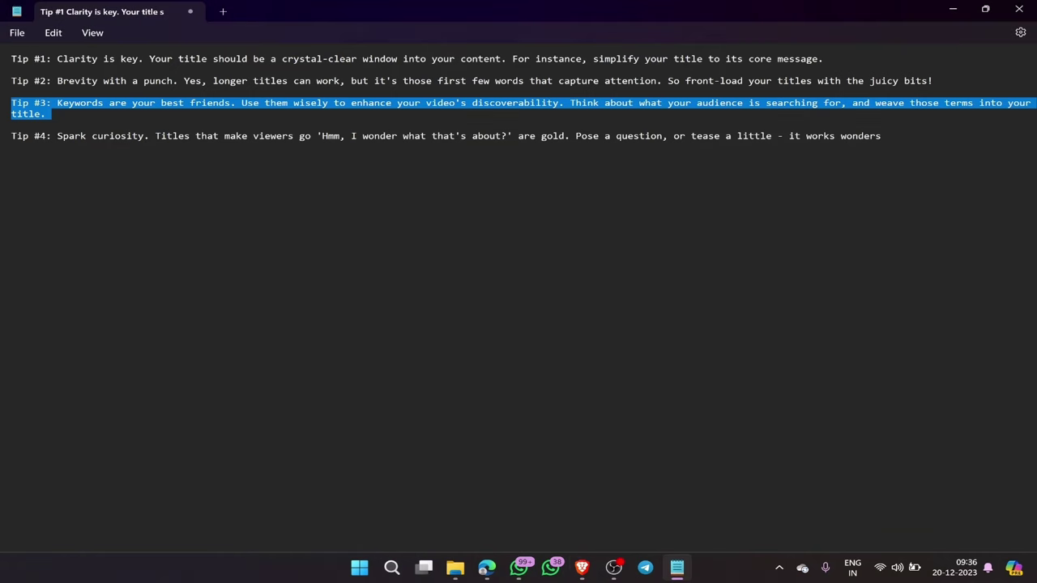
click(172, 135)
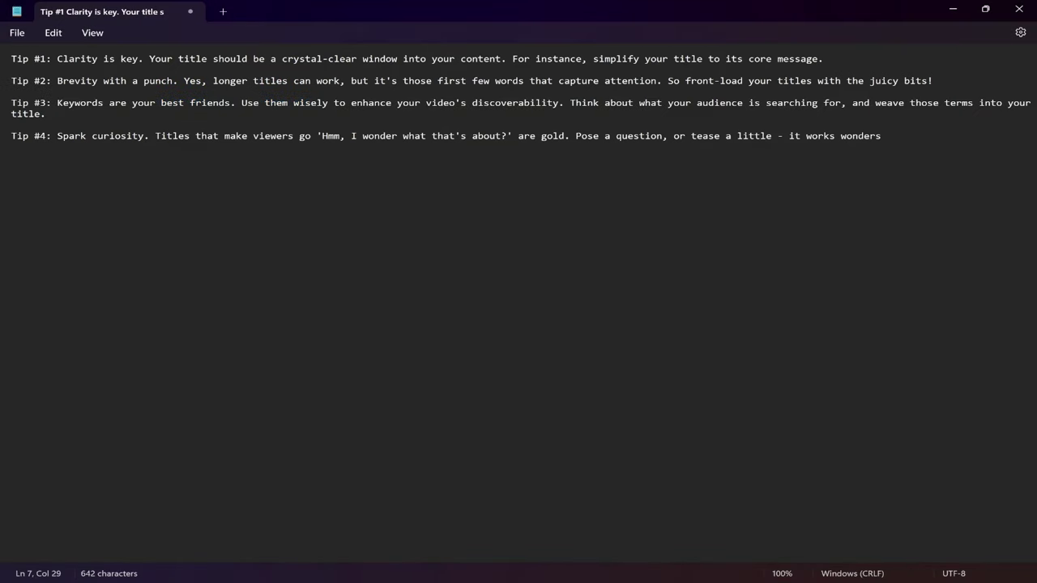
triple_click(173, 135)
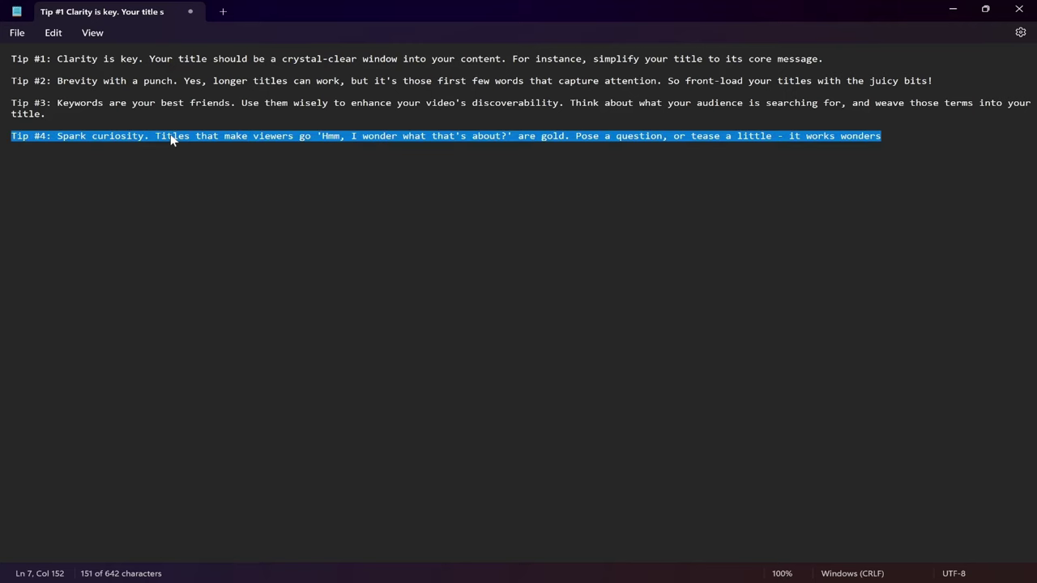
key(alt+Tab)
Step: Search YouTube for 'me beast' and scroll down to the People also watched videos
text(me beast)
key(Return)
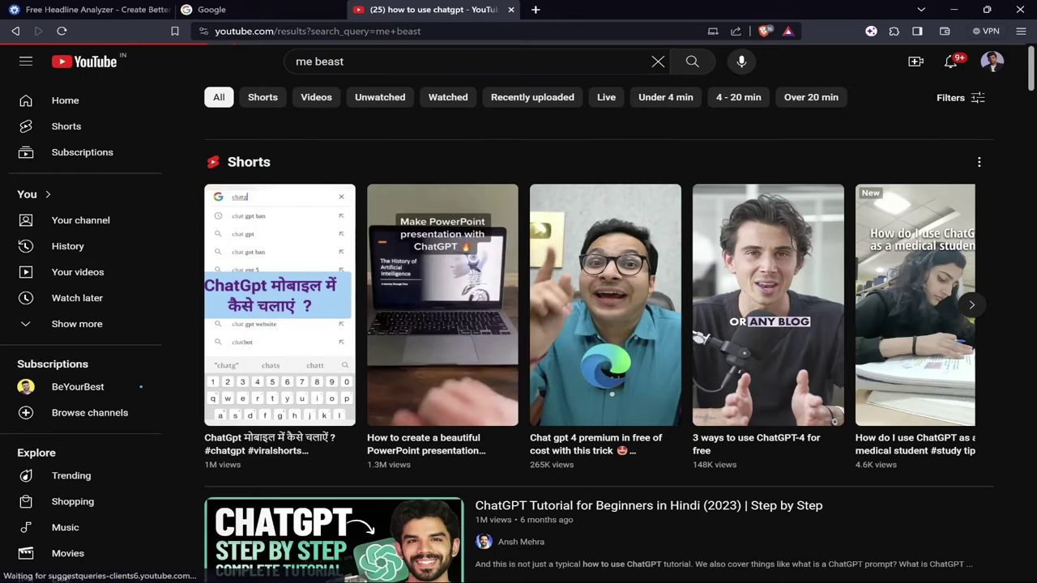
scroll(971, 413, down, 5)
scroll(971, 413, down, 8)
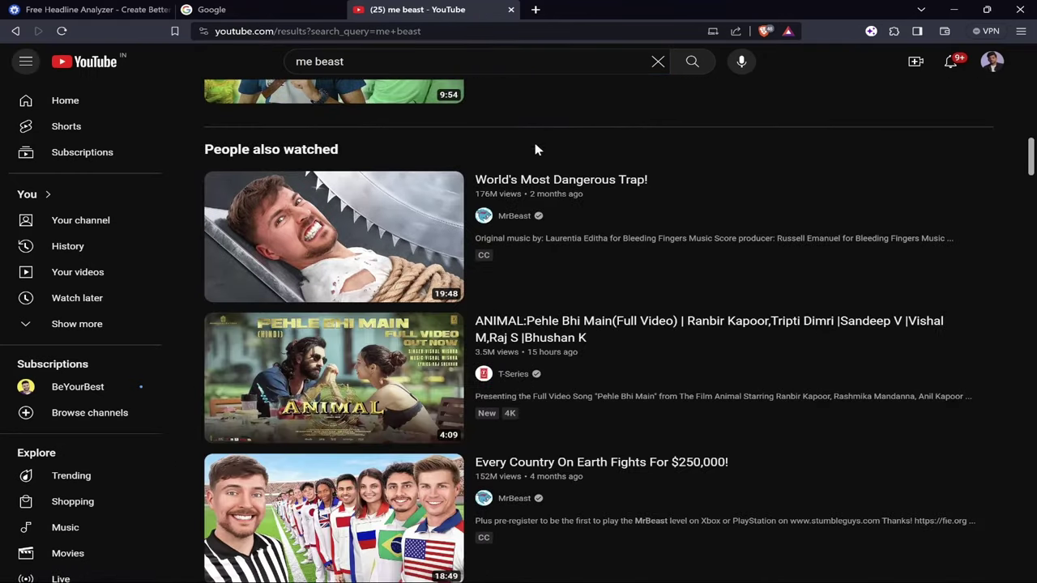
mouse_move(530, 191)
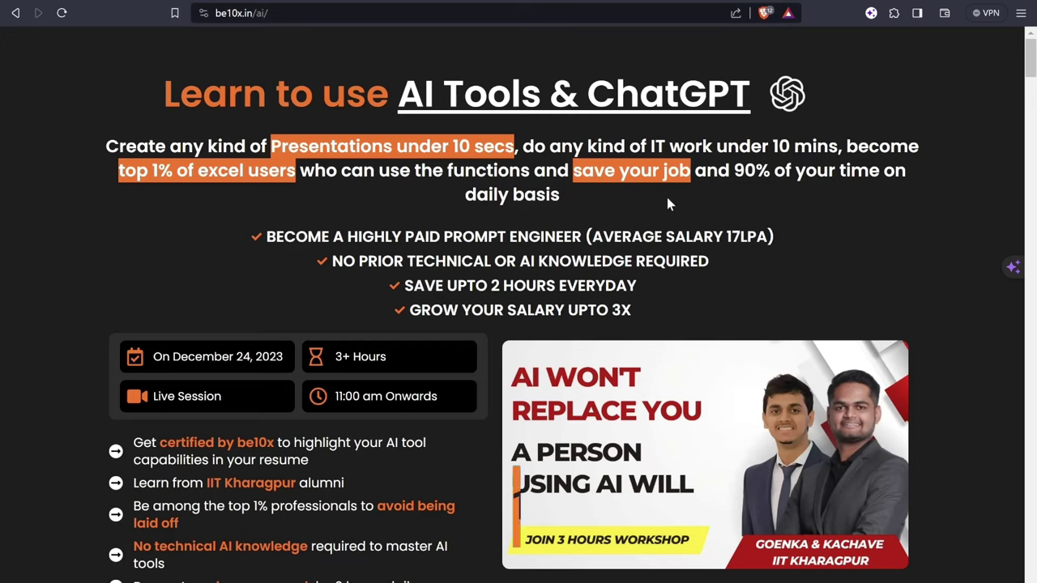
scroll(1002, 365, down, 2)
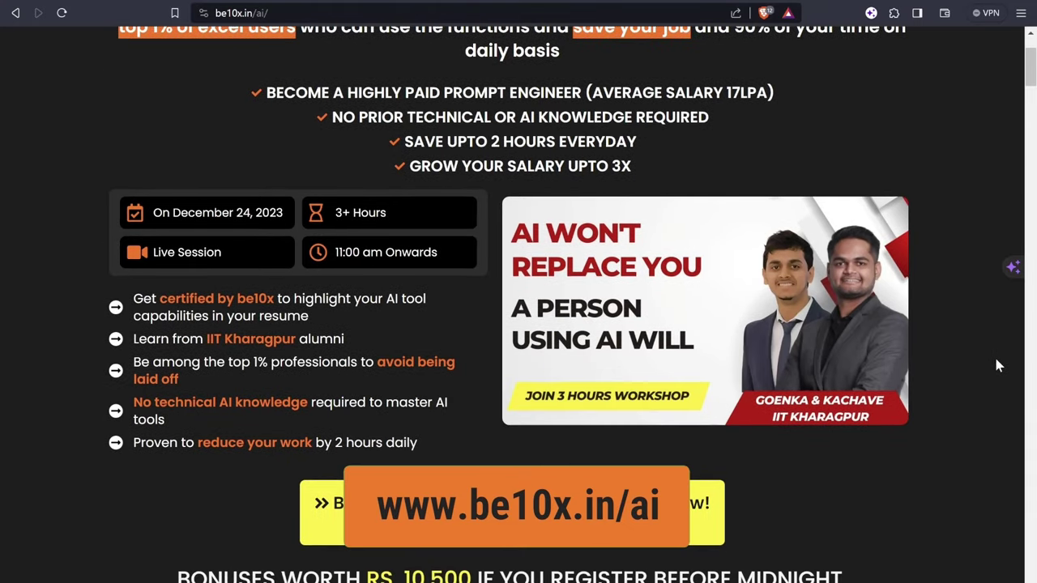
scroll(997, 366, down, 2)
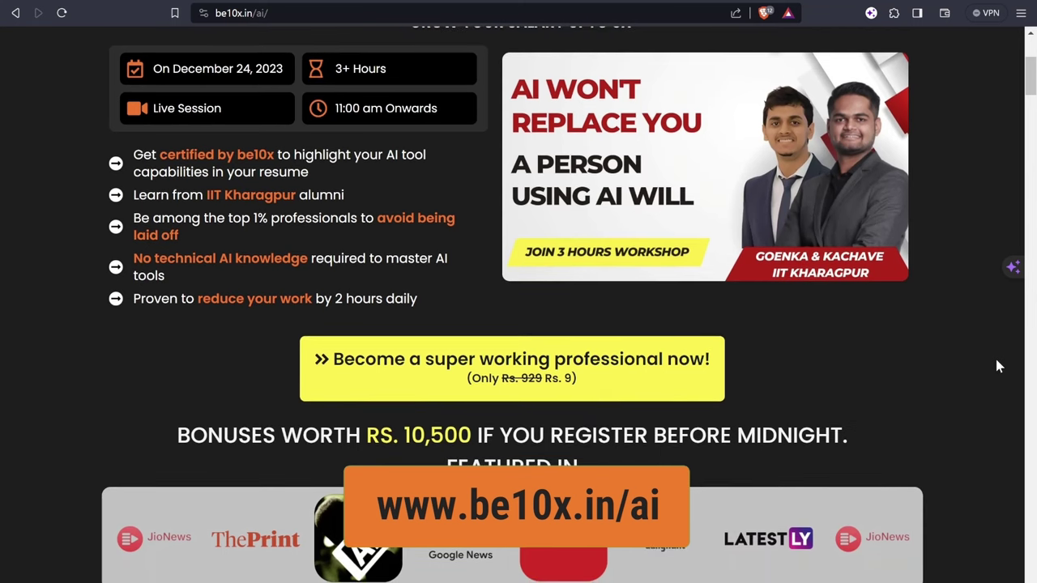
scroll(997, 367, up, 2)
scroll(993, 364, up, 2)
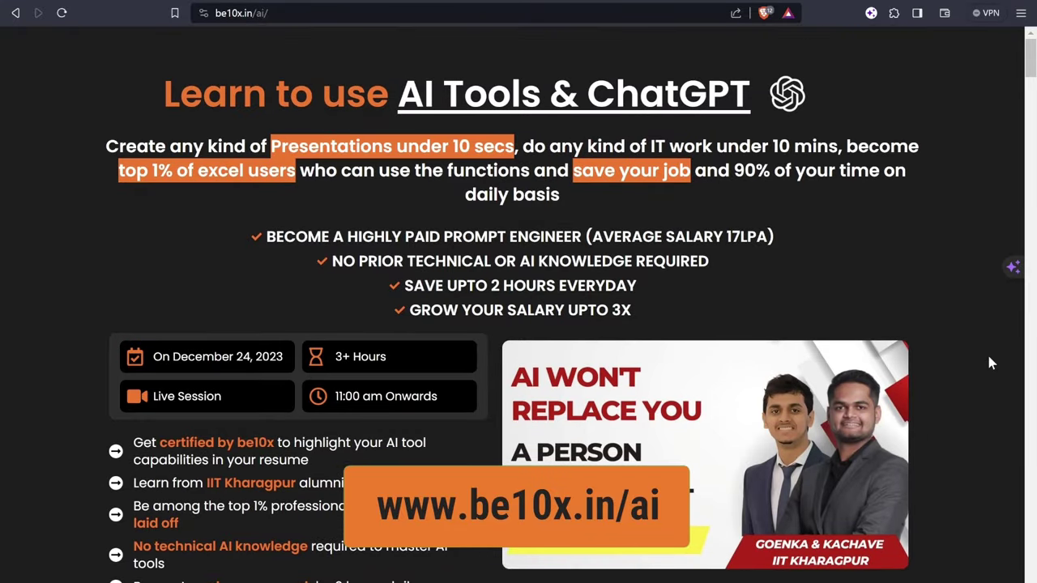
scroll(990, 363, down, 2)
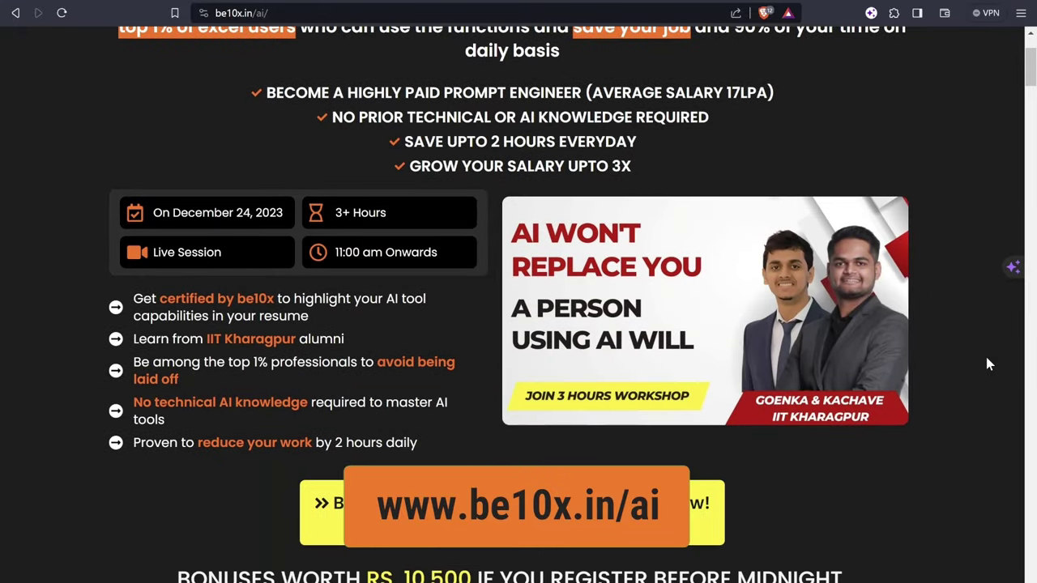
scroll(987, 365, up, 2)
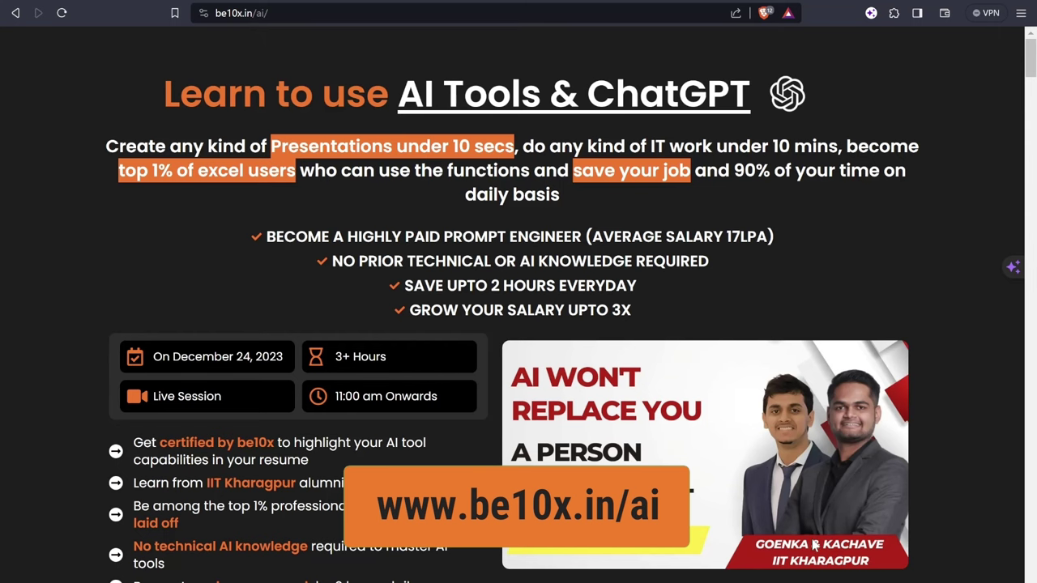
scroll(814, 545, down, 2)
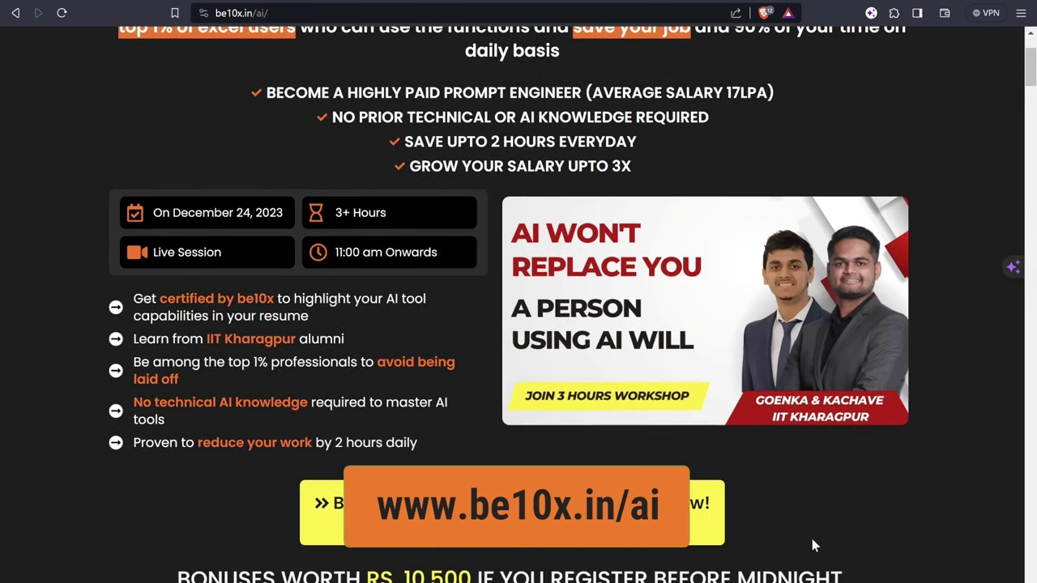
scroll(811, 539, down, 1)
scroll(812, 543, up, 3)
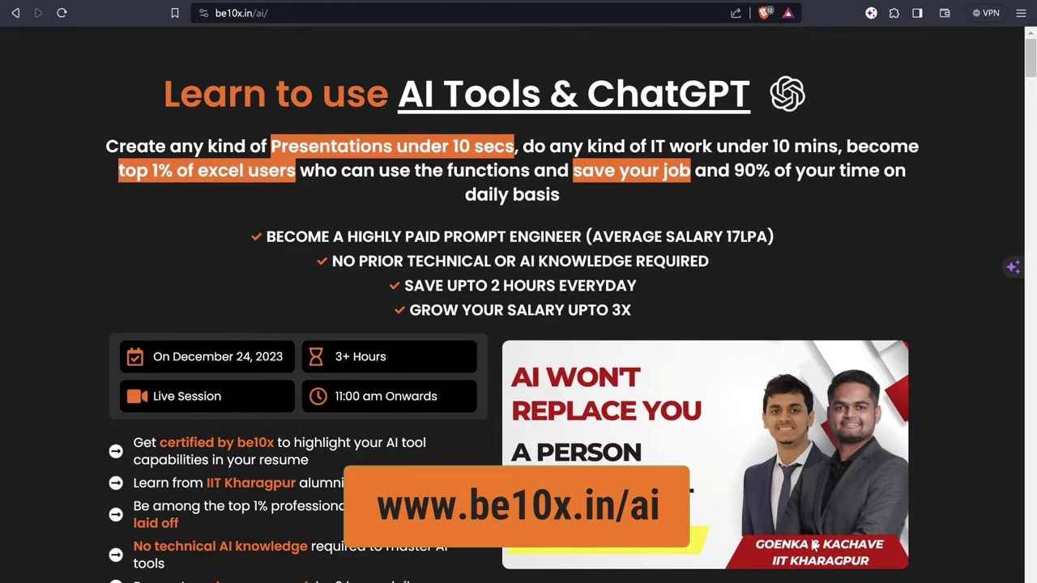
scroll(814, 544, down, 1)
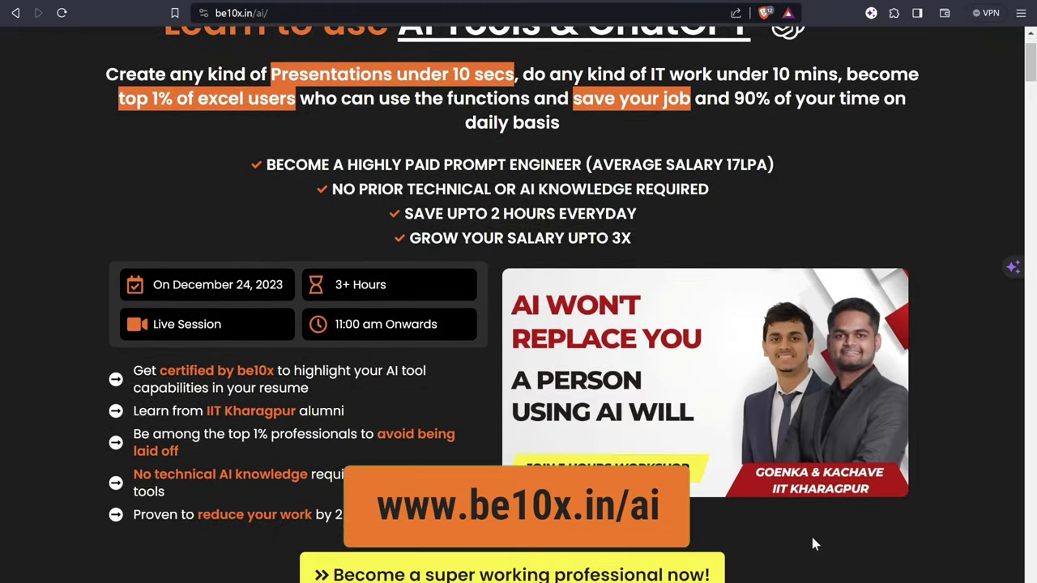
scroll(813, 539, down, 1)
scroll(815, 541, up, 2)
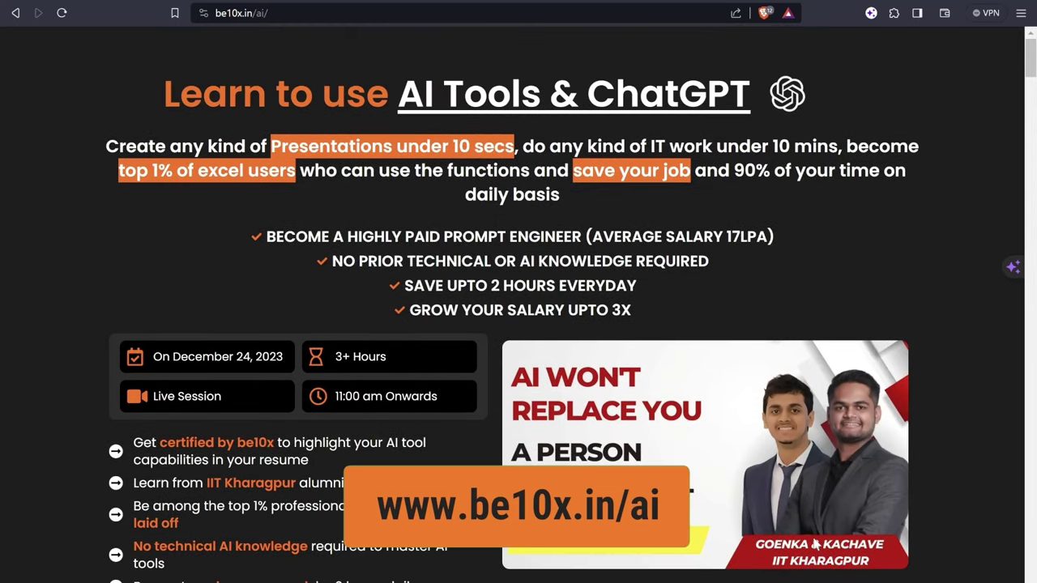
scroll(814, 545, down, 1)
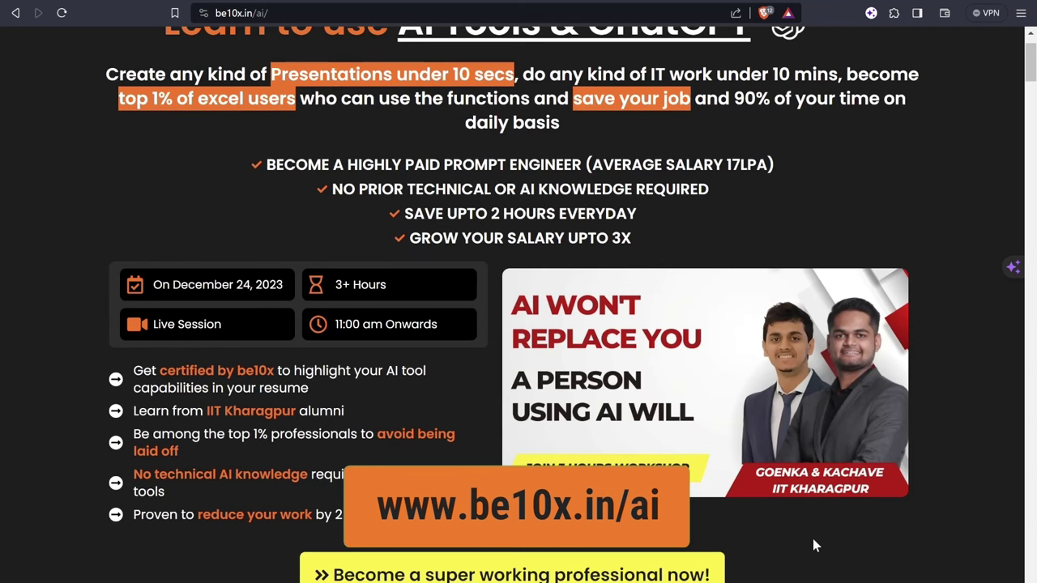
scroll(814, 546, up, 1)
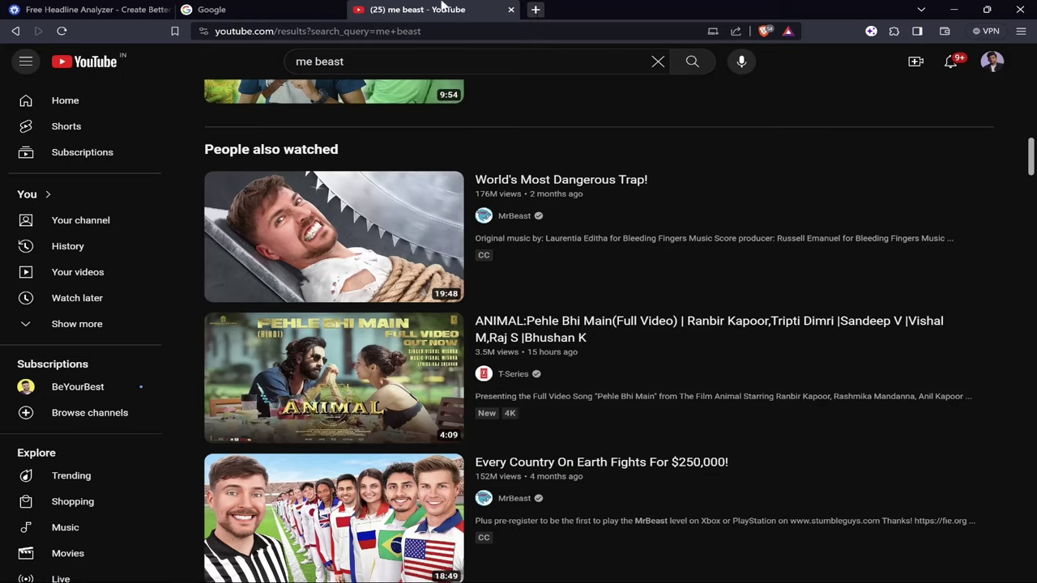
Step: Search Google for 'gravity write' and open the GravityWrite website
click(251, 9)
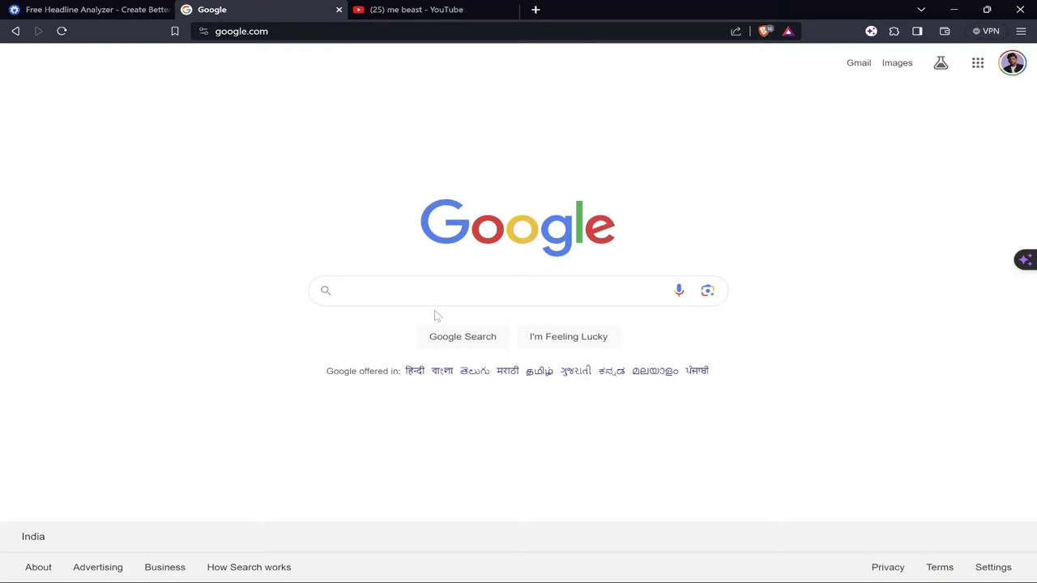
text(gravity write)
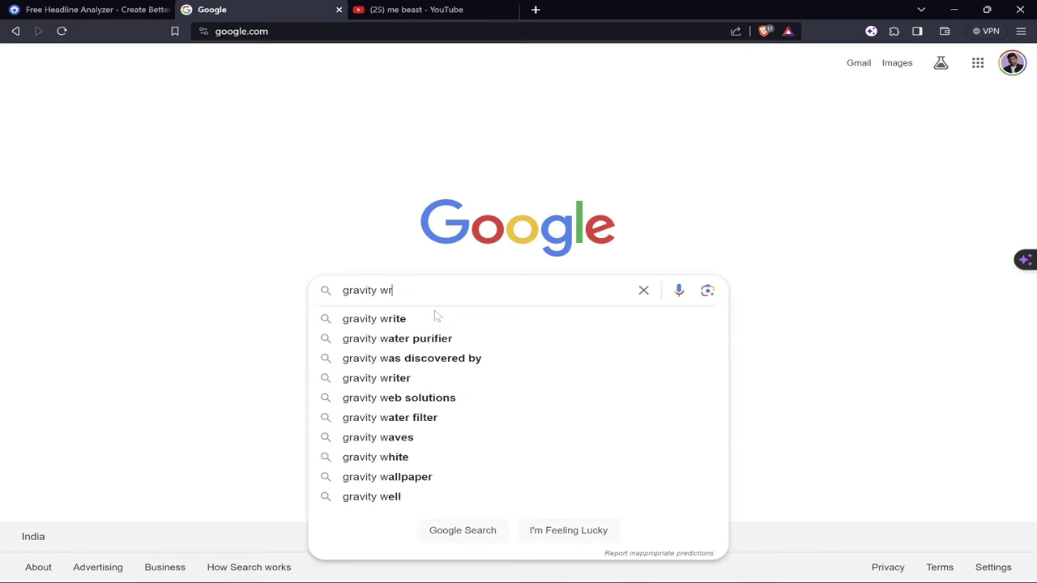
key(Return)
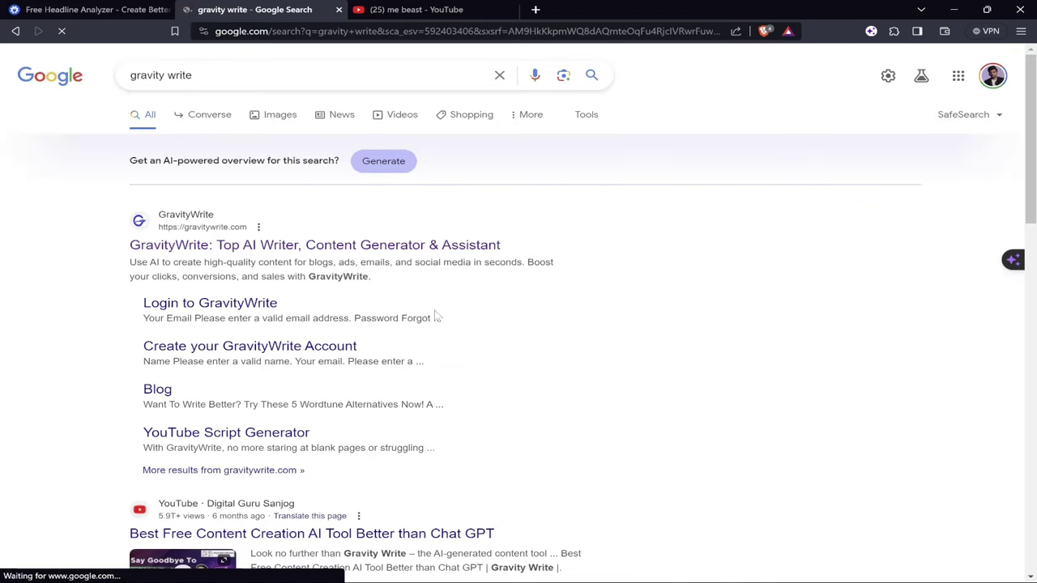
click(234, 244)
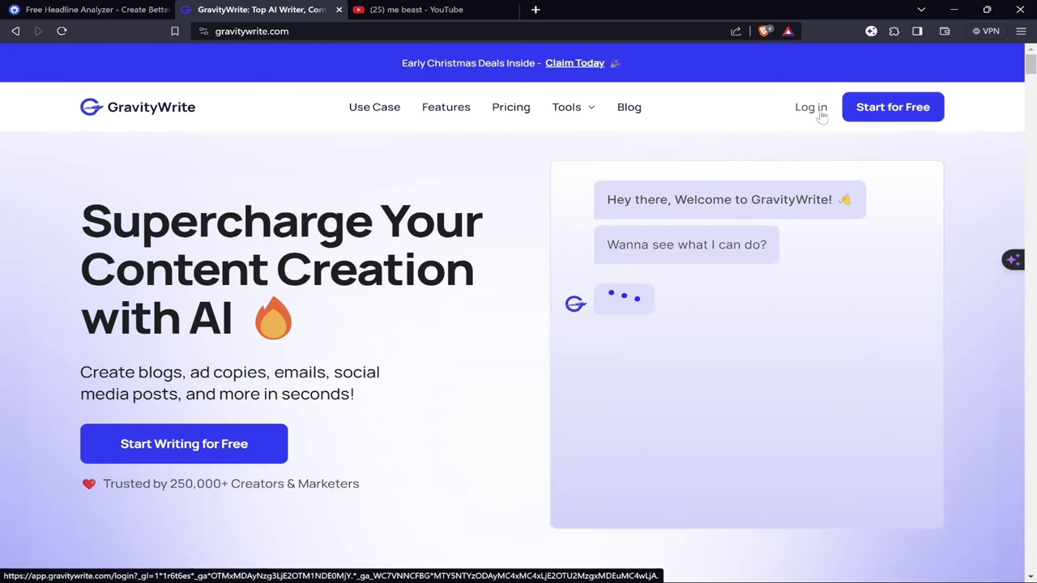
Step: Log in to GravityWrite with Google using the first listed account
click(811, 107)
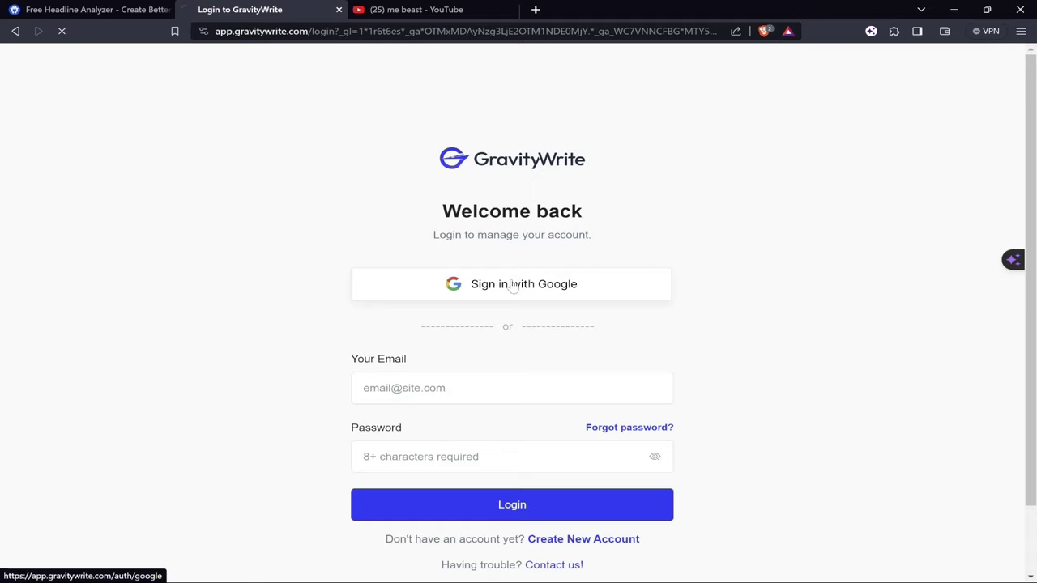
click(512, 285)
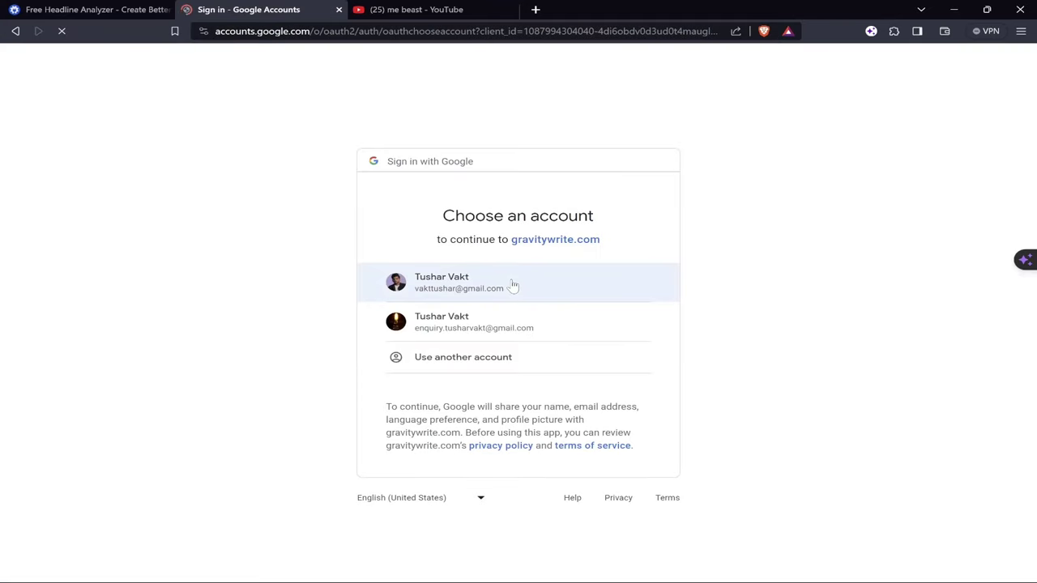
click(512, 285)
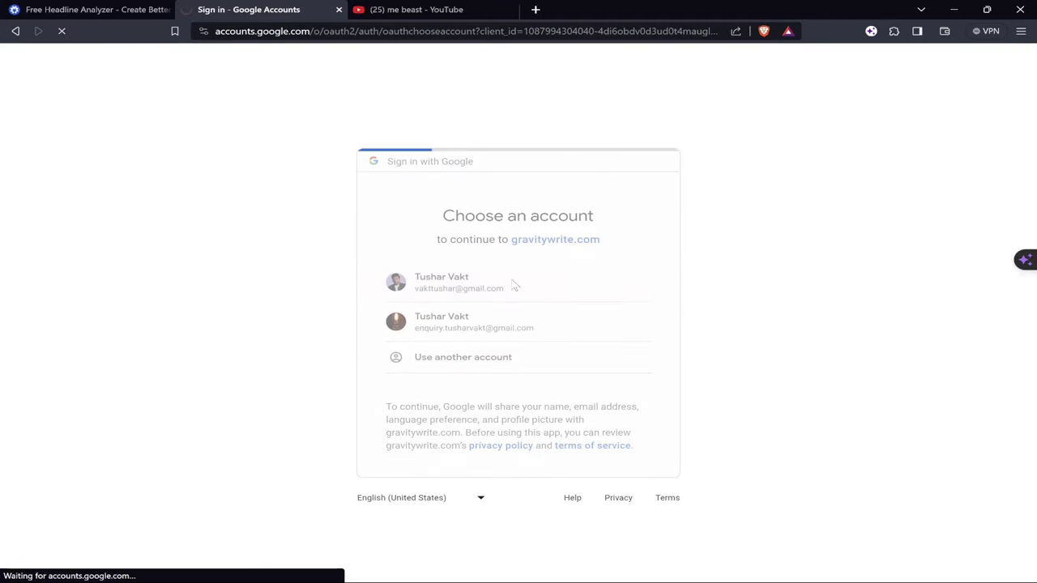
scroll(460, 290, left, 5)
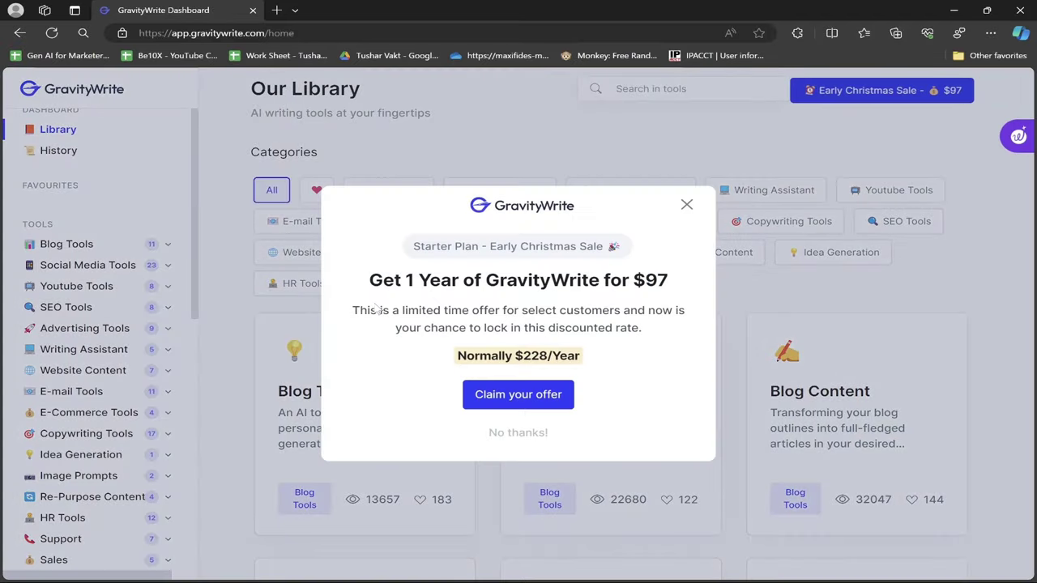
Step: Close the Christmas sale popup and expand the Social Media Tools category in the sidebar
click(518, 433)
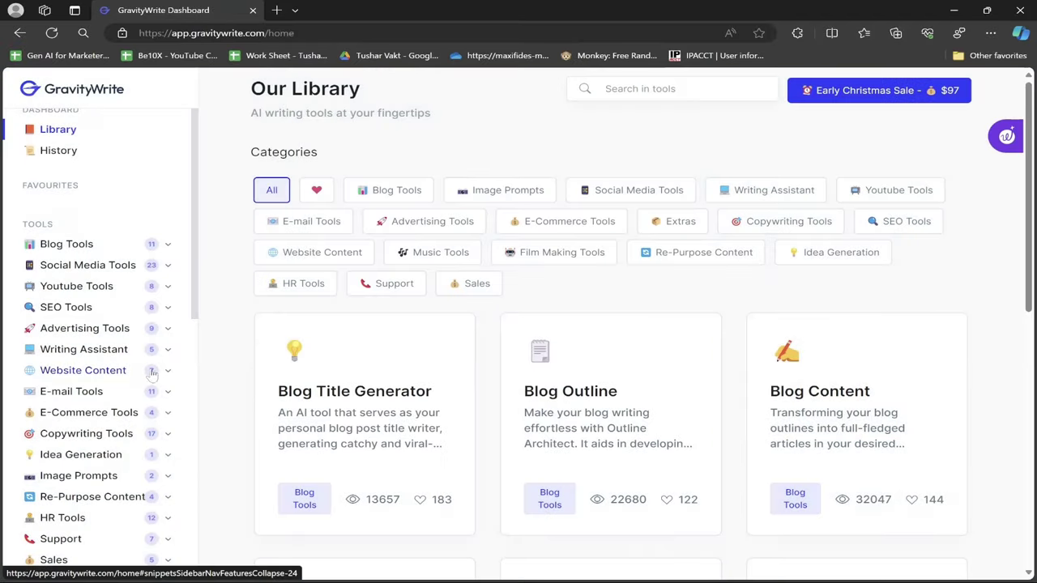
scroll(103, 397, down, 1)
scroll(104, 393, down, 2)
scroll(97, 280, up, 4)
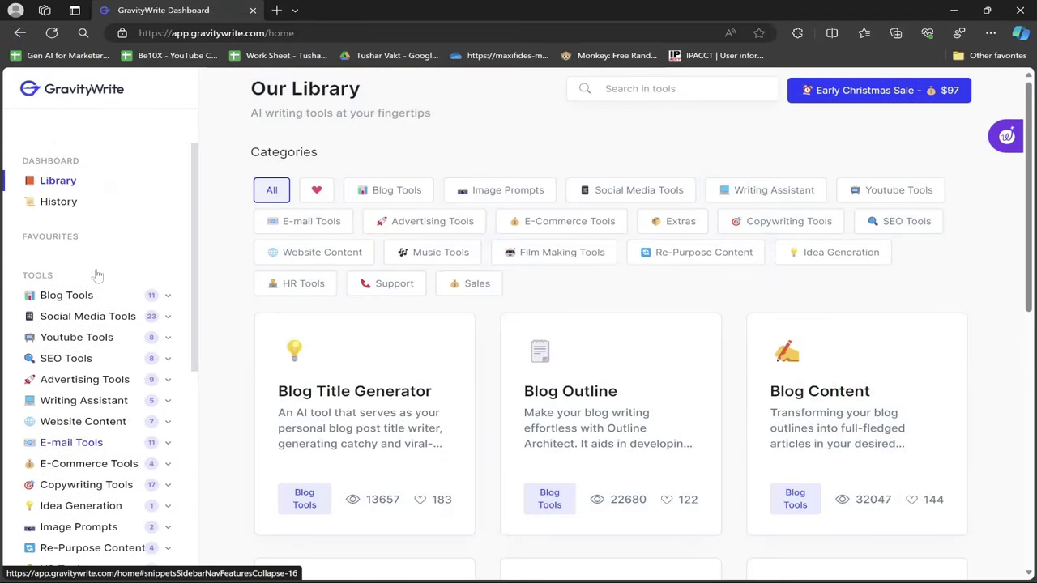
scroll(98, 275, down, 5)
scroll(97, 275, down, 6)
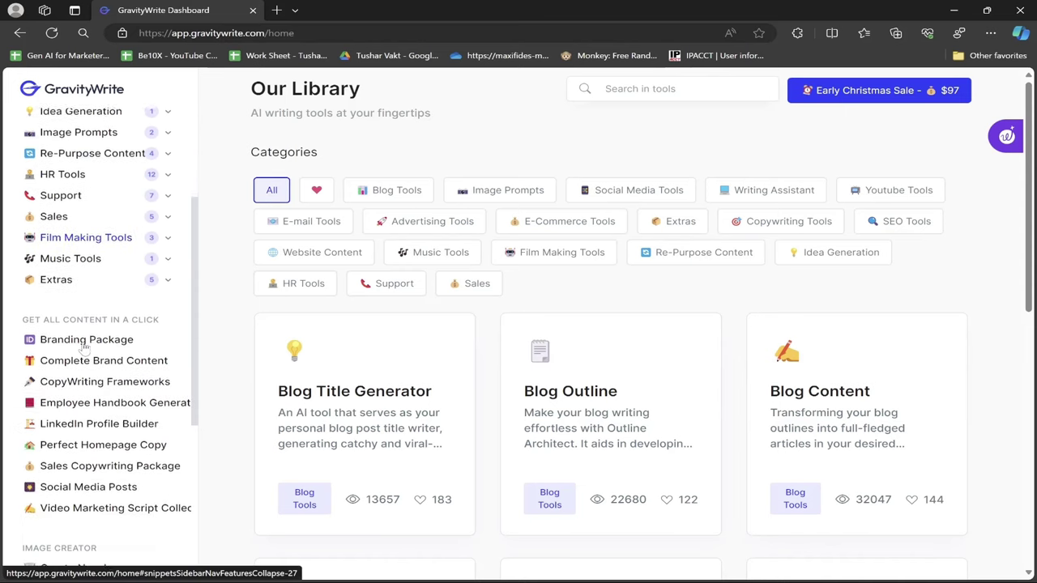
scroll(85, 347, down, 2)
scroll(85, 348, up, 5)
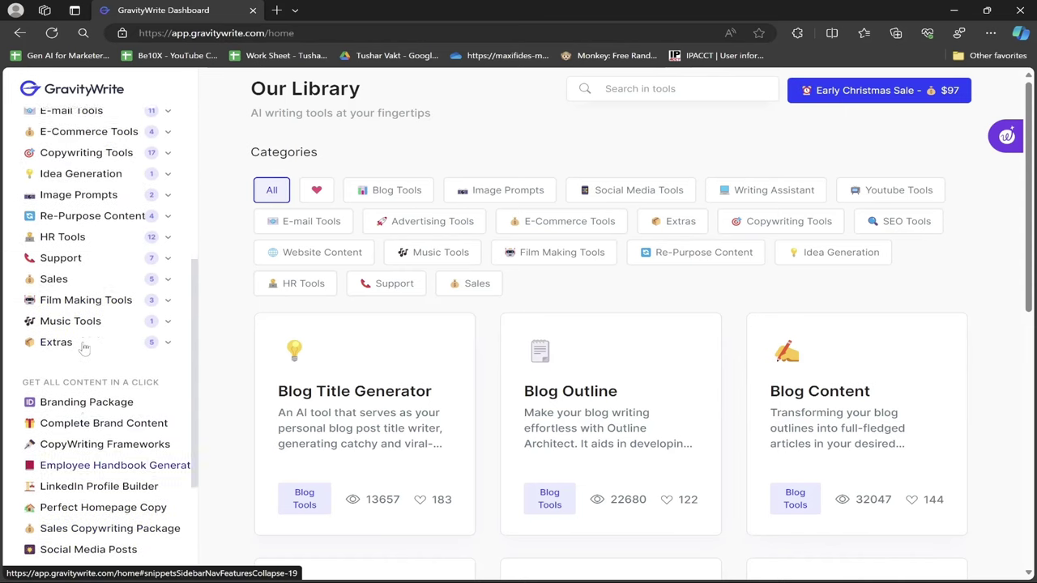
scroll(87, 270, up, 2)
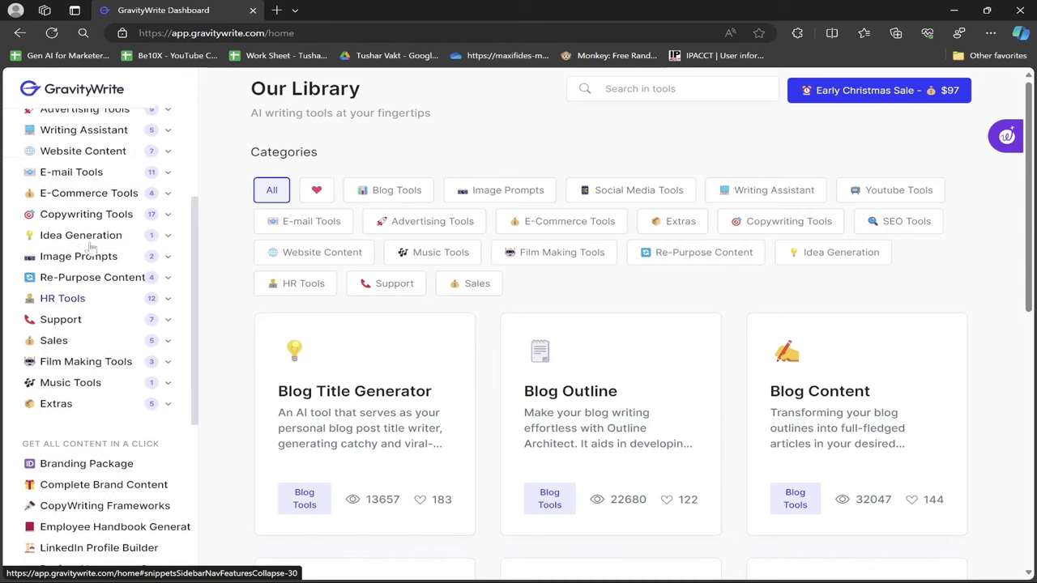
scroll(91, 246, up, 2)
click(89, 180)
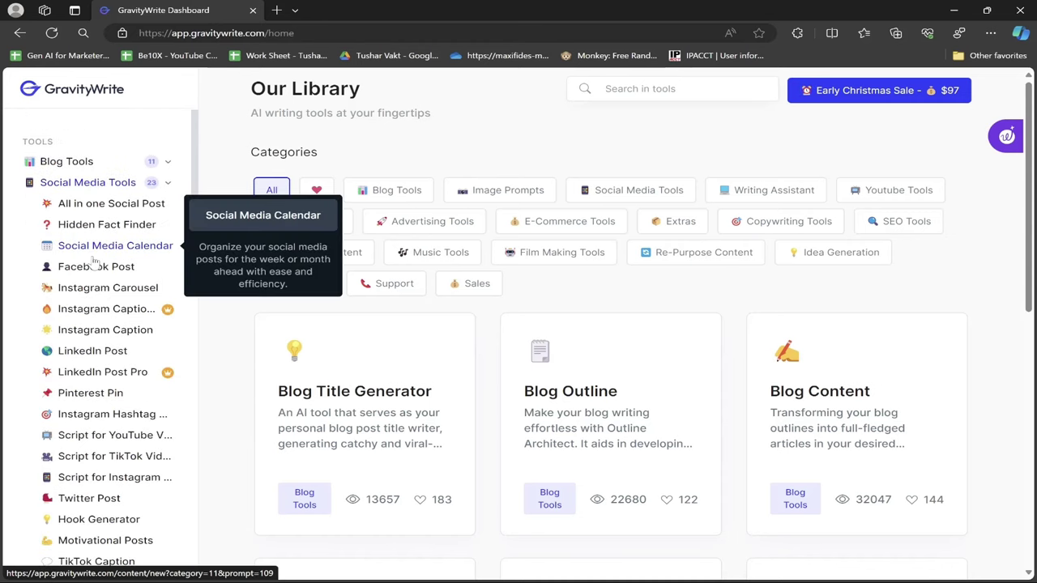
Step: Expand Youtube Tools and open '1. YT Idea & Content Planner'
scroll(95, 265, down, 2)
scroll(95, 265, down, 1)
scroll(95, 265, up, 1)
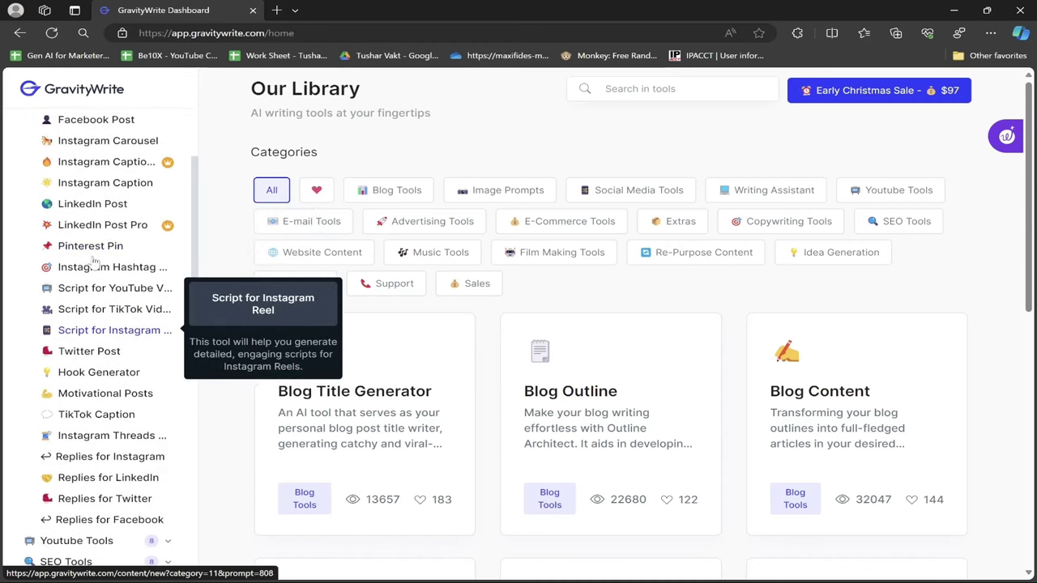
scroll(94, 266, down, 1)
scroll(94, 265, down, 3)
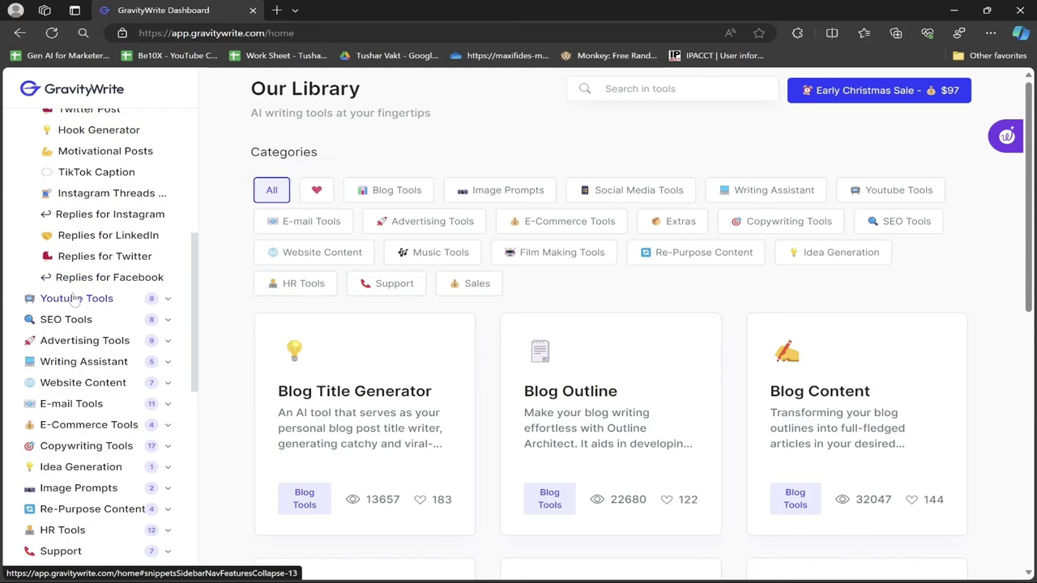
click(75, 299)
scroll(81, 301, down, 1)
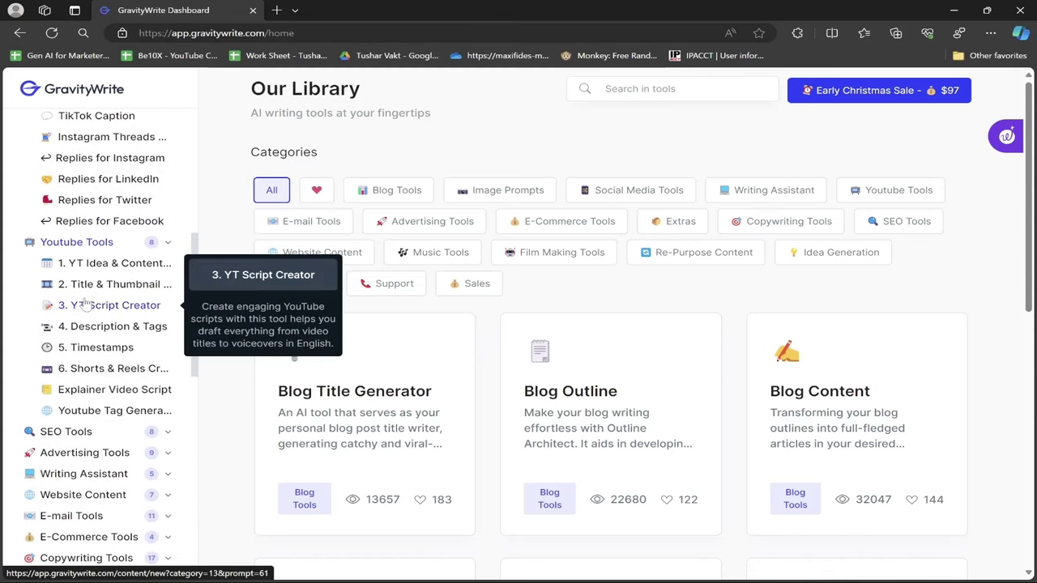
click(139, 264)
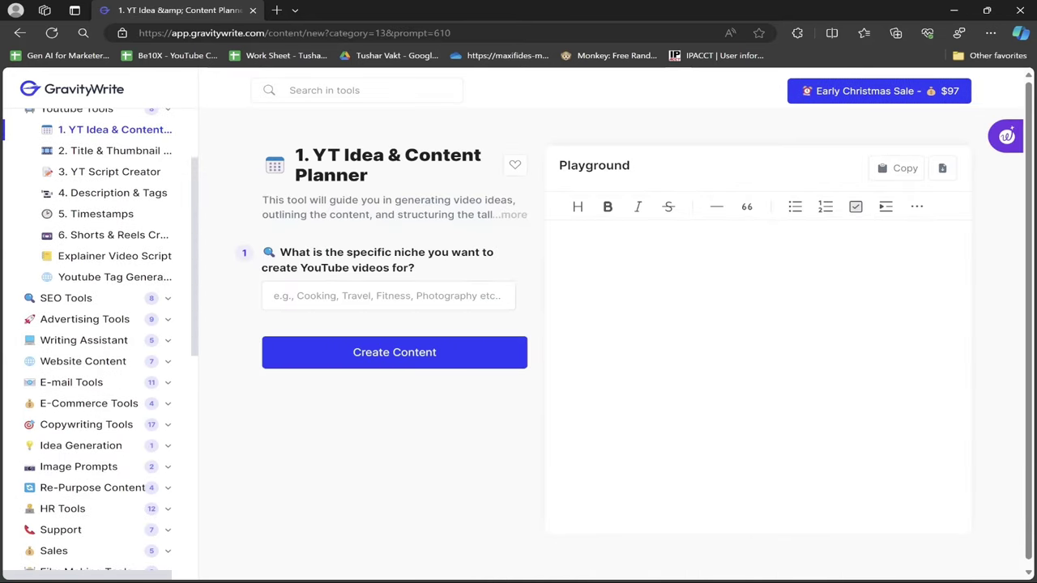
Step: Open '2. Title & Thumbnail Ideas' and enter the keyword 'How to play piano as a beginner?'
click(111, 158)
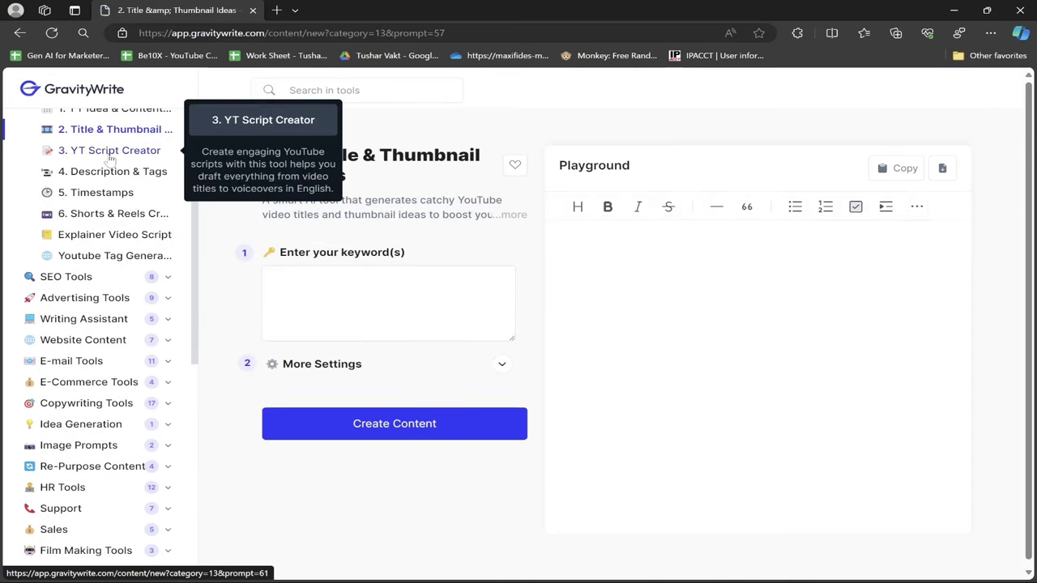
click(274, 280)
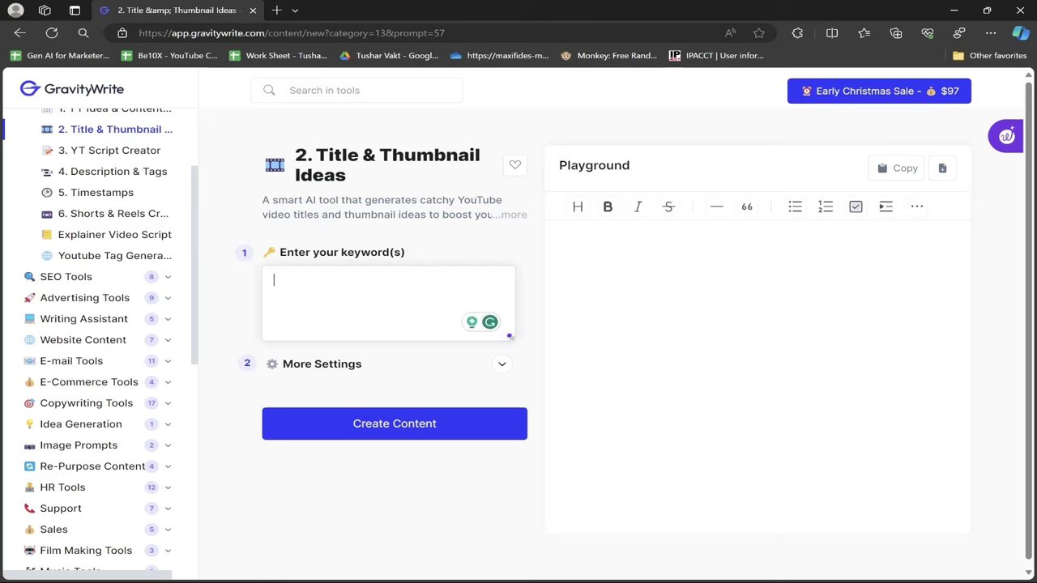
text(How to play piano )
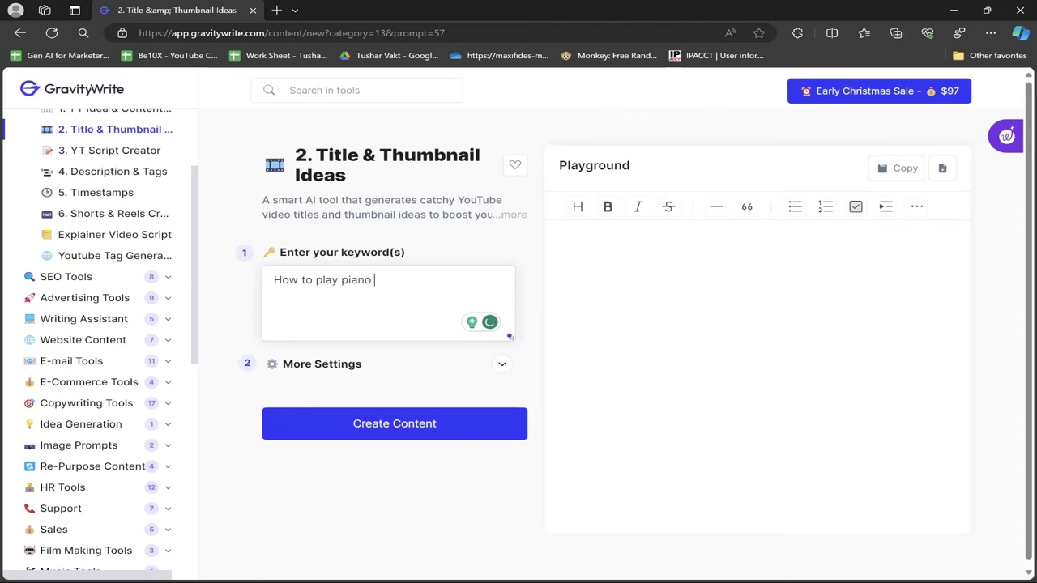
text(as a beginner?)
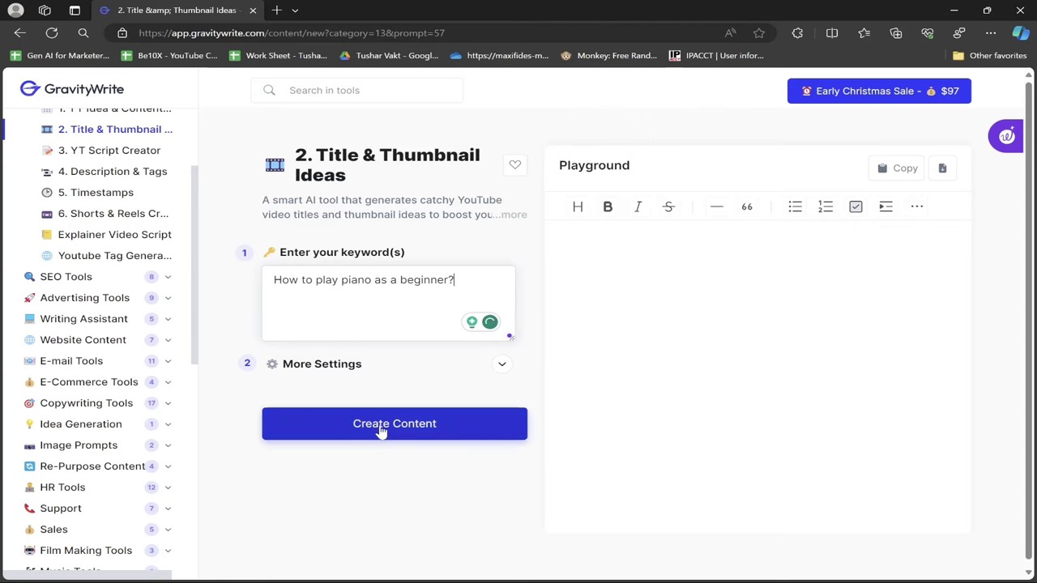
Step: Generate beginner piano titles and thumbnail ideas, review them, then clear the keyword box
click(381, 432)
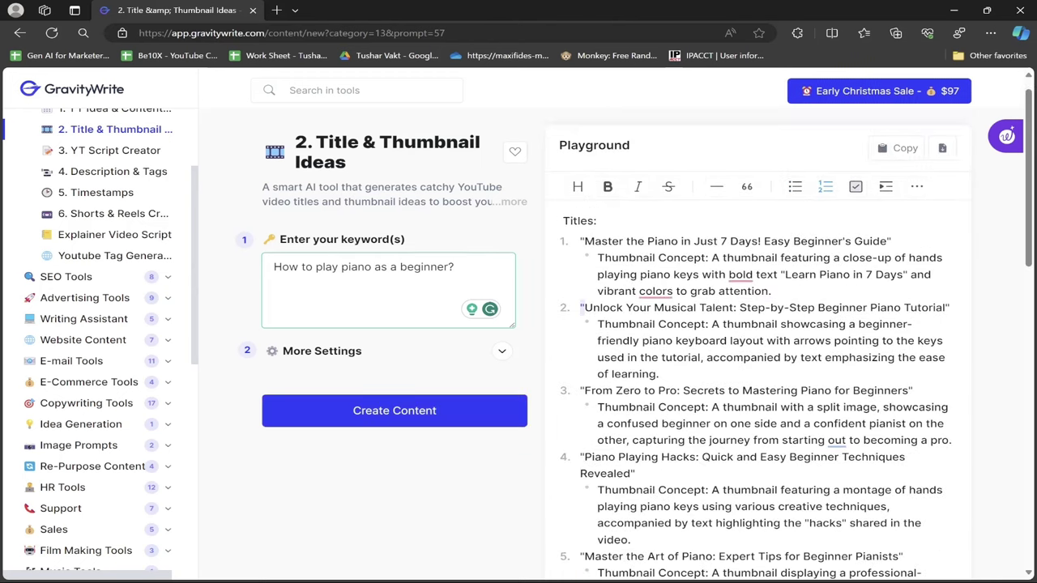
drag(584, 308, 908, 241)
scroll(908, 241, down, 2)
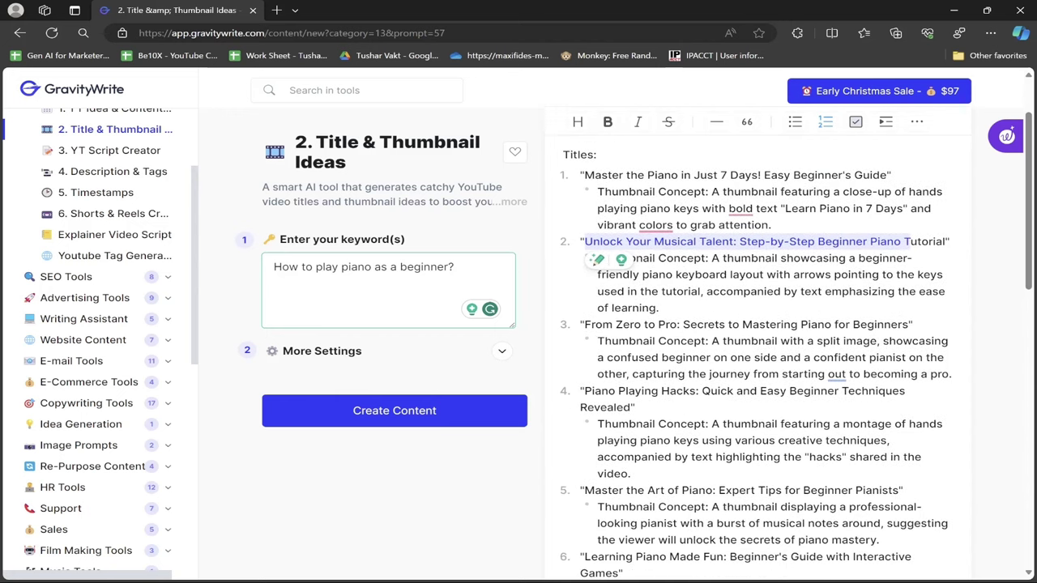
drag(584, 324, 889, 324)
scroll(889, 324, down, 1)
click(791, 294)
scroll(626, 322, down, 8)
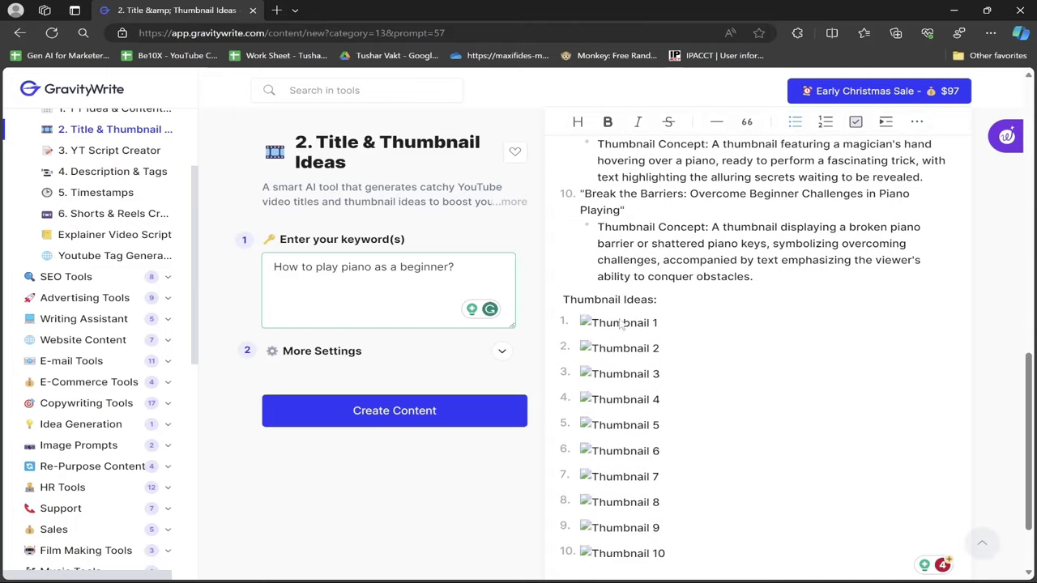
scroll(762, 340, down, 2)
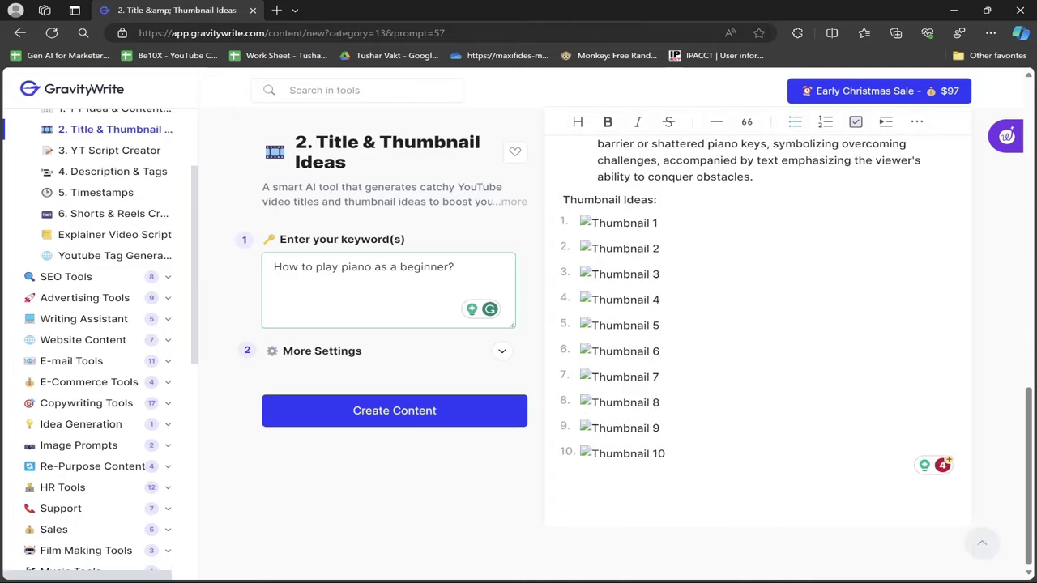
scroll(783, 471, up, 15)
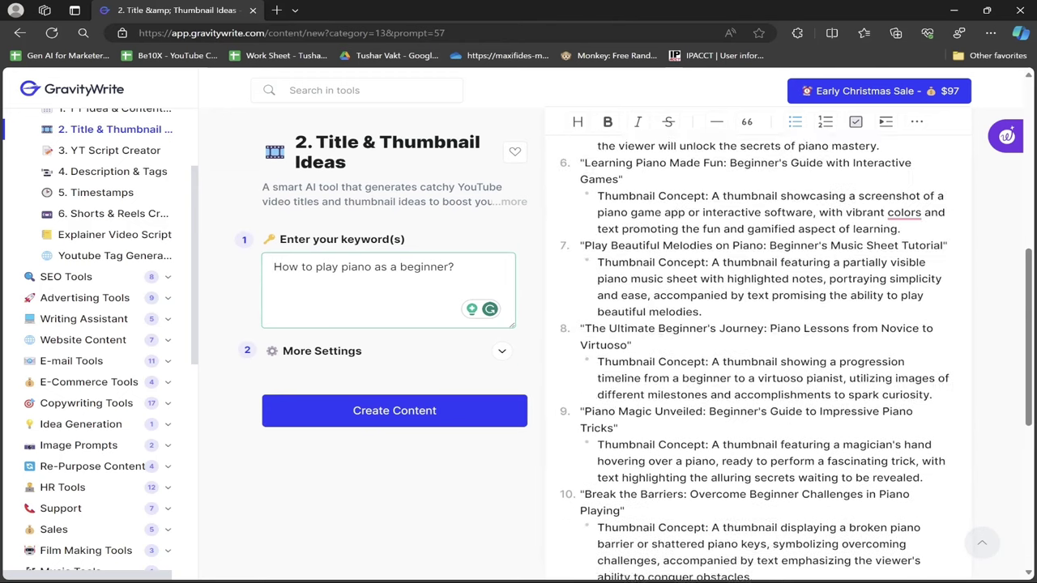
scroll(782, 471, down, 1)
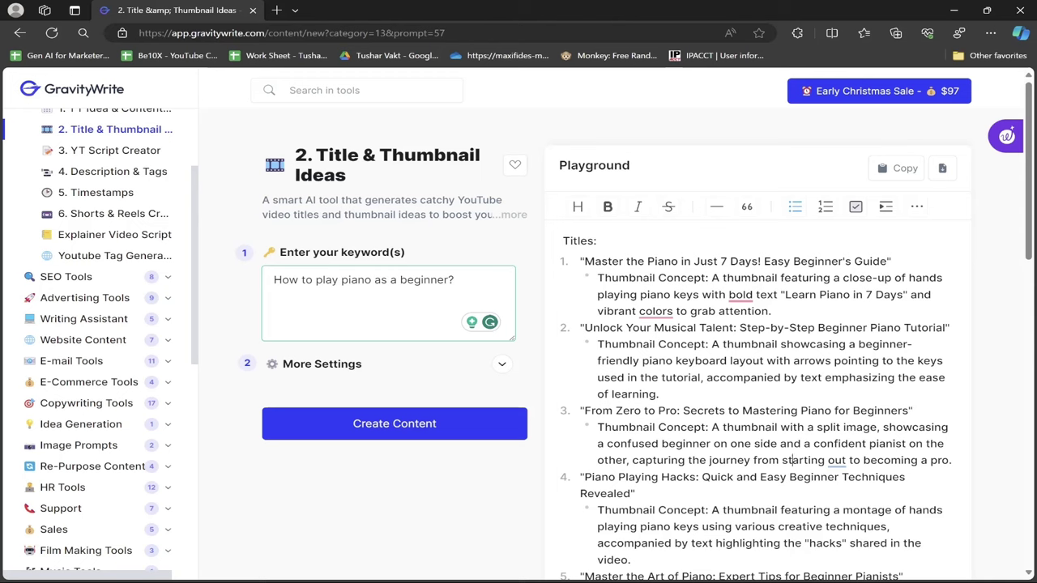
triple_click(365, 280)
key(BackSpace)
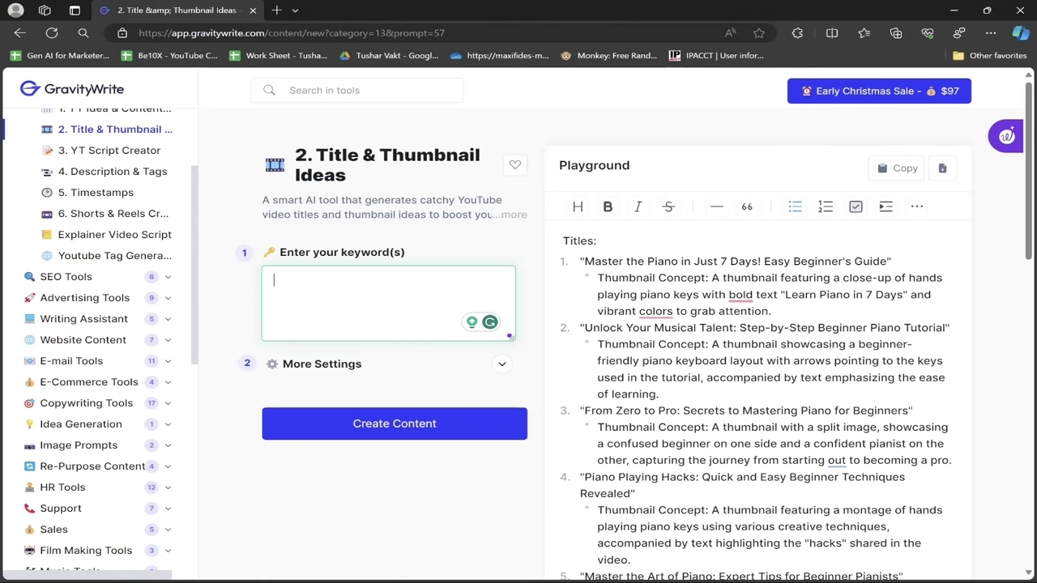
Step: Paste the piano course description as the keyword, capitalize 'i' to 'I', and regenerate
text(I am a professional piano player and i am starting up a new course. The first video am gonna publish will be covering the basics of piano in less than 5 minutes)
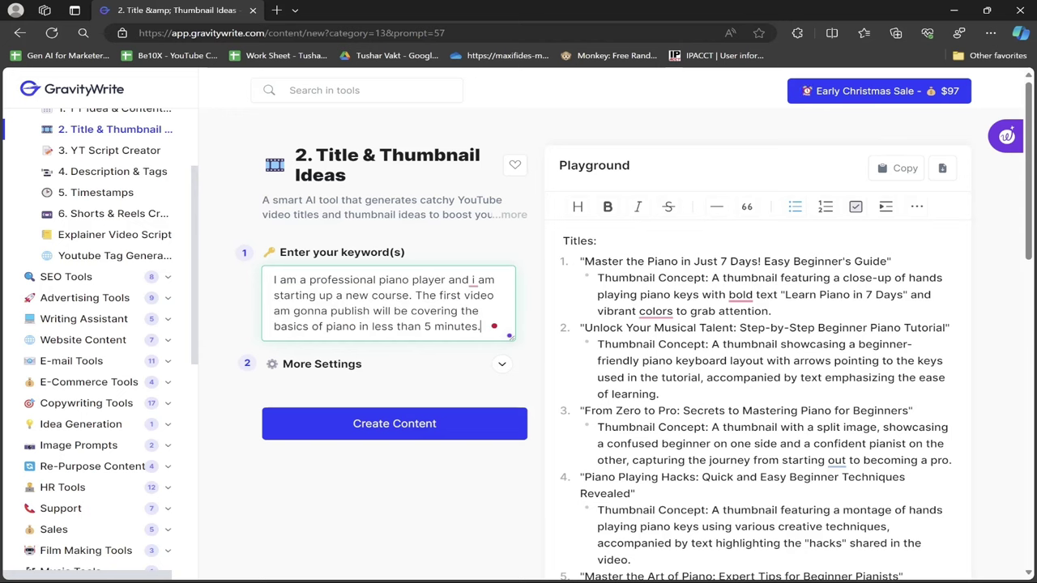
click(475, 280)
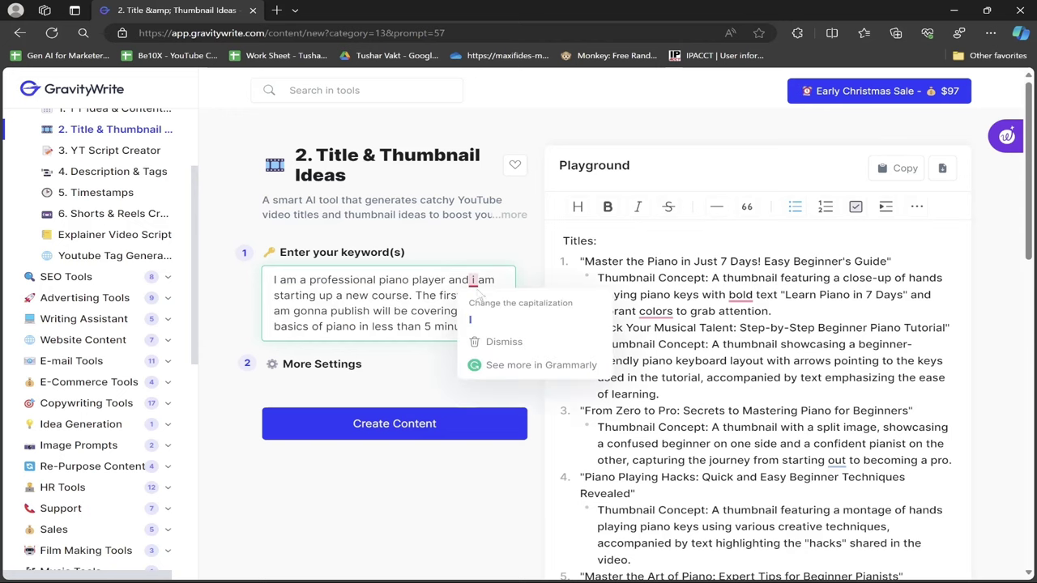
click(475, 318)
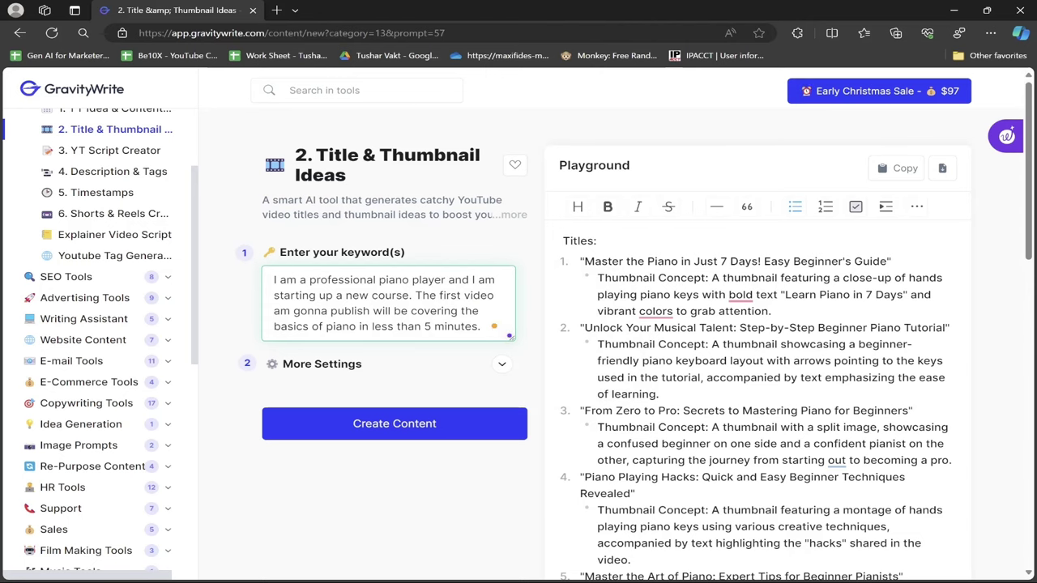
click(403, 438)
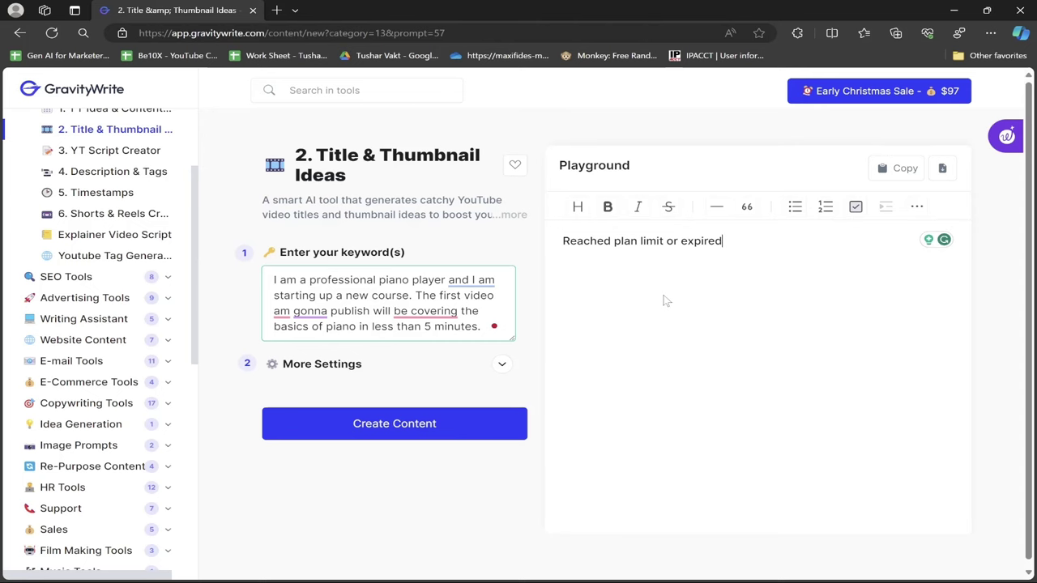
Step: Log out, sign back in with Google, and regenerate piano-basics titles and thumbnail ideas
triple_click(453, 300)
click(451, 264)
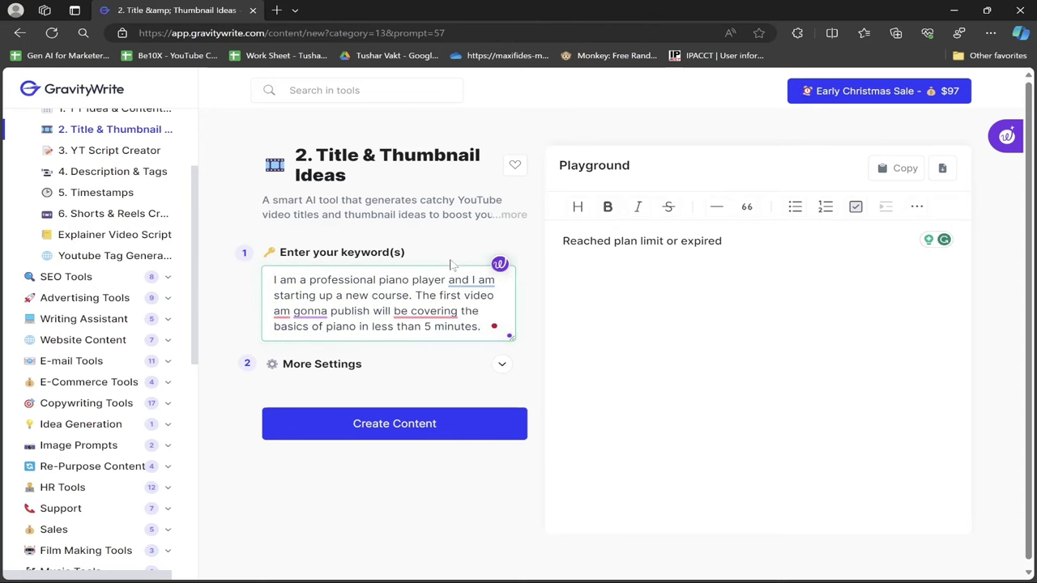
scroll(138, 407, down, 7)
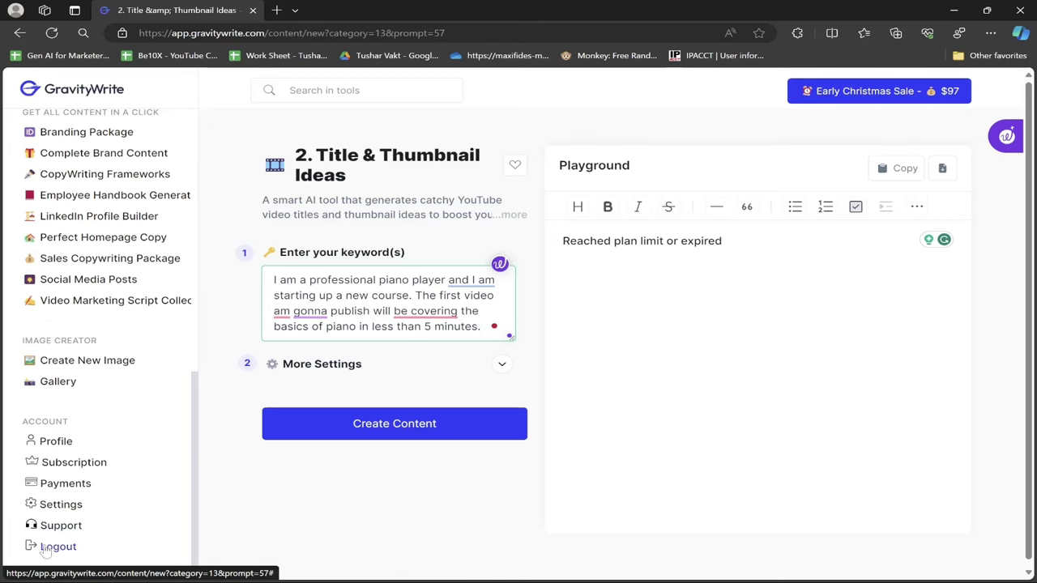
click(57, 546)
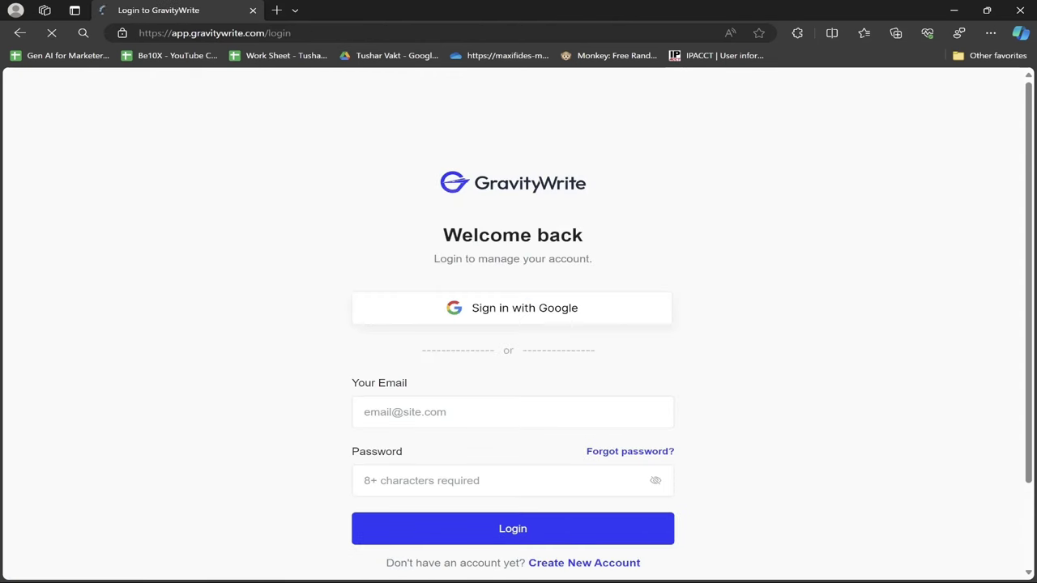
click(528, 318)
click(526, 348)
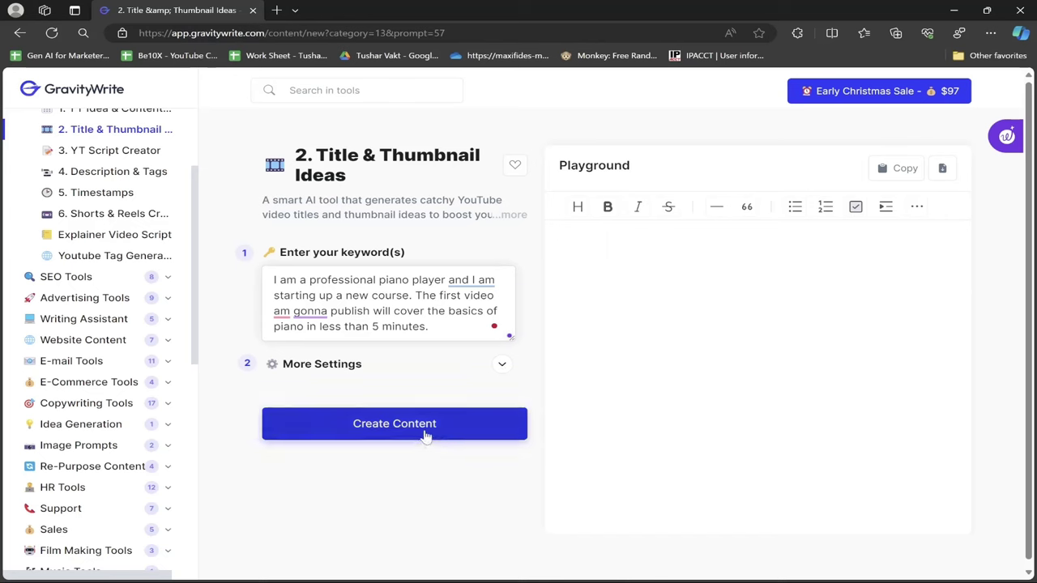
click(426, 436)
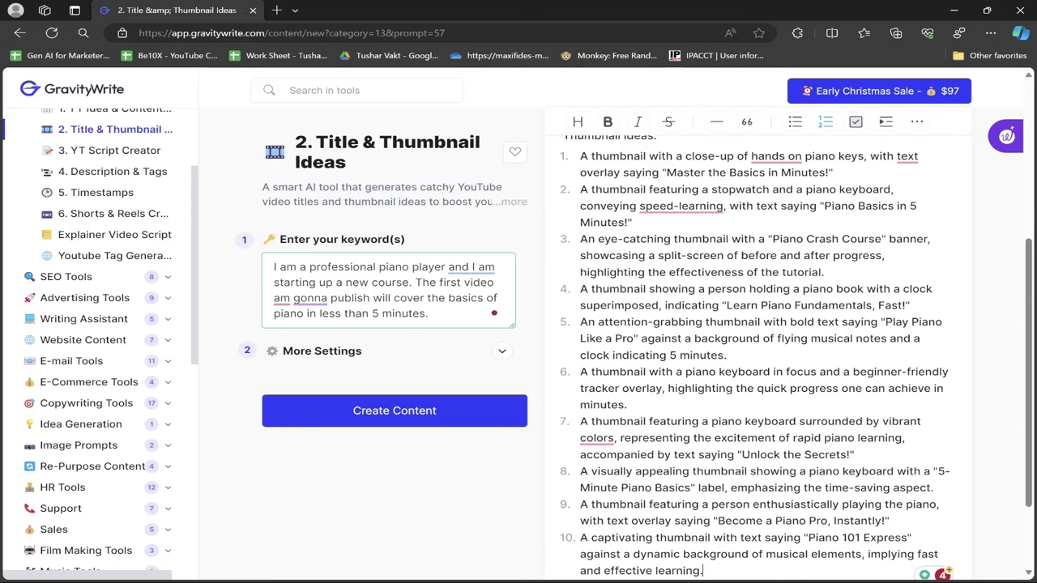
Step: Review the generated titles and thumbnail ideas, such as 'Master the Basics in Minutes!'
scroll(795, 357, up, 1)
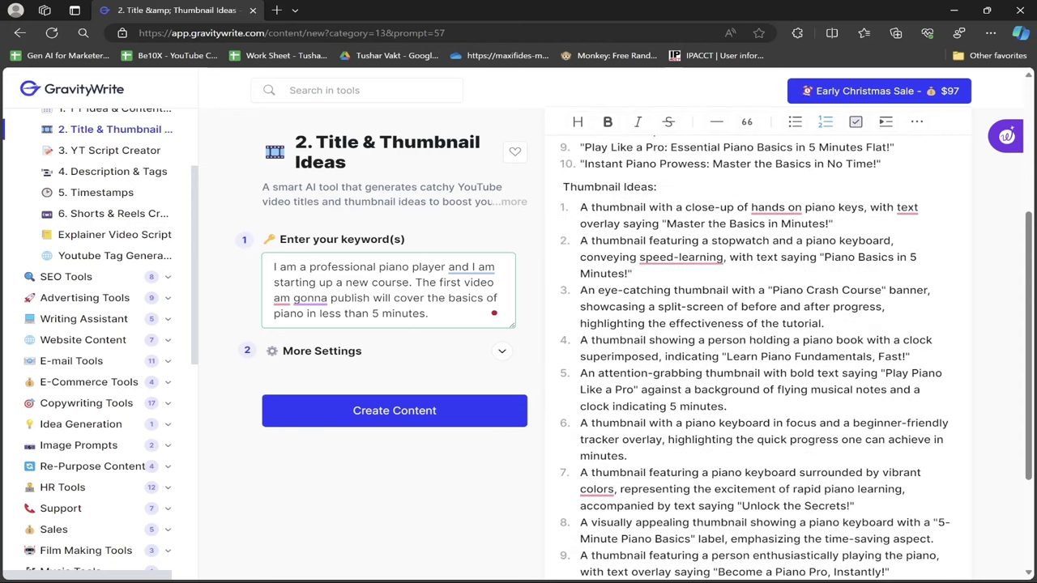
scroll(753, 364, up, 3)
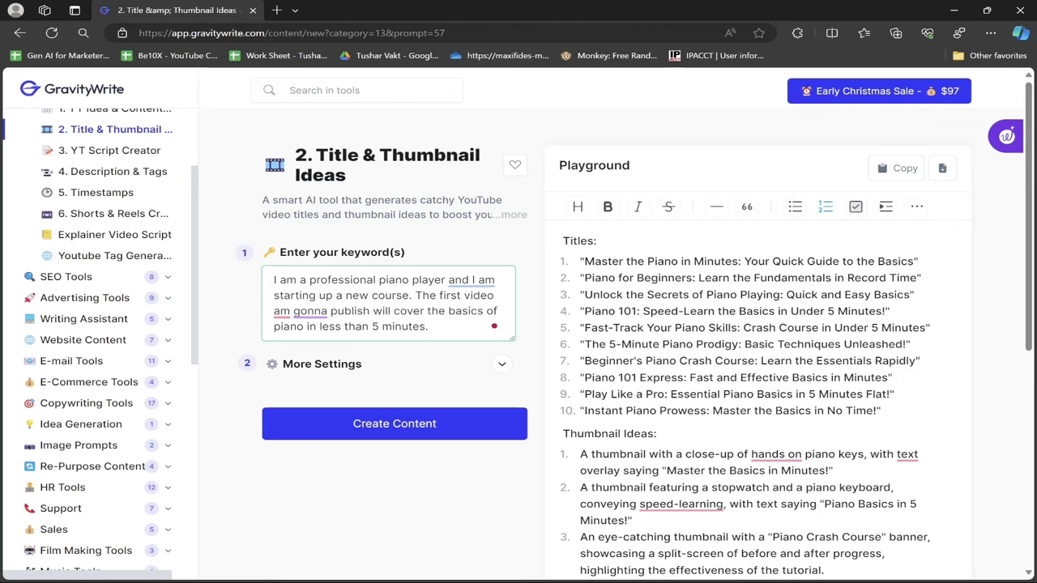
scroll(753, 365, down, 2)
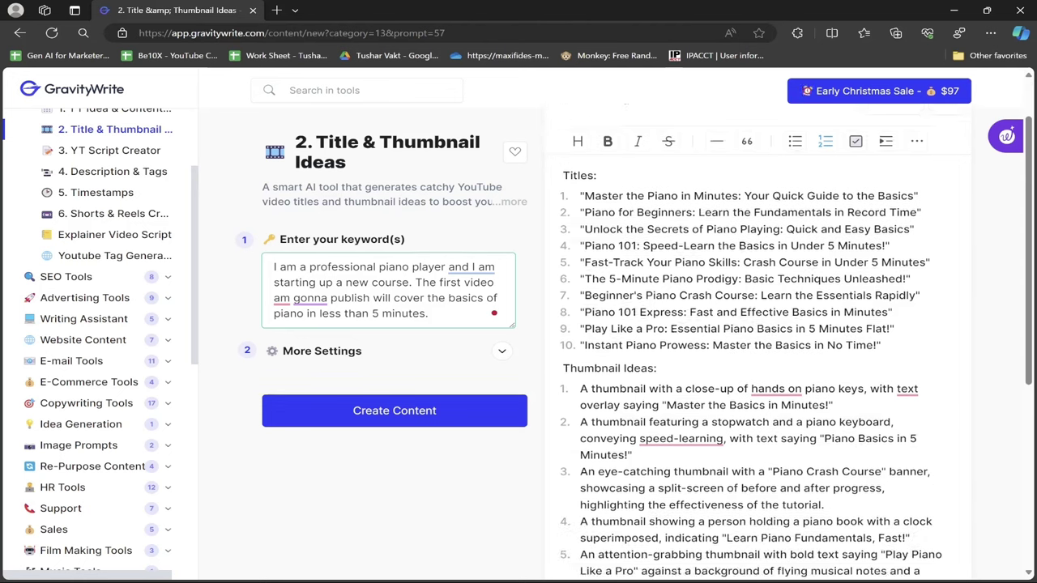
scroll(753, 349, down, 1)
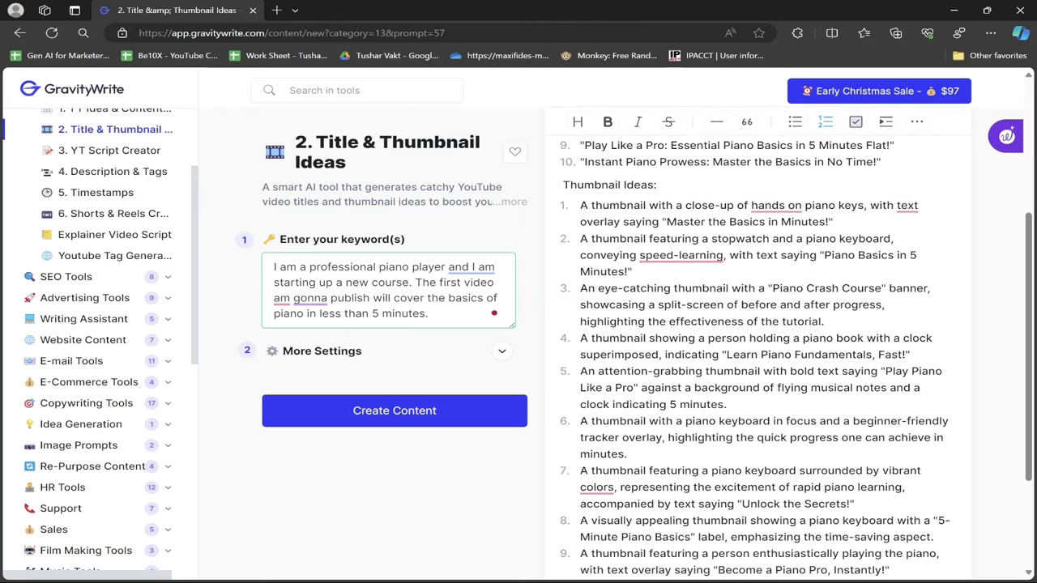
drag(666, 221, 827, 221)
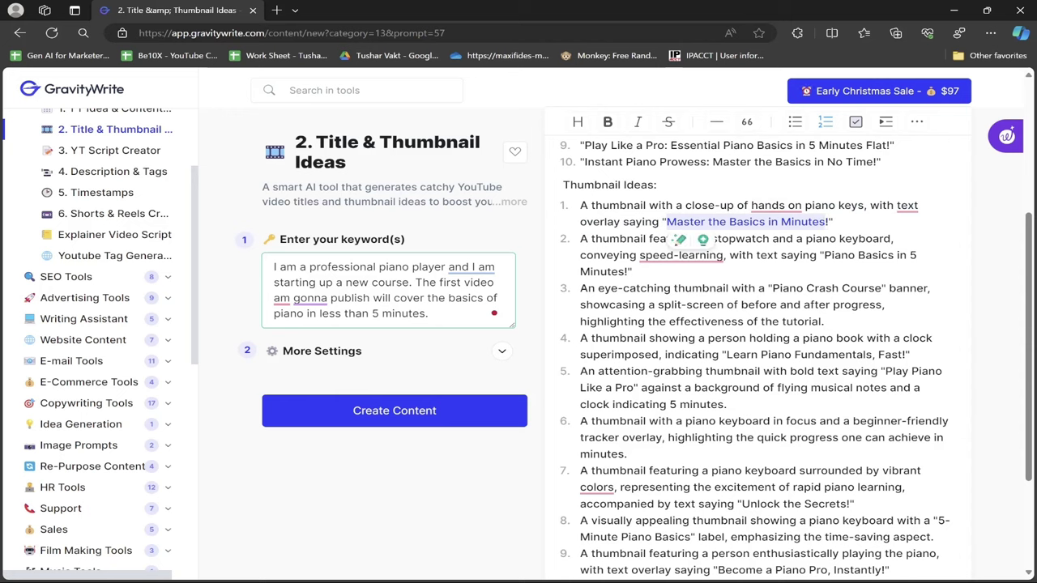
drag(580, 205, 688, 239)
click(689, 239)
drag(580, 287, 823, 321)
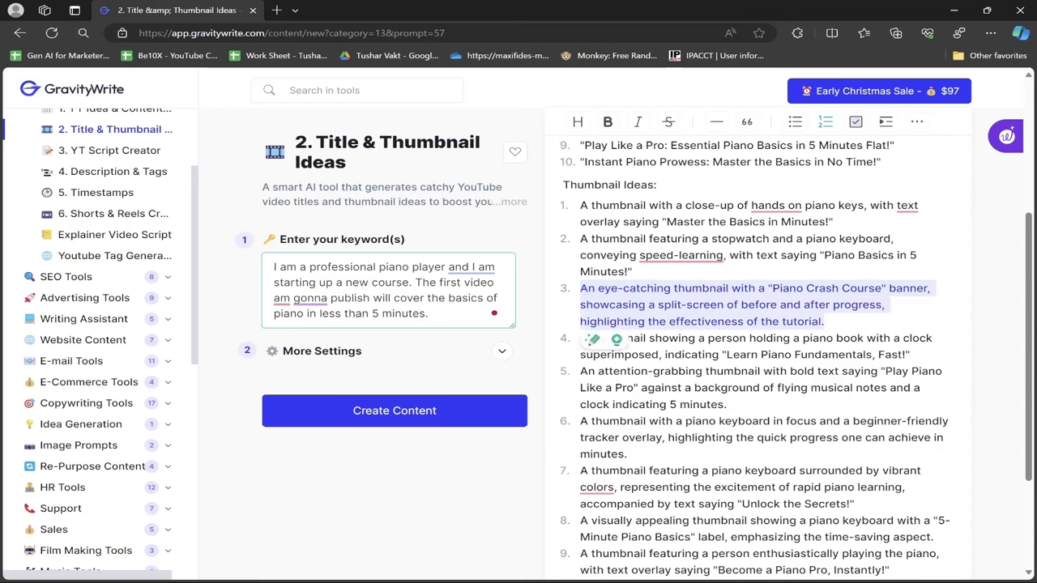
click(743, 304)
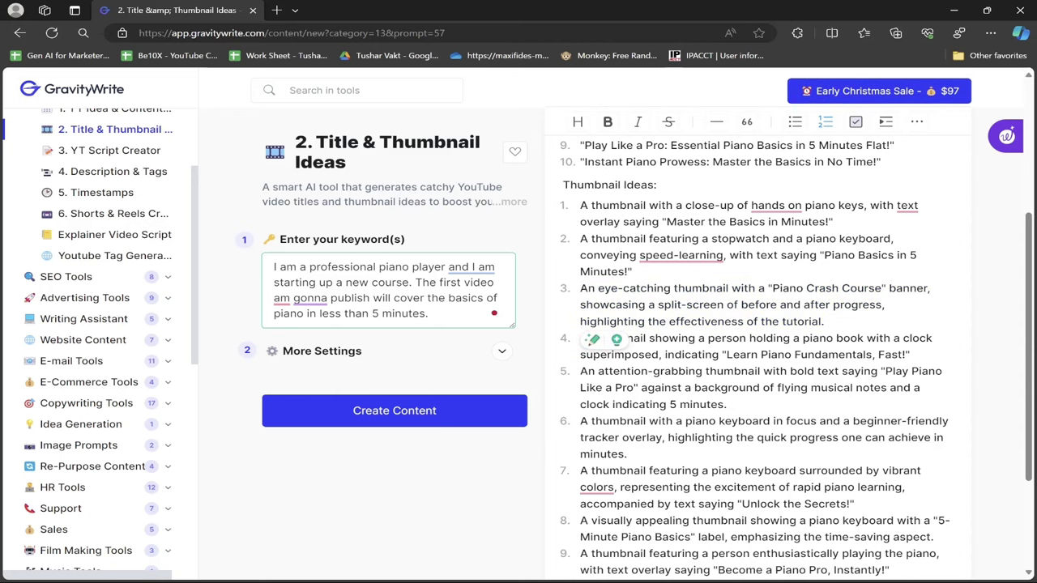
Step: Load the AIOSEO headline analyzer page in the new tab
click(276, 10)
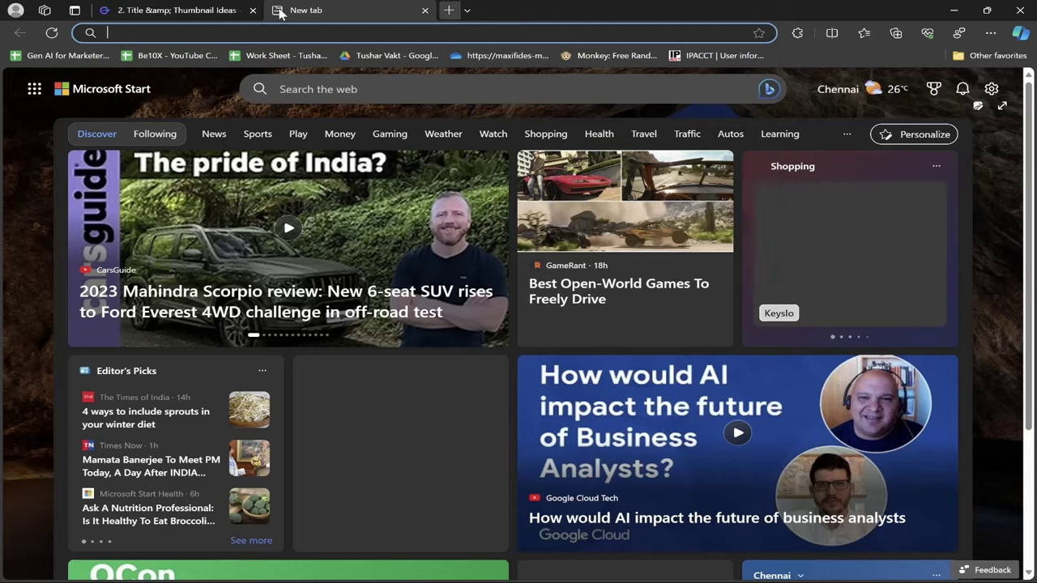
text(aios)
key(Down)
key(Down)
key(Down)
key(Down)
key(Down)
key(Down)
key(Down)
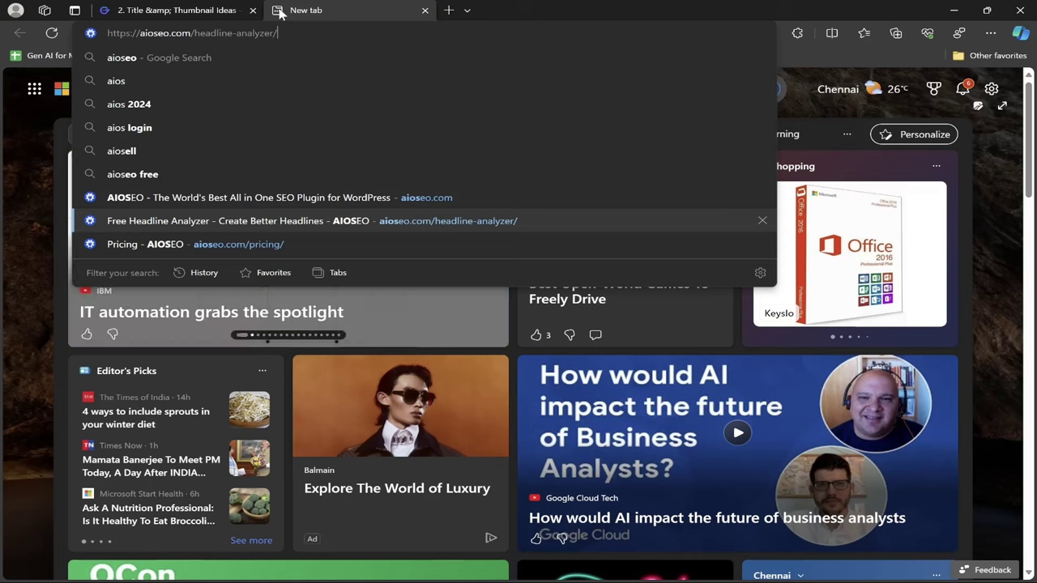
key(Return)
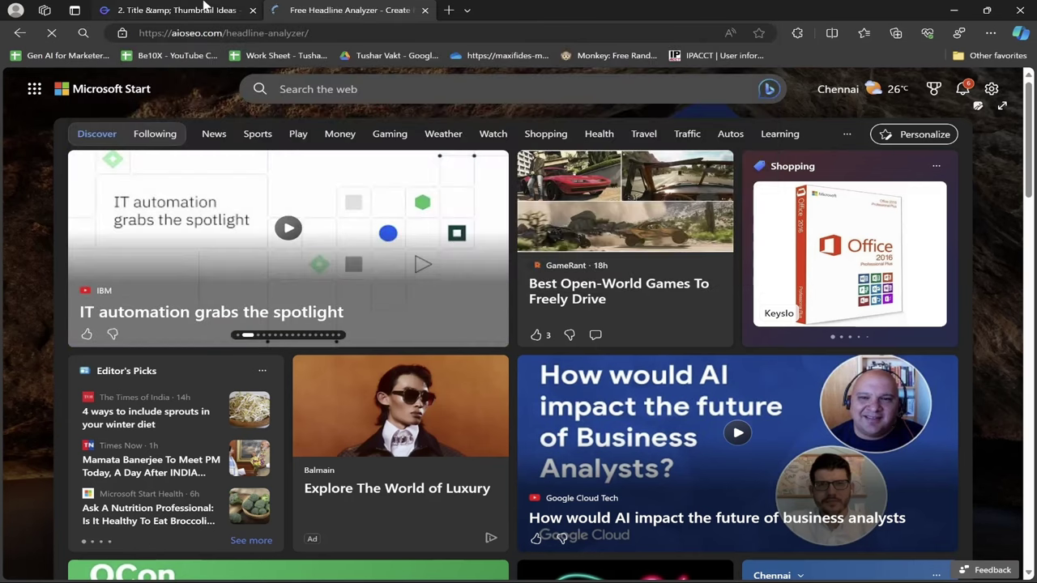
Step: Score 'Master the Piano in Minutes: Your Quick Guide to the Basics' at 70/100, then return to GravityWrite
click(206, 9)
scroll(729, 324, up, 5)
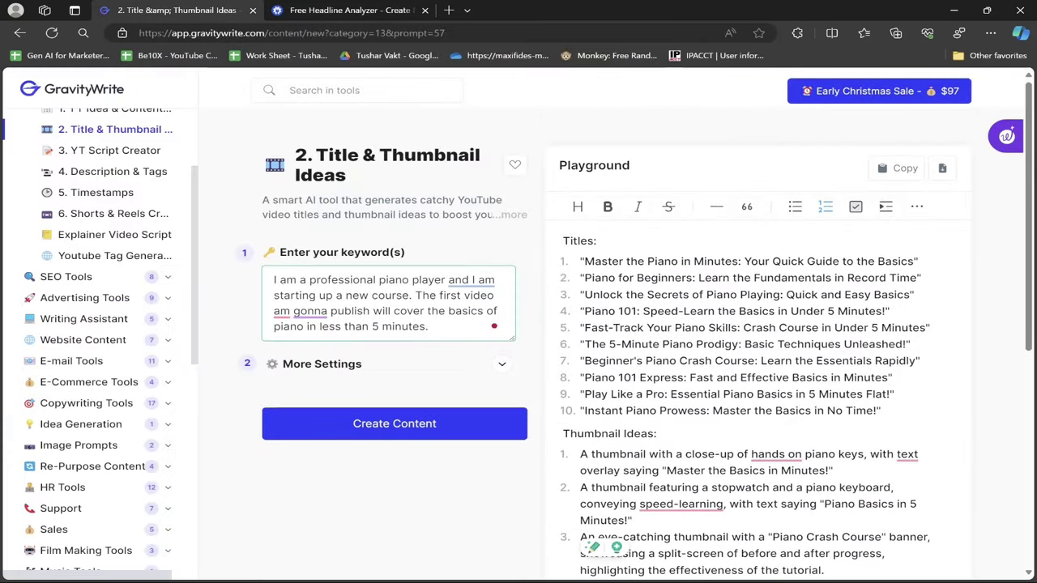
mouse_move(580, 261)
mouse_down()
mouse_move(753, 278)
mouse_move(914, 261)
mouse_up()
key(ctrl+c)
click(401, 9)
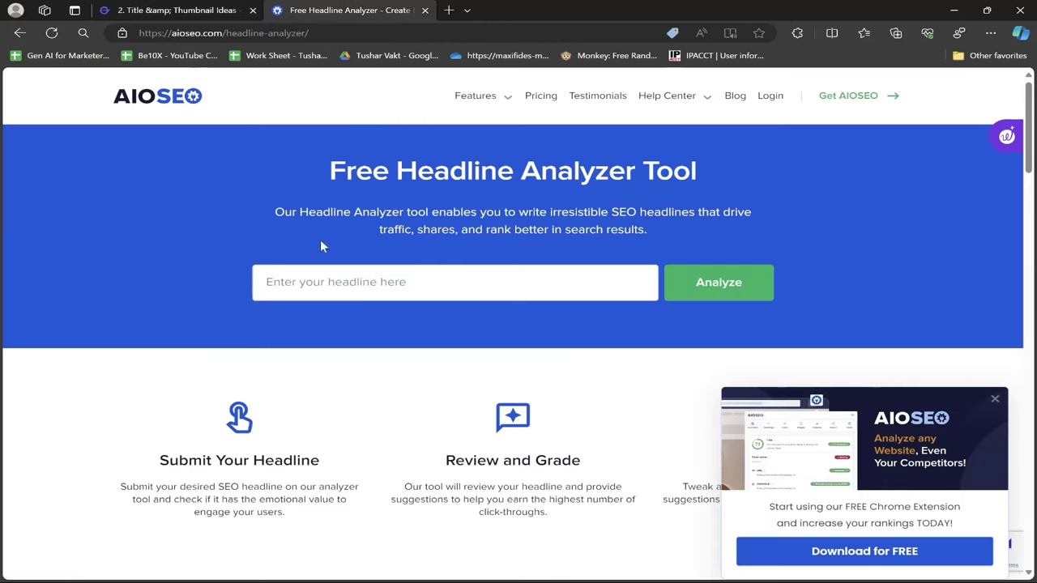
click(356, 283)
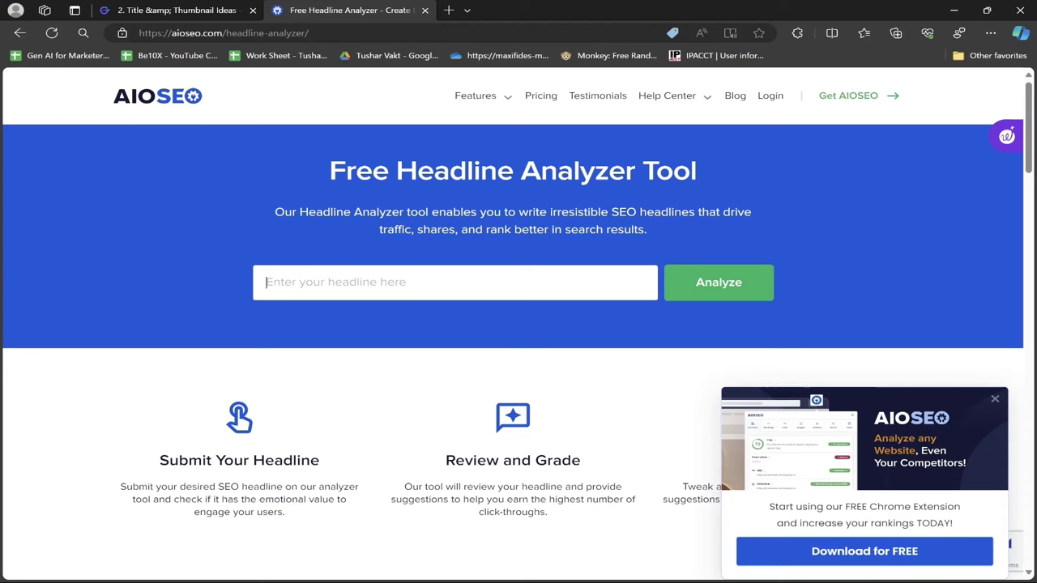
key(ctrl+v)
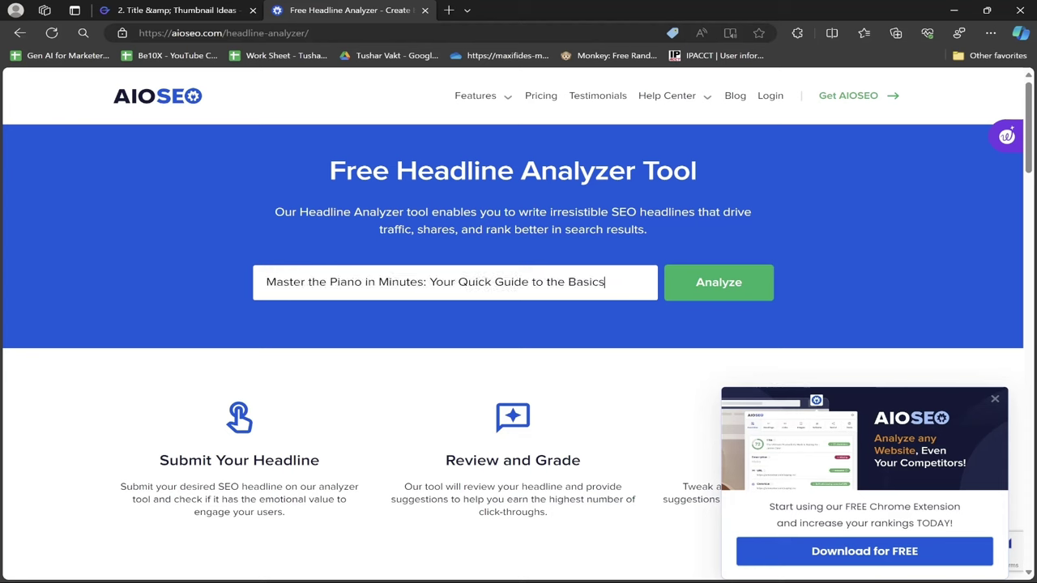
click(702, 297)
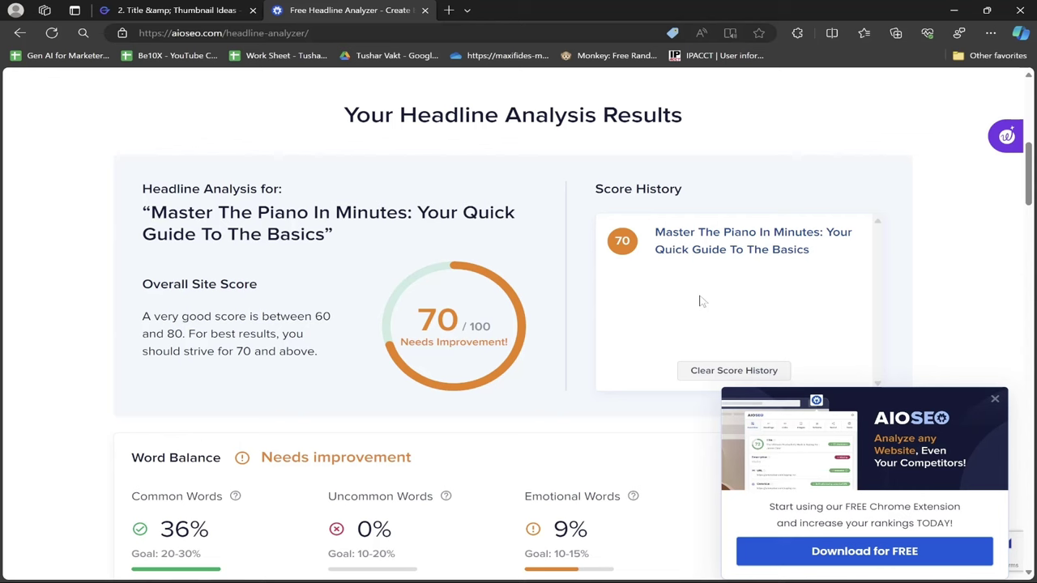
scroll(701, 302, down, 3)
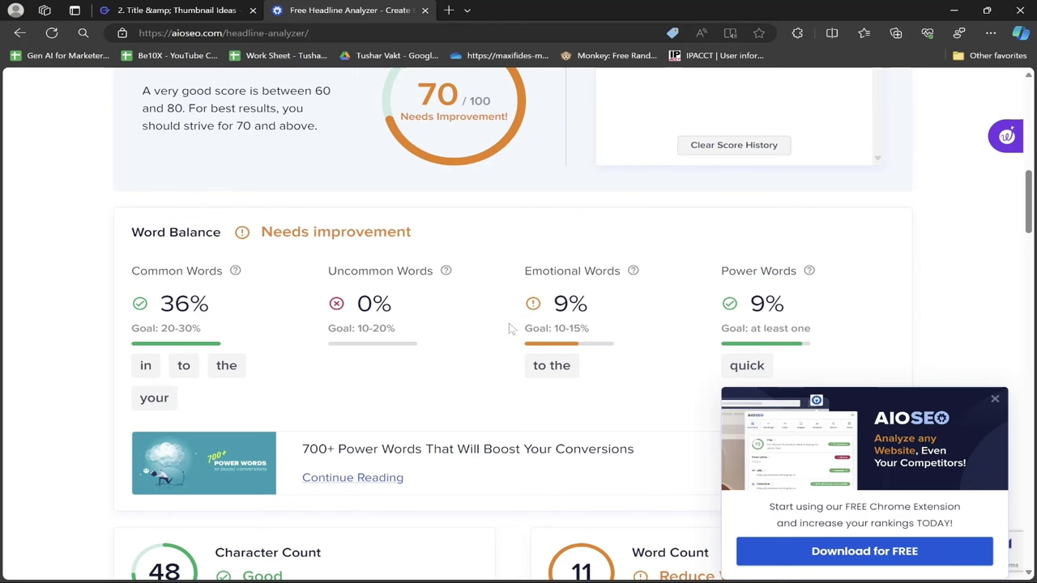
scroll(509, 328, up, 1)
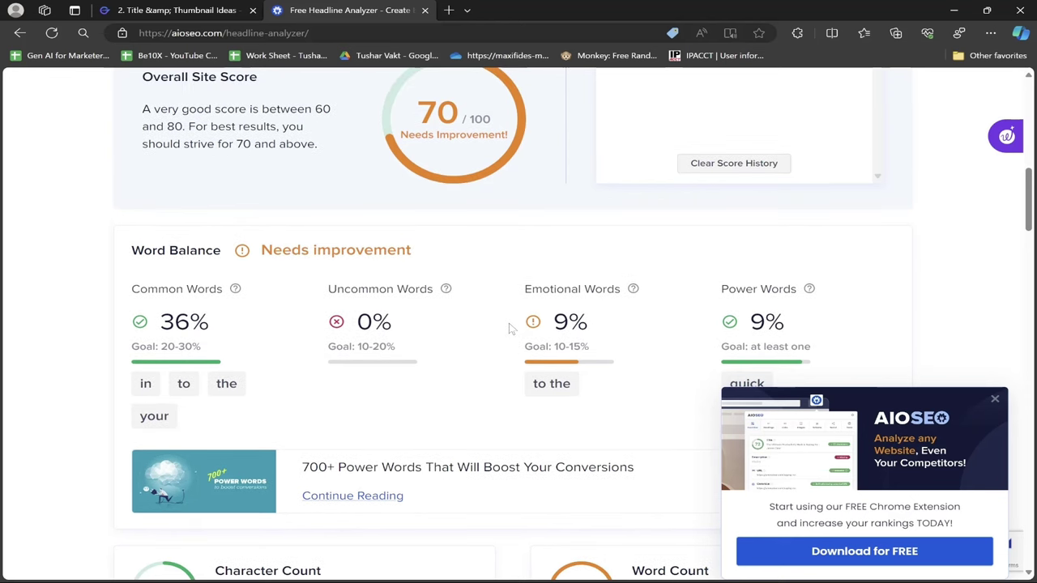
scroll(509, 328, up, 4)
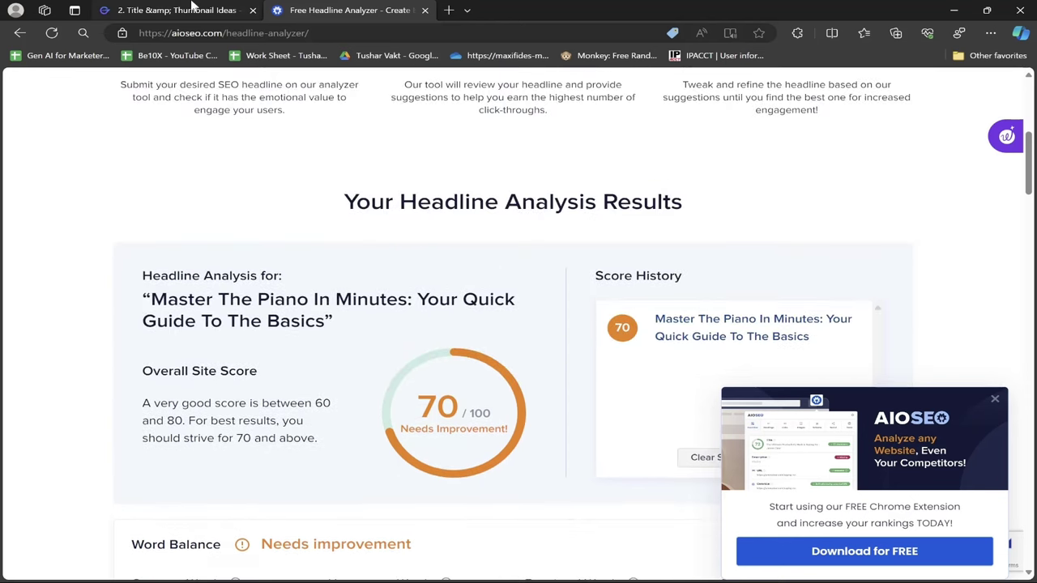
key(ctrl+shift+Tab)
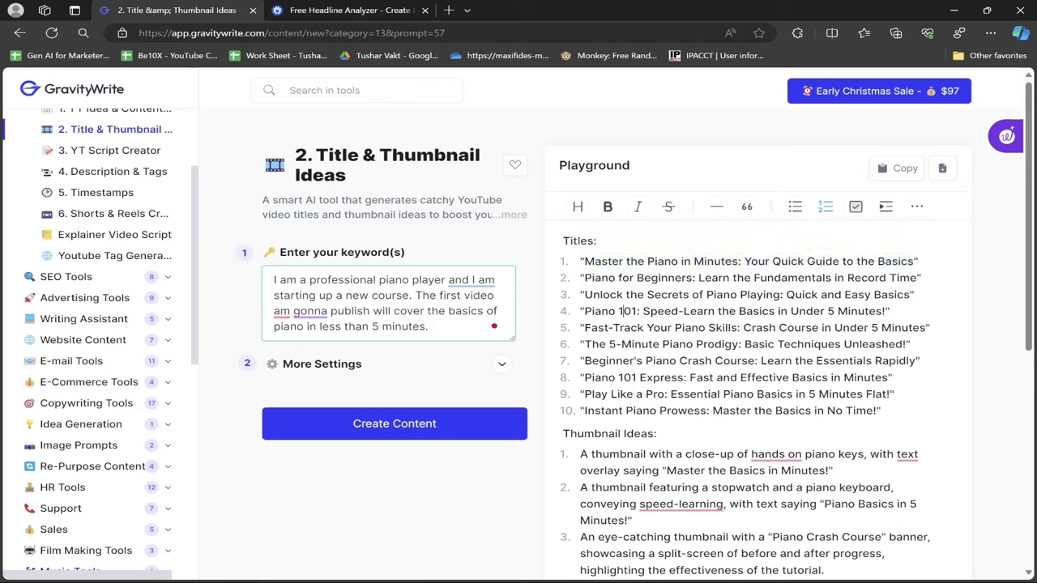
Step: Analyze the third title, 'Unlock the Secrets…', in the headline analyzer
drag(583, 278, 824, 278)
drag(910, 295, 580, 295)
key(ctrl+c)
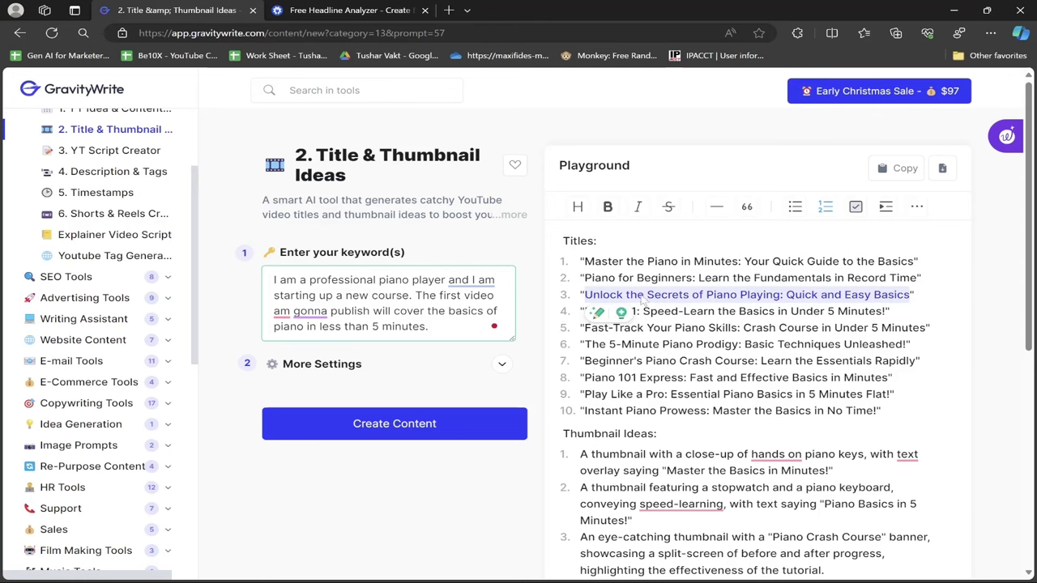
key(ctrl+Tab)
scroll(516, 227, up, 4)
key(ctrl+a)
key(ctrl+v)
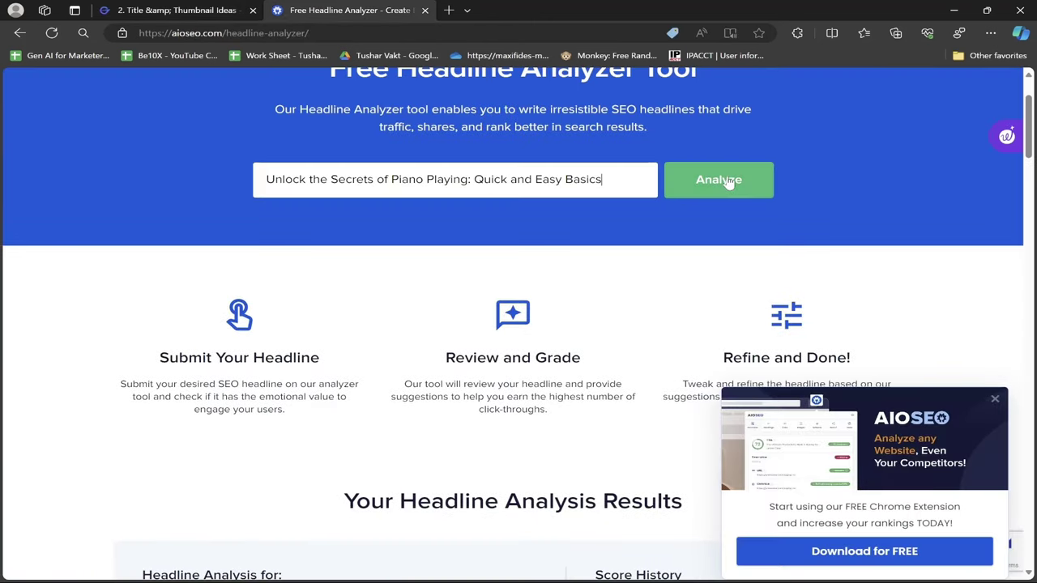
click(718, 180)
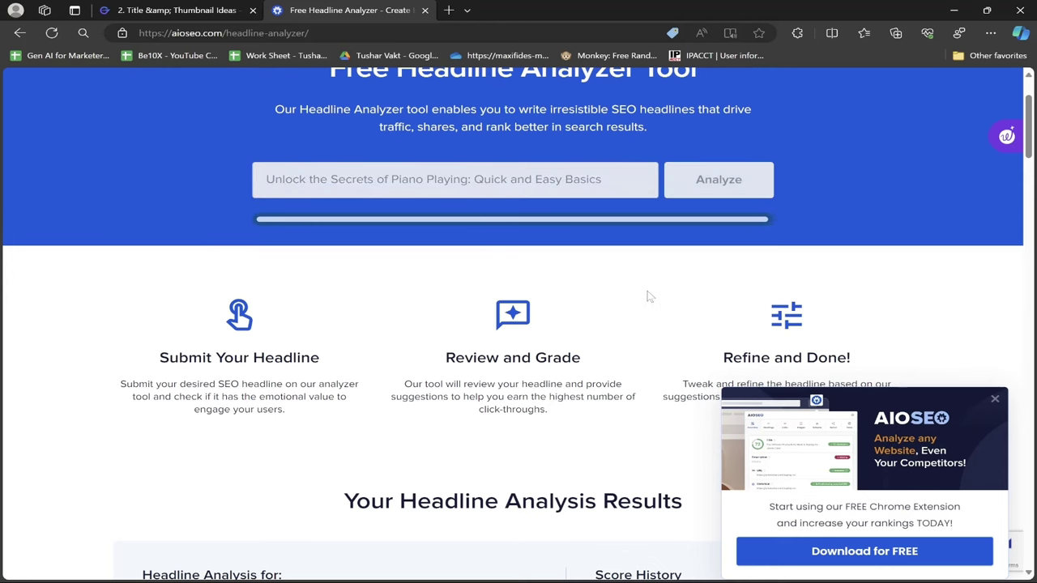
Step: Analyze the 'Play Like a Pro' title in the headline analyzer
key(ctrl+Tab)
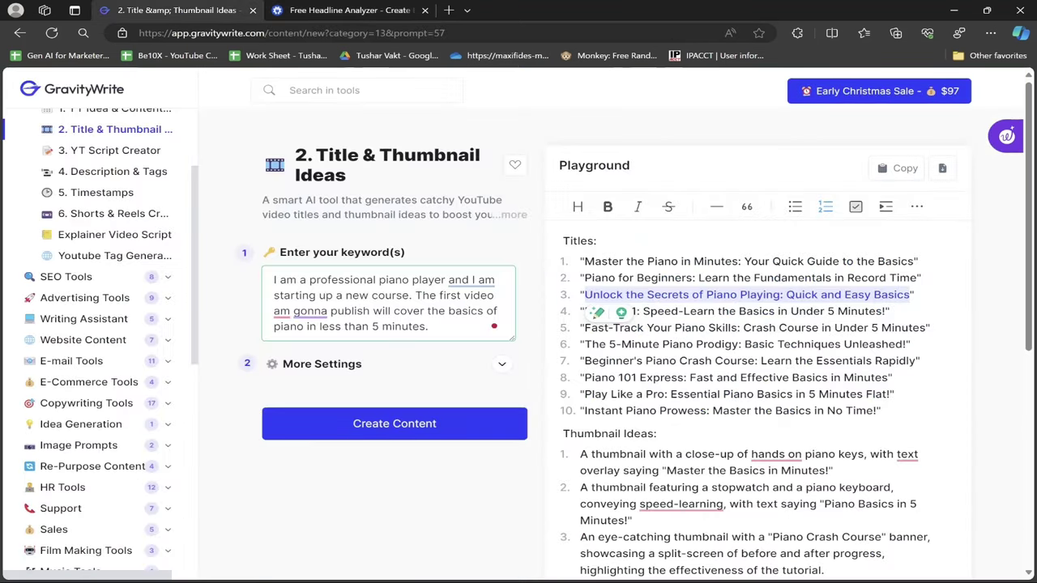
key(ctrl+Tab)
scroll(546, 195, up, 3)
scroll(546, 194, up, 3)
key(ctrl+a)
text(Play Like a Pro: Essential Piano Basics in 5 Minutes Flat!)
key(Return)
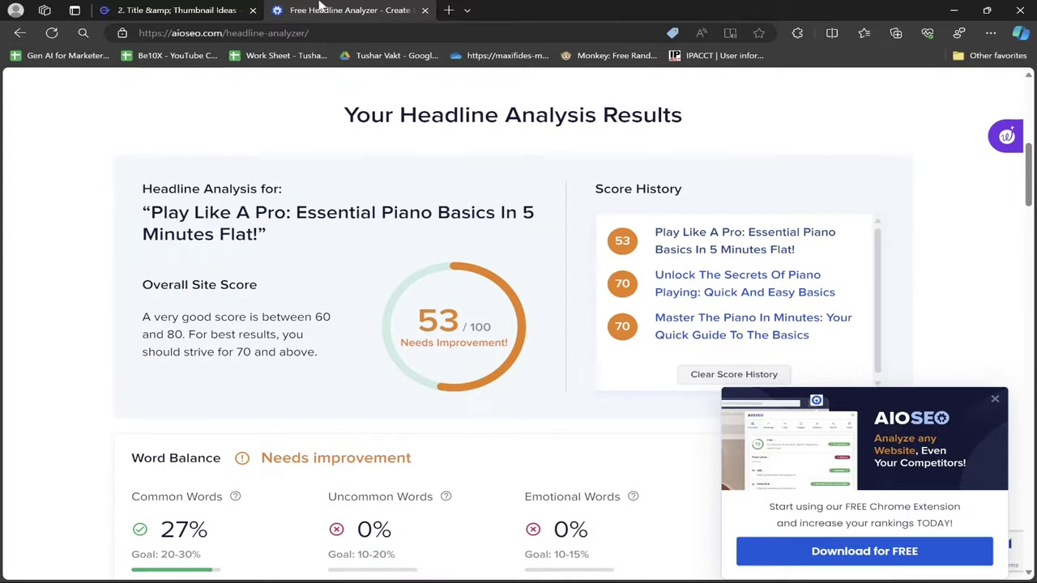
Step: Generate a fresh batch of piano titles and thumbnail ideas in GravityWrite
click(209, 10)
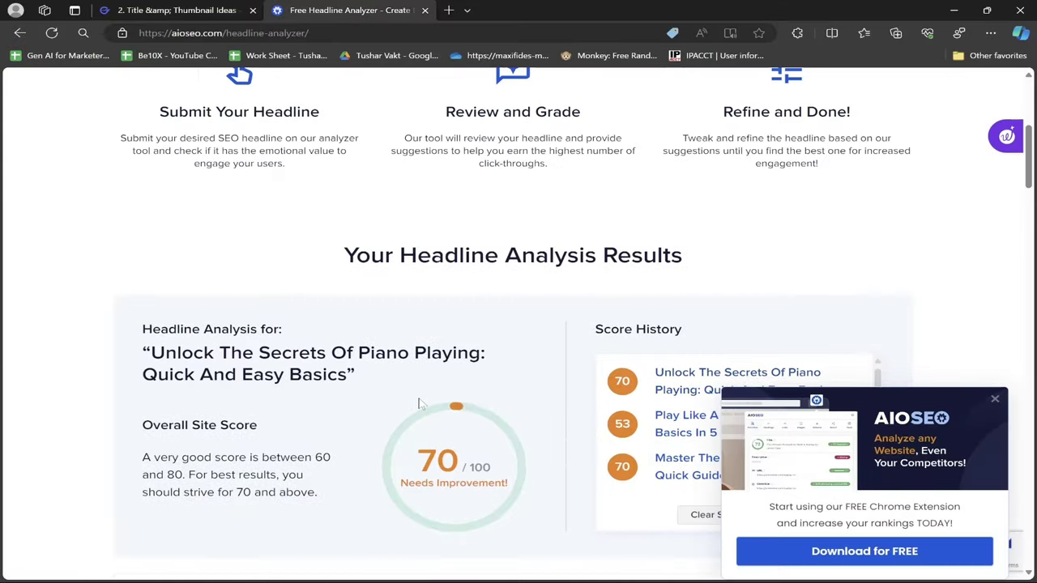
scroll(419, 404, down, 2)
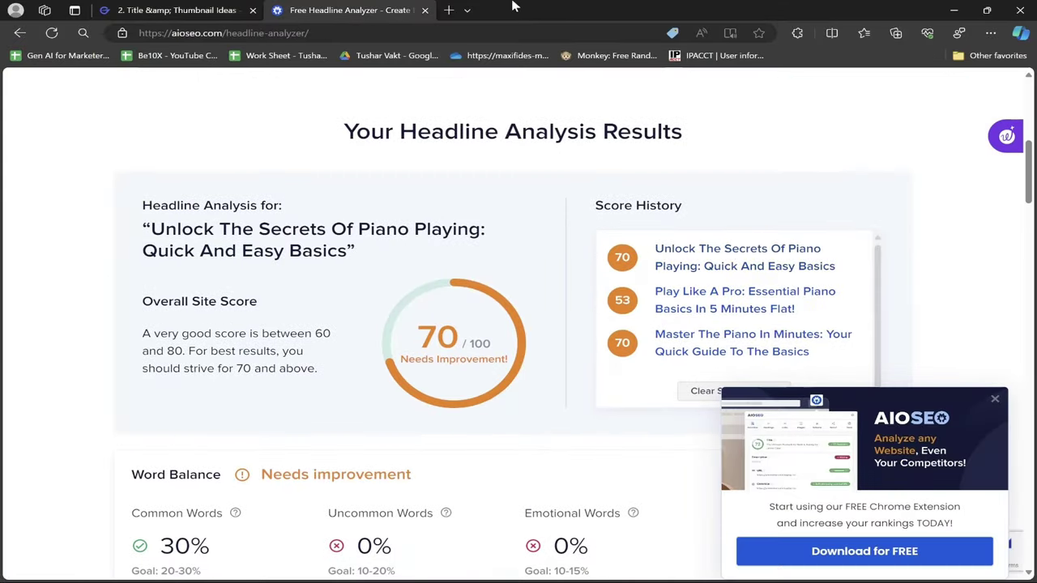
click(140, 8)
scroll(634, 329, down, 1)
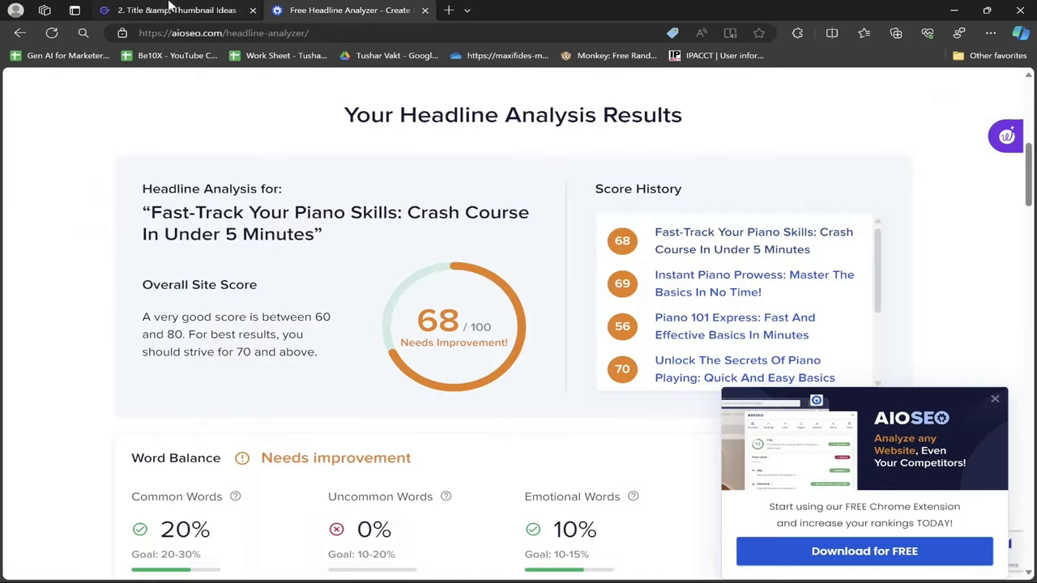
click(194, 11)
click(417, 415)
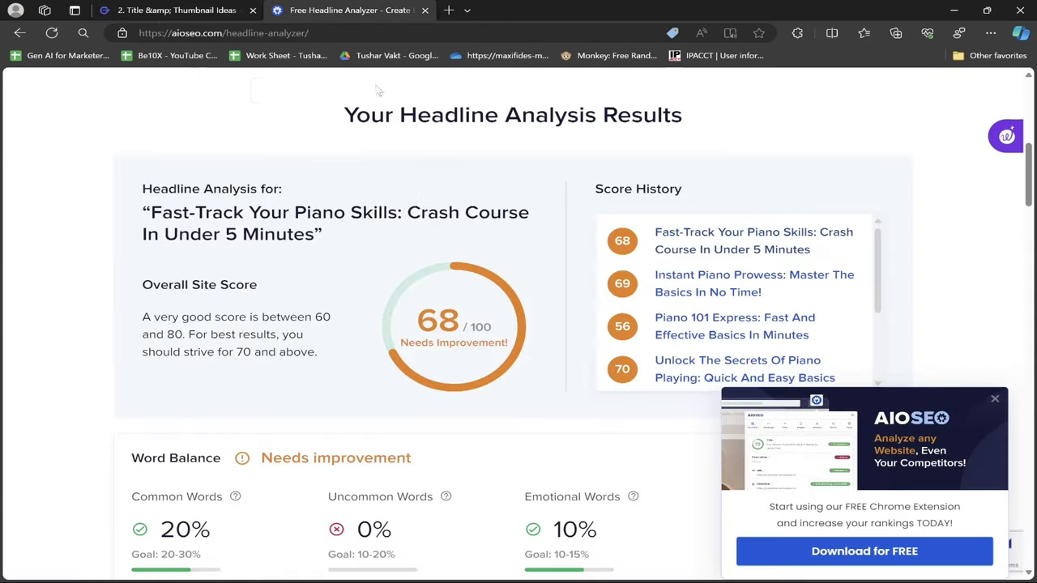
Step: Score 'Piano 101: Learn the Fundamentals Rapidly in Under 5 Minutes!' at 84/100, then return to GravityWrite
scroll(407, 203, up, 7)
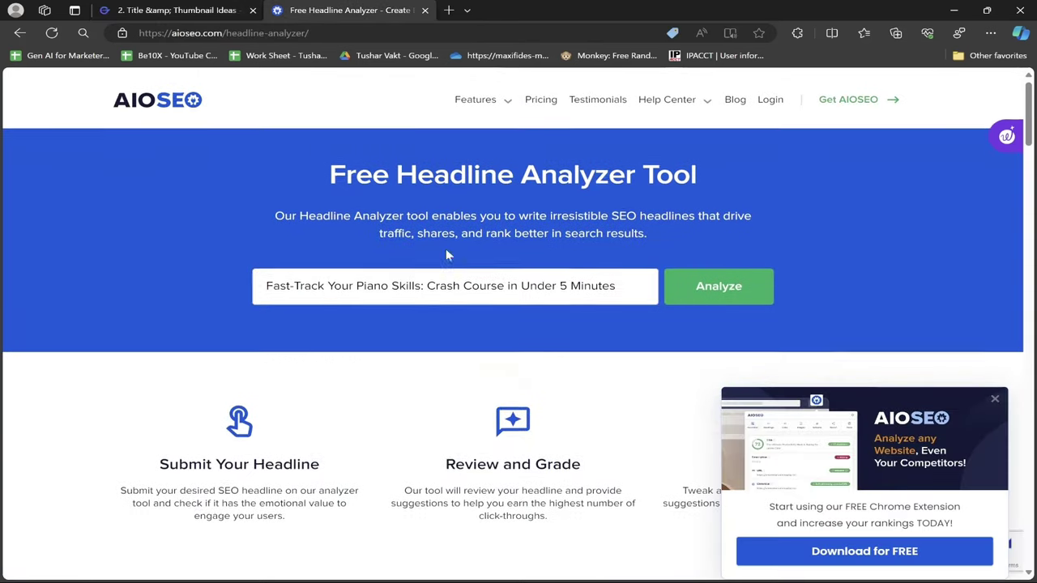
click(454, 286)
key(ctrl+a)
text(Piano 101: Learn the Fundamentals Rapidly in Under 5 Minutes!)
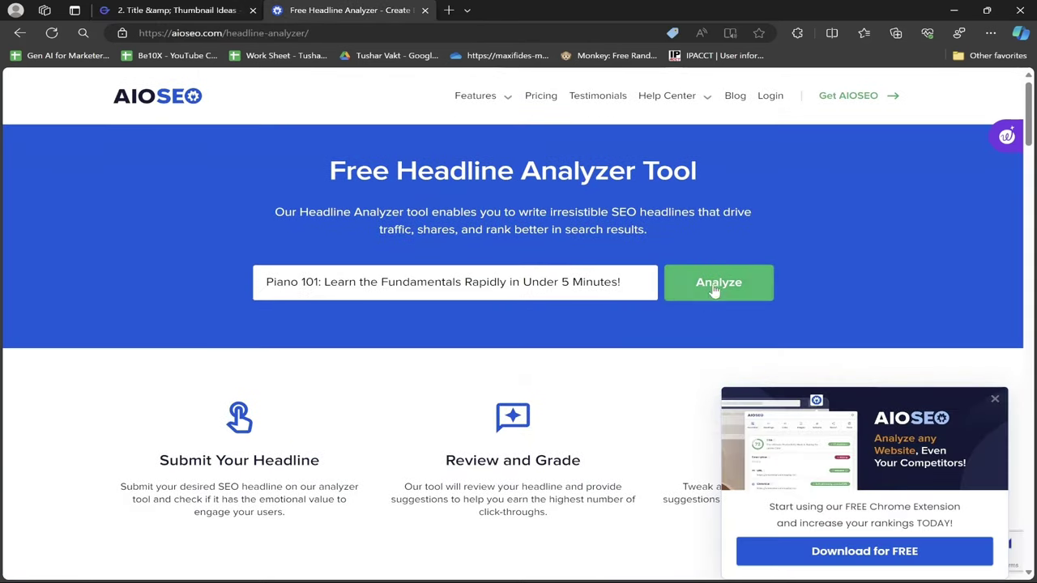
click(696, 283)
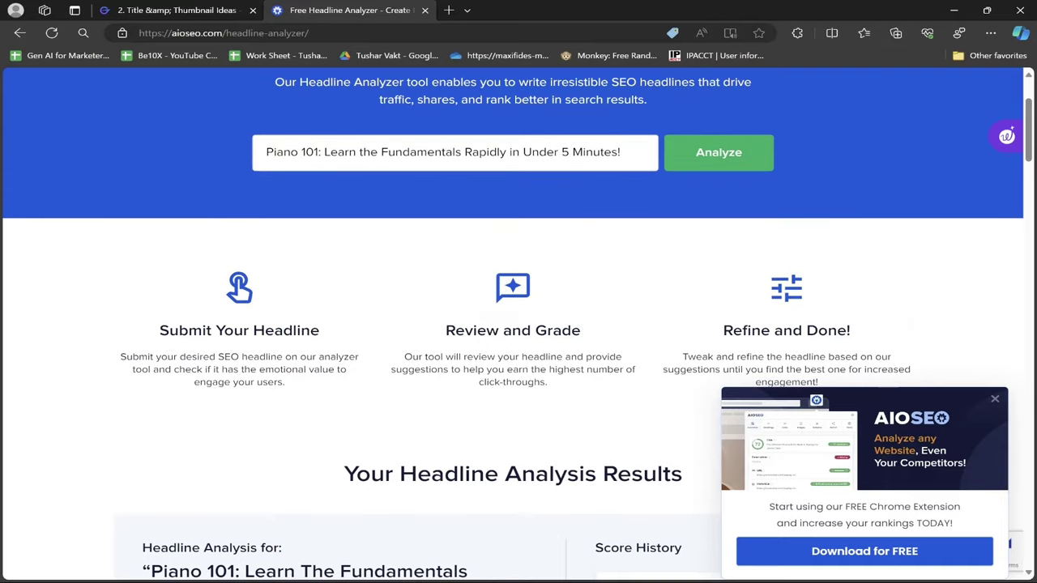
scroll(596, 375, down, 5)
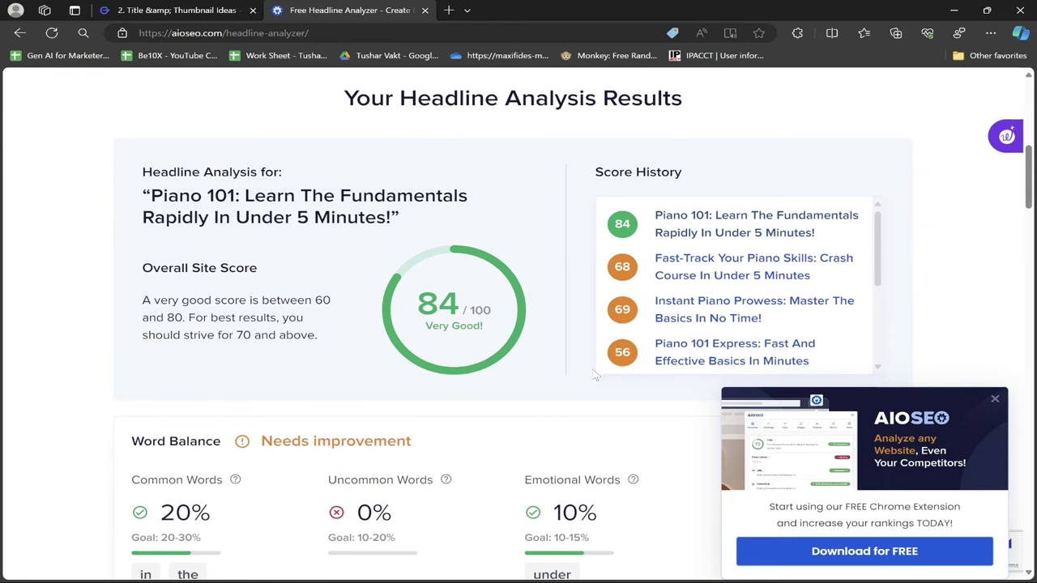
scroll(595, 375, up, 5)
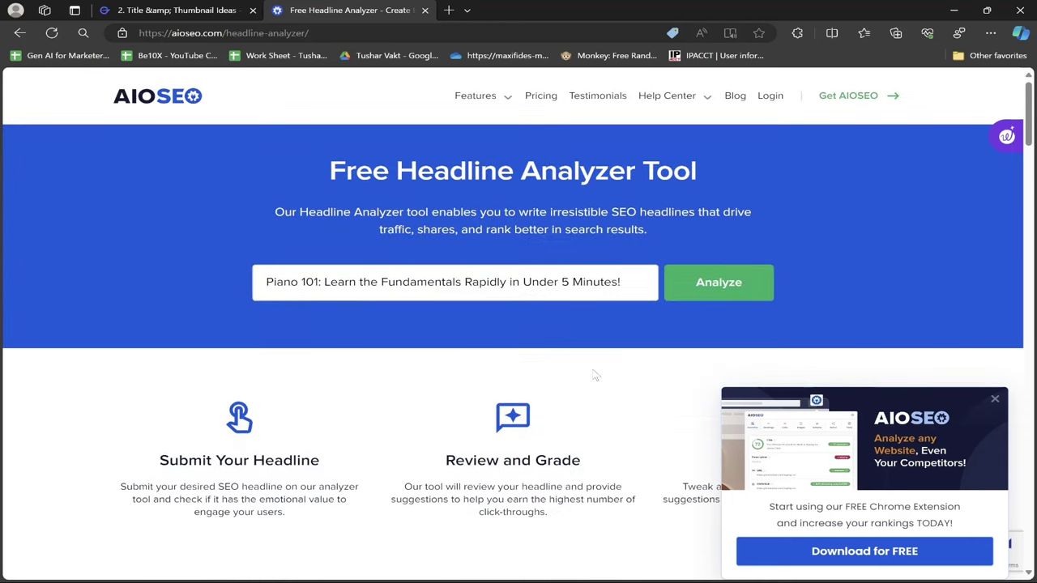
click(202, 10)
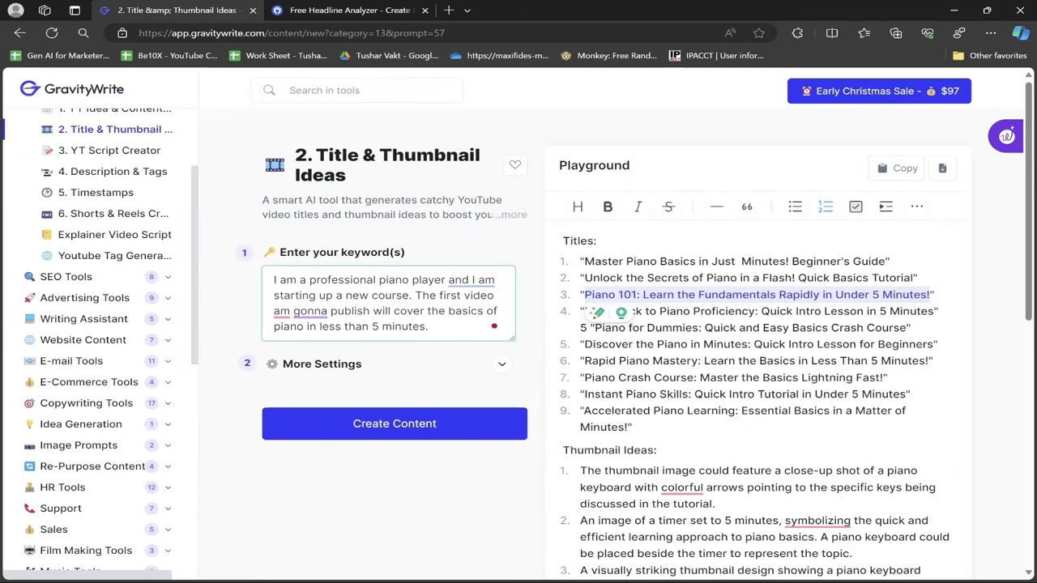
Step: In YT Script Creator, enter the Piano 101 title plus the numbered question list and generate the script
click(101, 158)
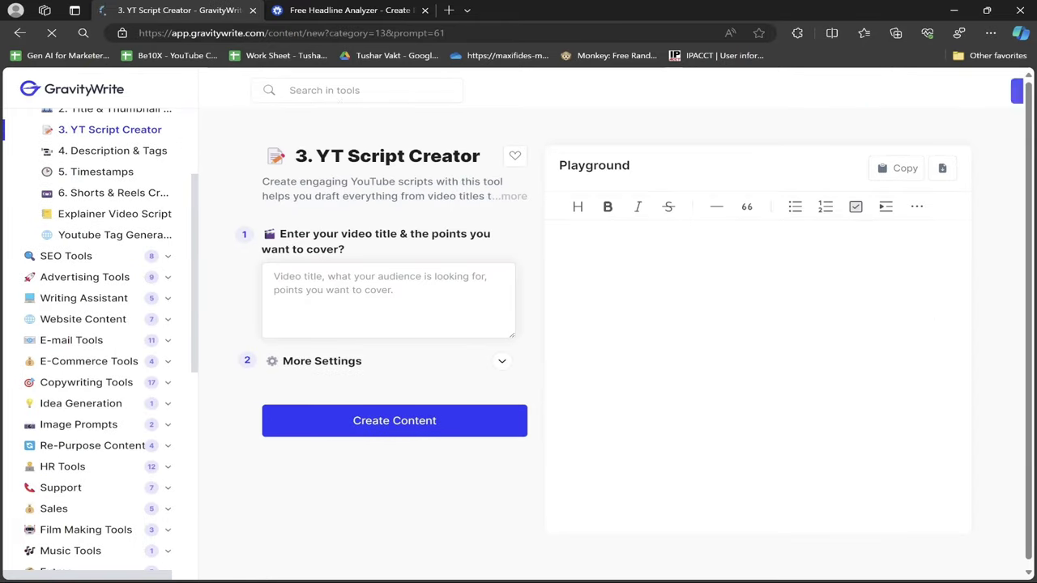
text(Piano 101: Learn the Fundamentals Rapidly in Under 5 Minutes!)
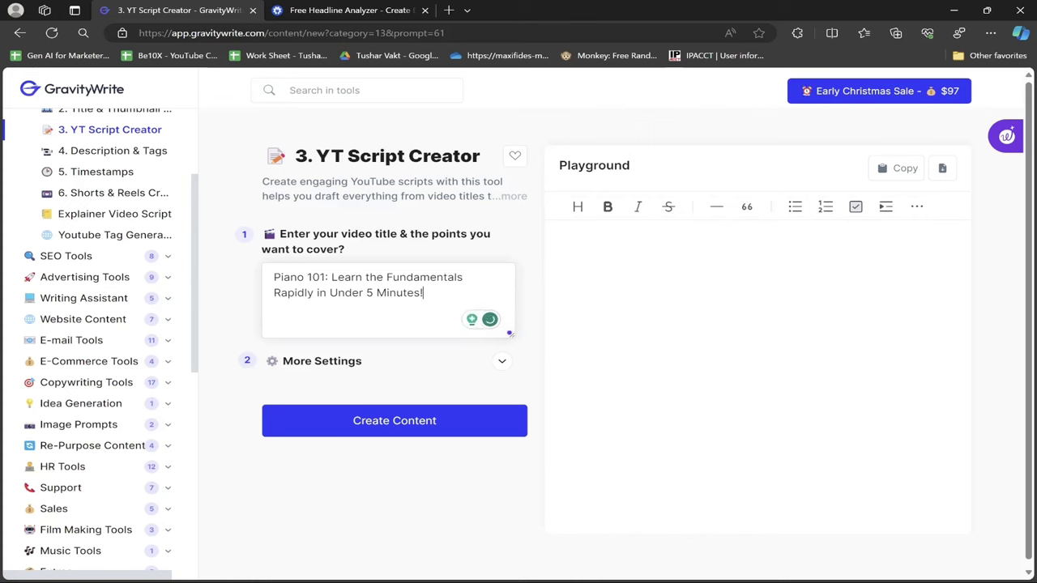
key(Return)
key(Return)
key(ctrl+v)
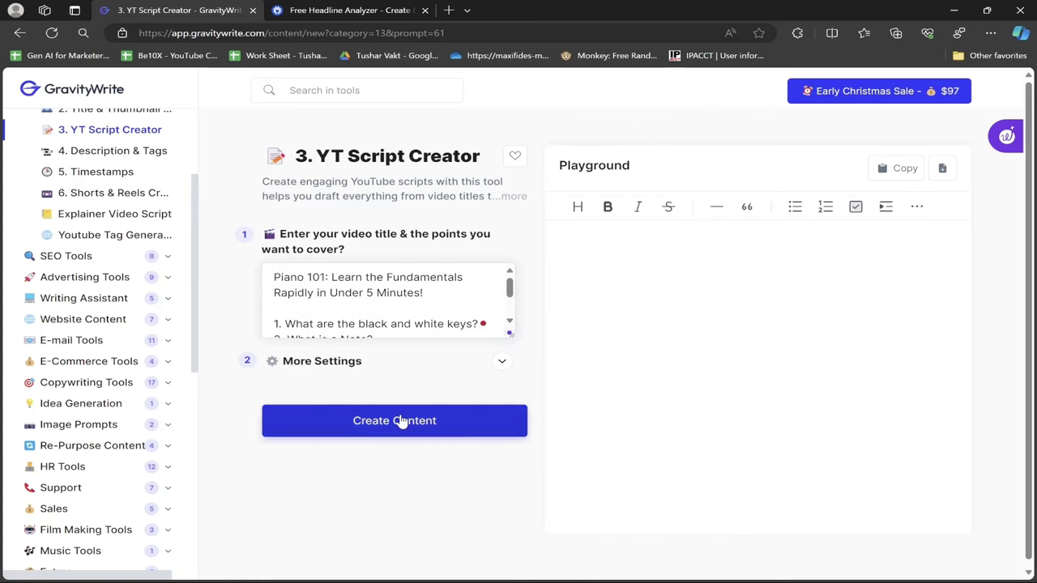
click(403, 420)
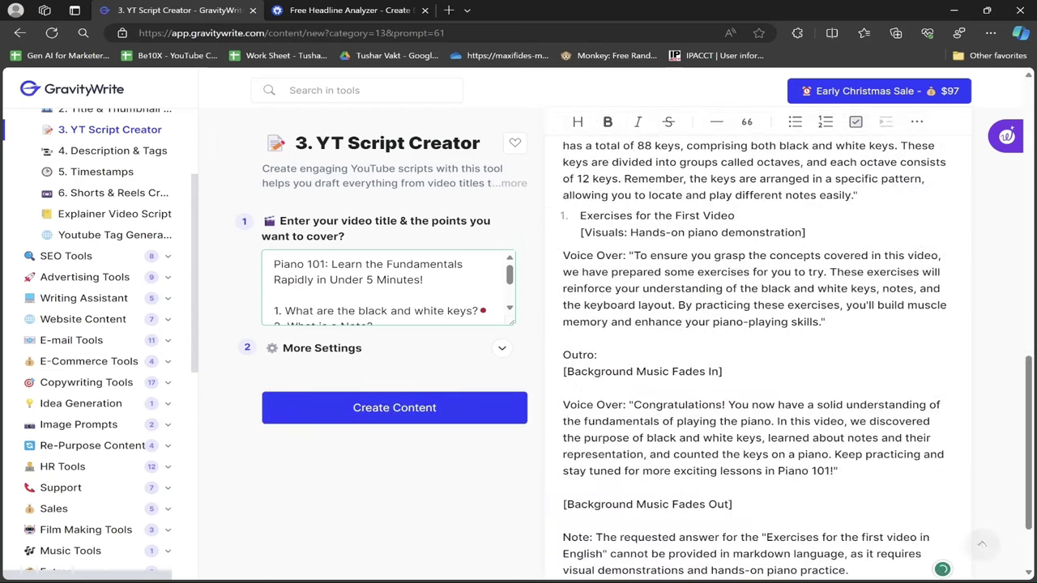
scroll(755, 356, up, 10)
scroll(755, 357, up, 3)
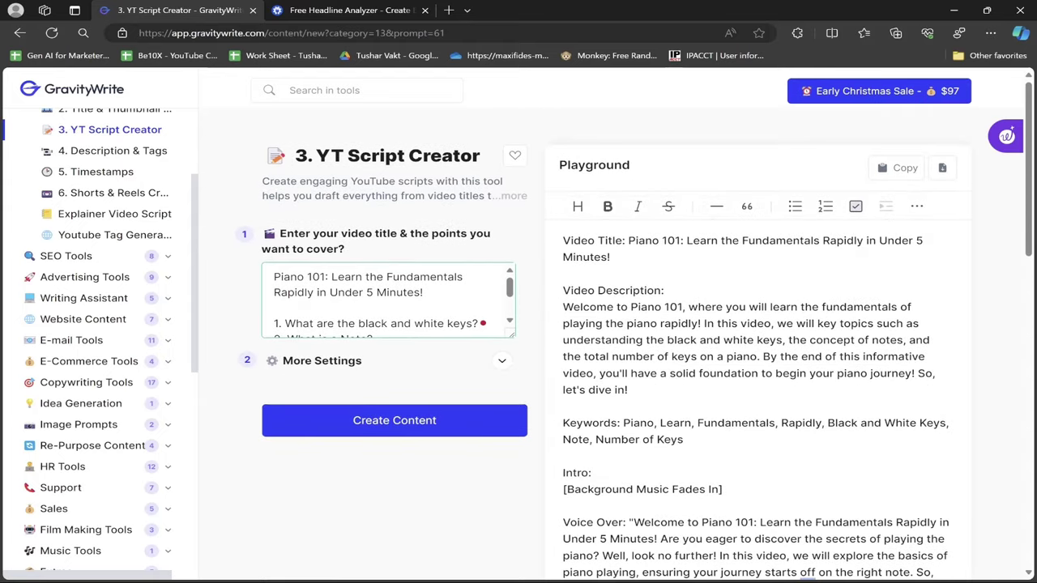
scroll(755, 356, down, 5)
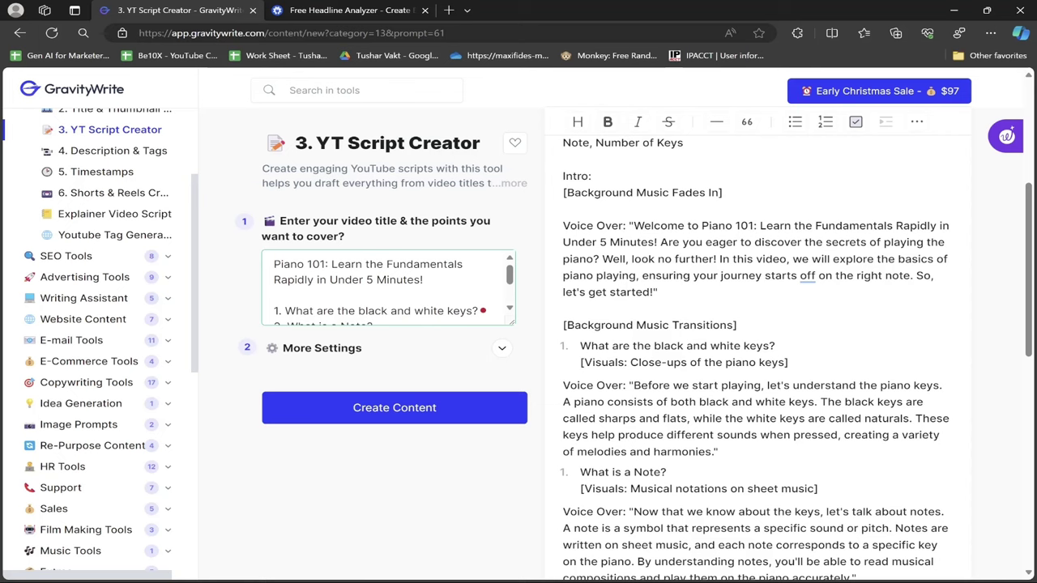
drag(602, 259, 689, 276)
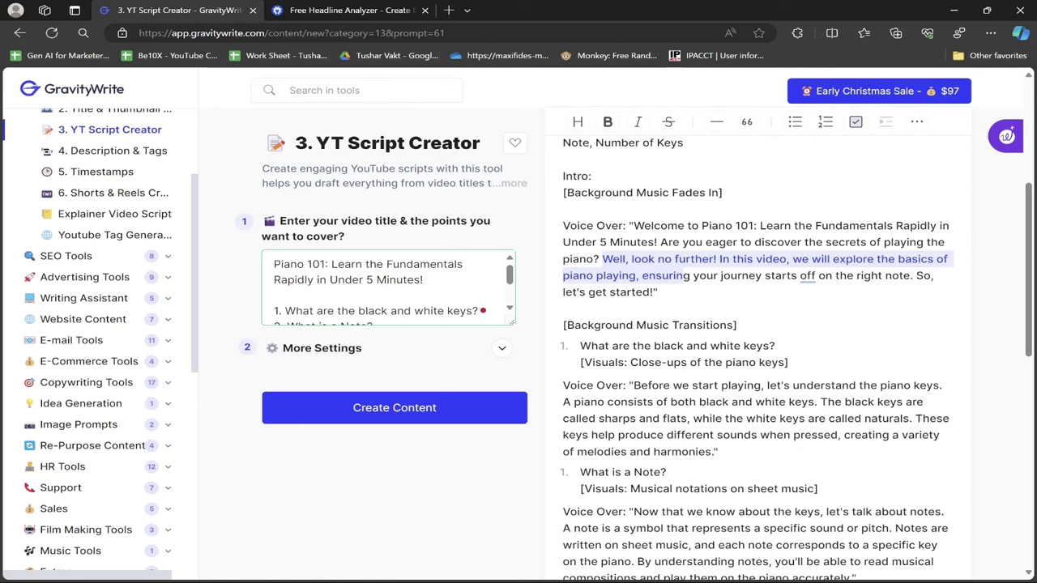
drag(690, 276, 657, 292)
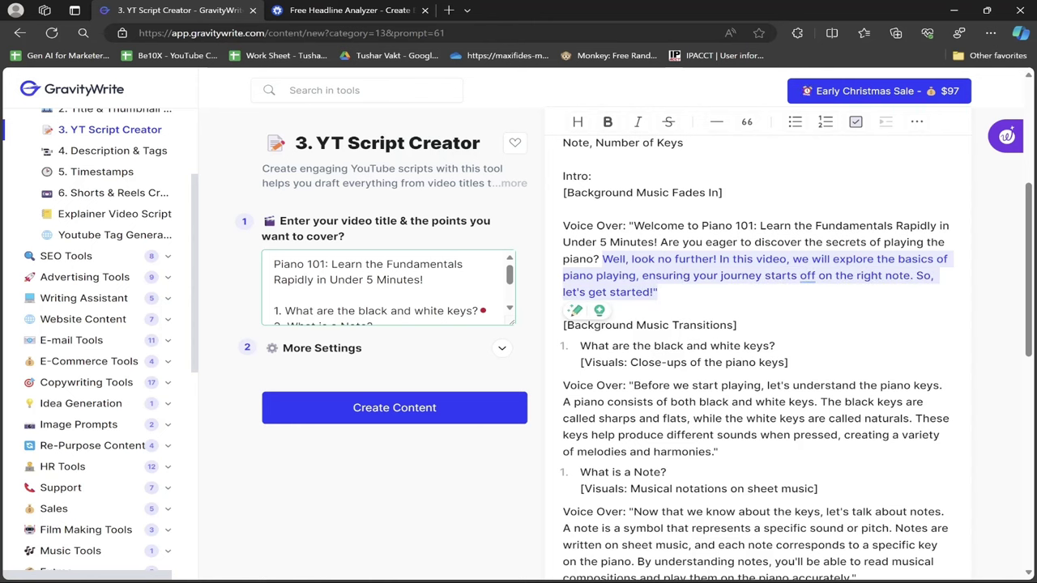
click(658, 292)
scroll(658, 292, down, 1)
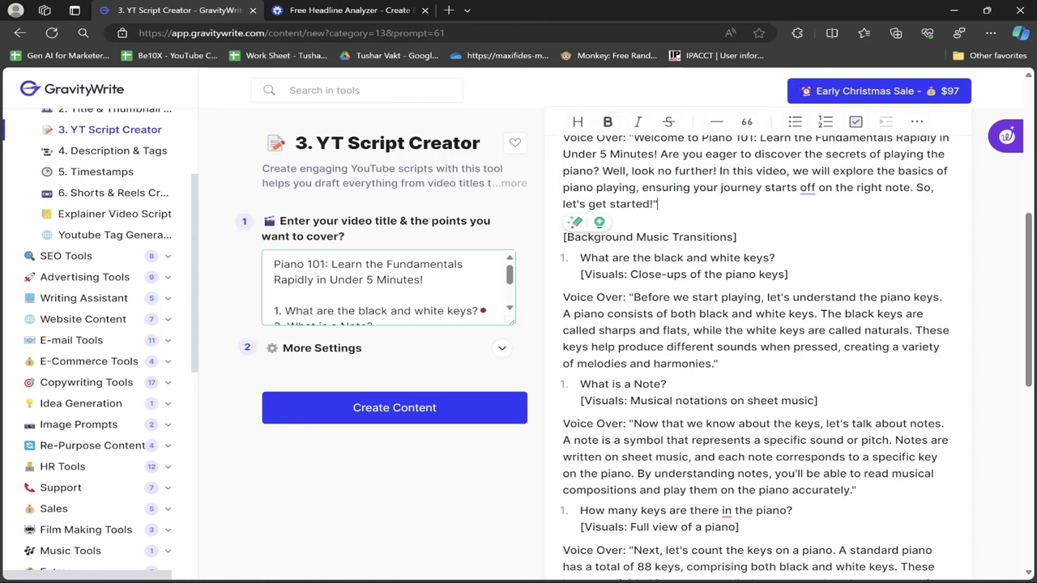
drag(634, 297, 718, 363)
click(716, 347)
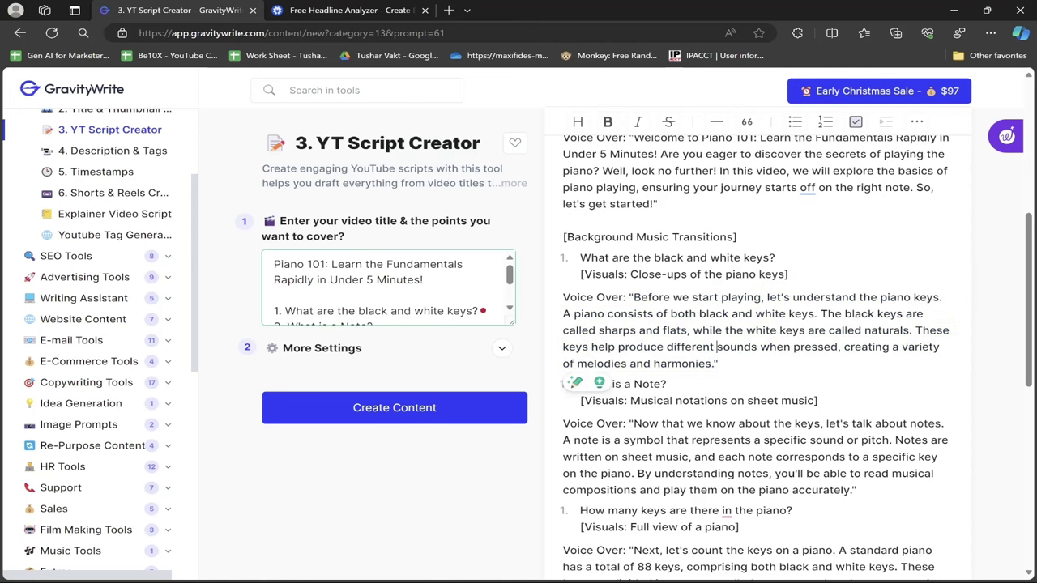
scroll(716, 347, down, 2)
drag(634, 312, 882, 329)
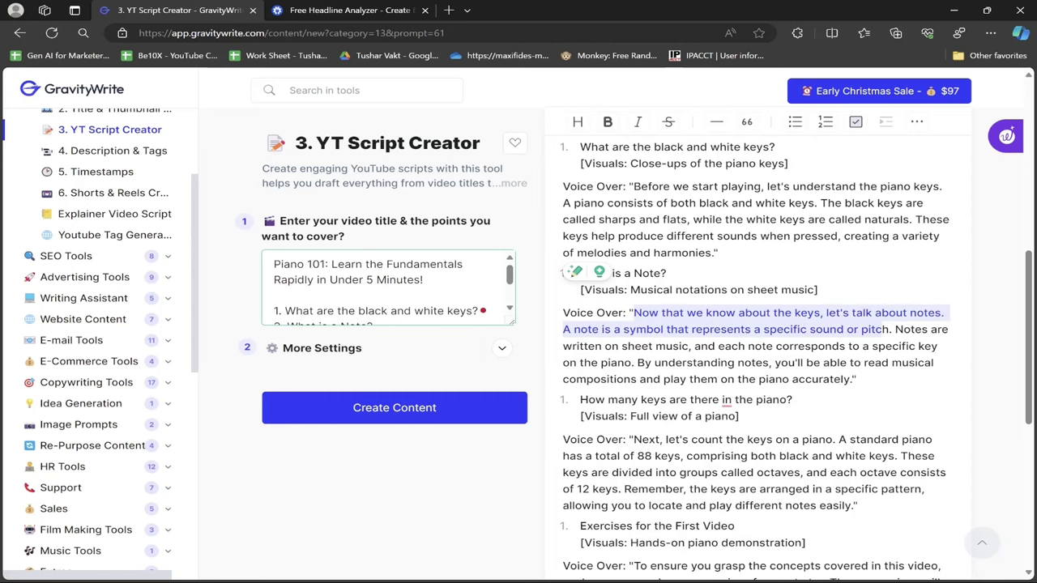
drag(883, 329, 857, 379)
click(857, 379)
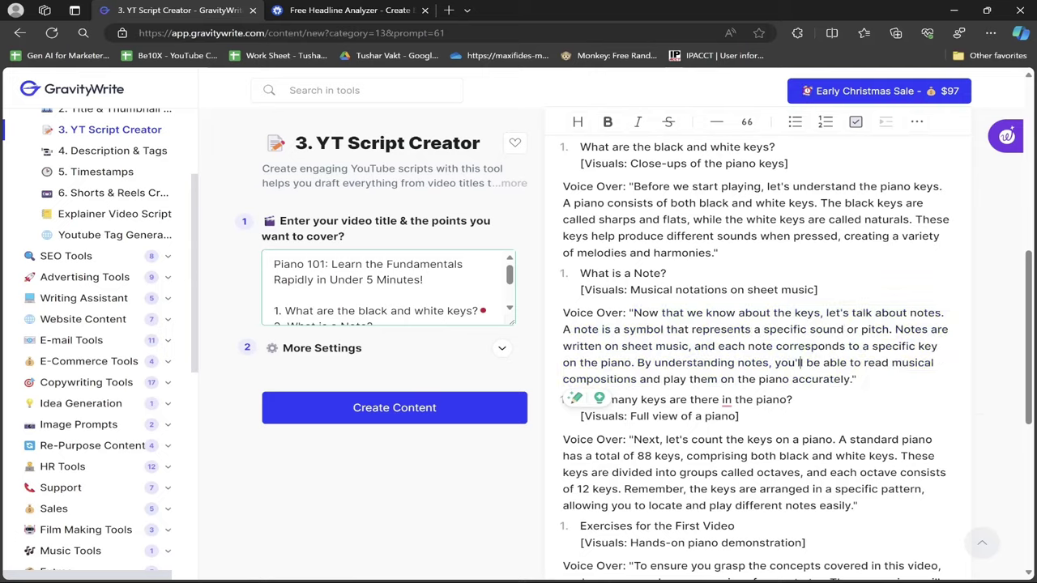
scroll(857, 379, down, 4)
scroll(753, 365, up, 10)
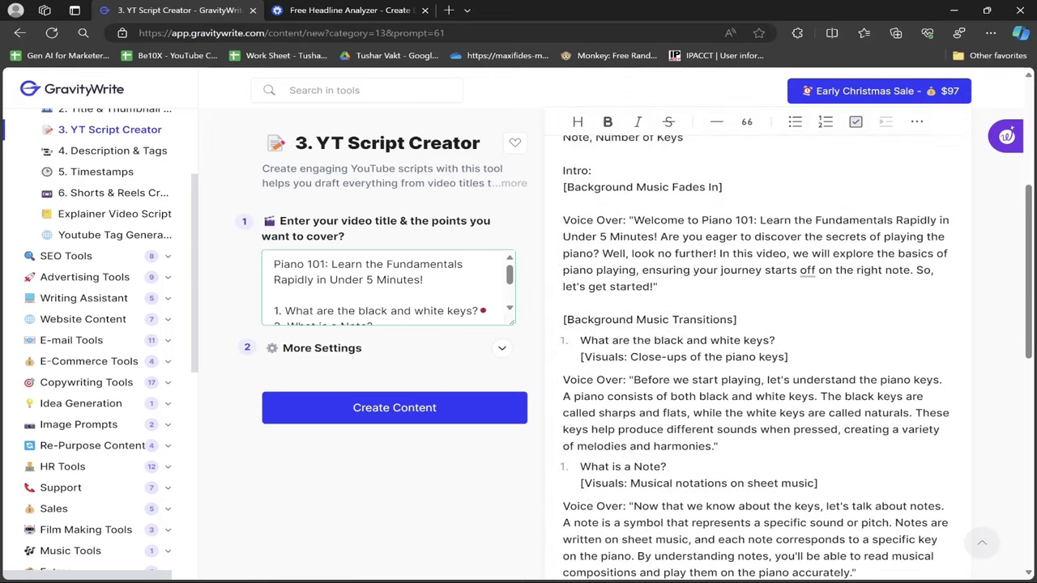
Step: Generate the Piano 101 description, keyword tags and hashtags such as #Piano101 and #LearnPiano
click(344, 8)
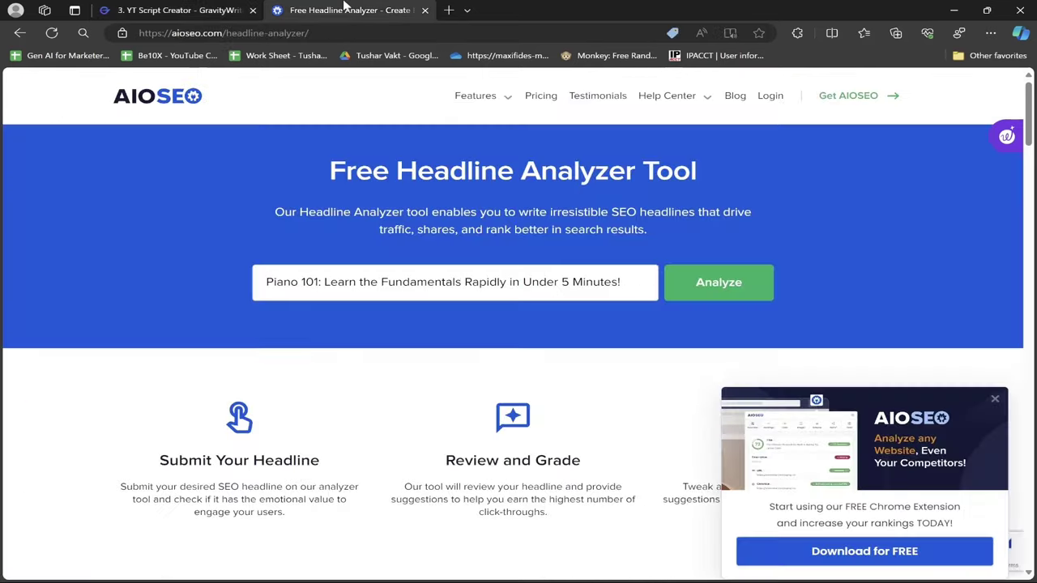
click(168, 10)
scroll(125, 302, up, 1)
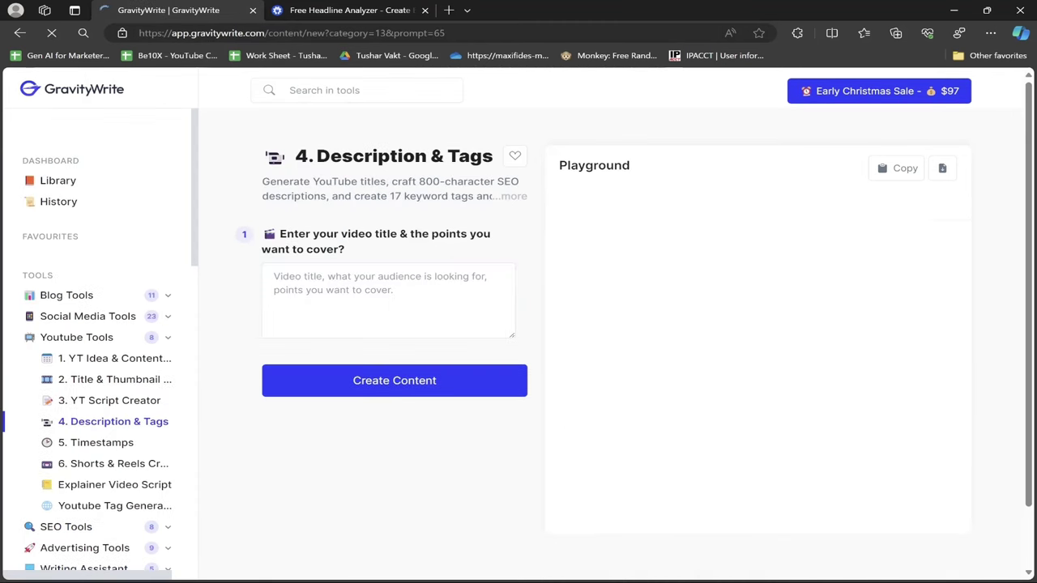
click(375, 391)
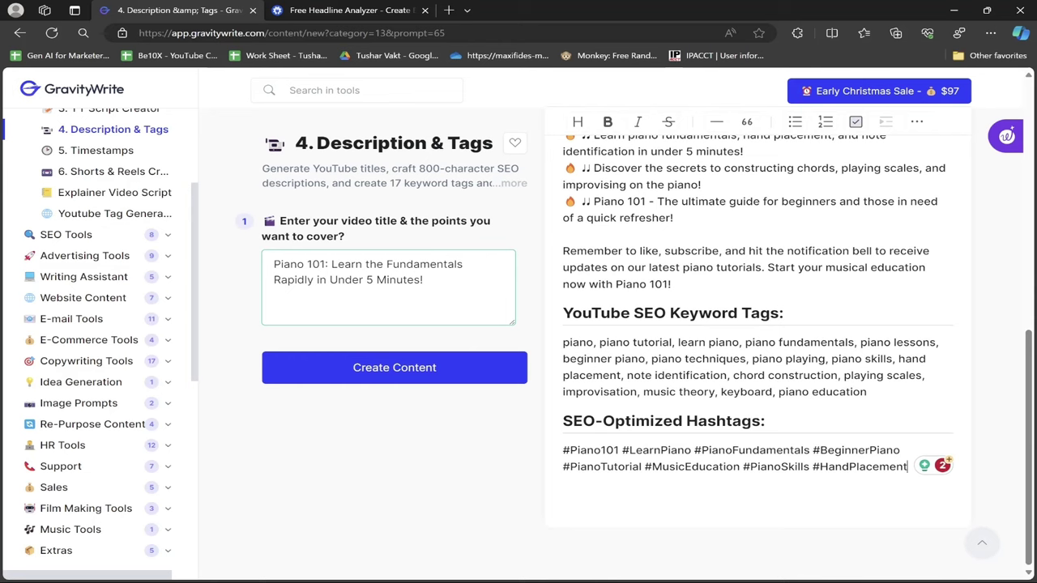
scroll(757, 365, up, 7)
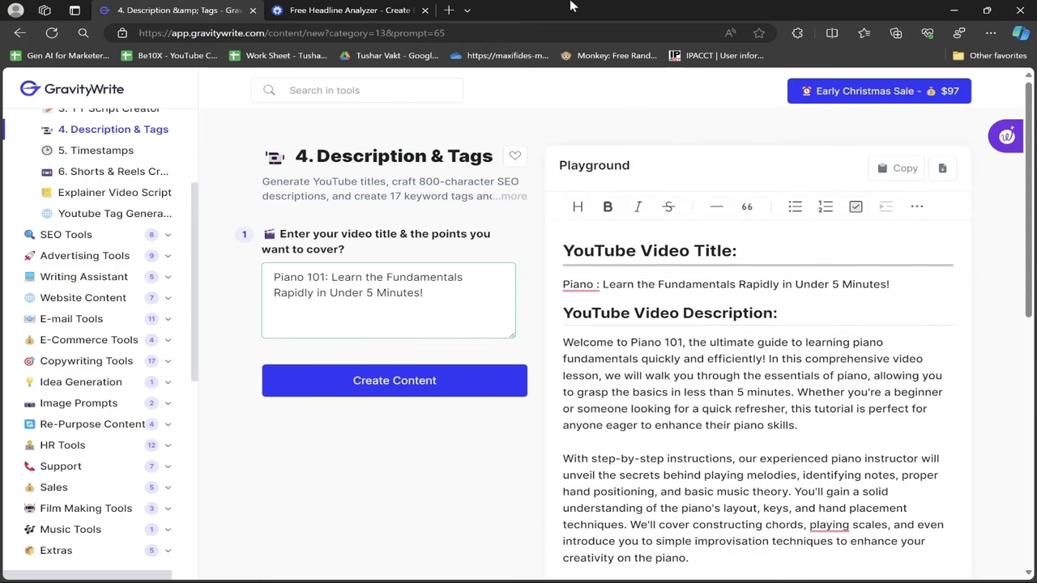
Step: Load google.com in a new browser tab and dismiss the Chrome recommendation popup
click(449, 10)
text(google)
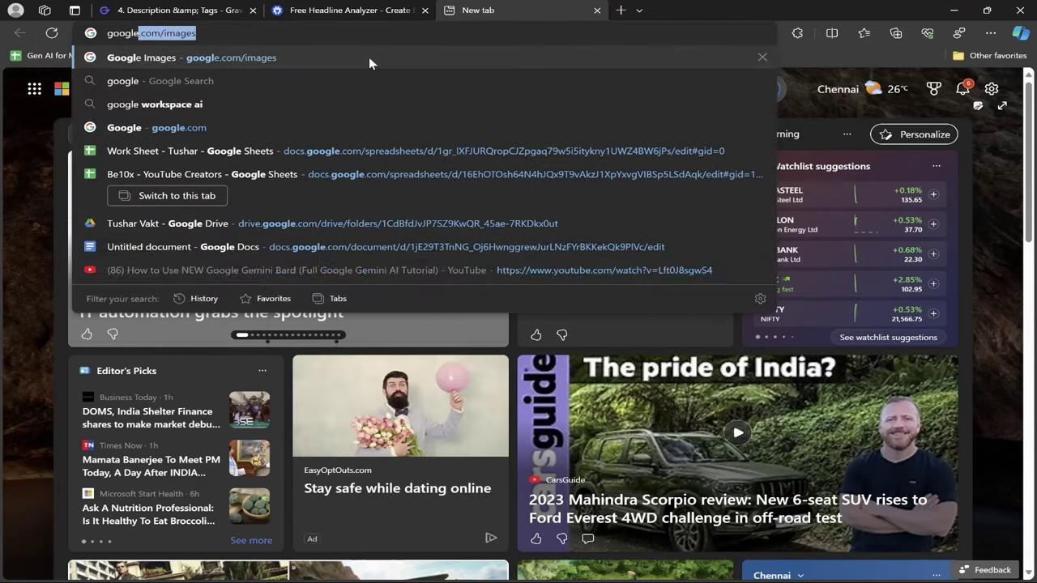
text(.com/)
key(Return)
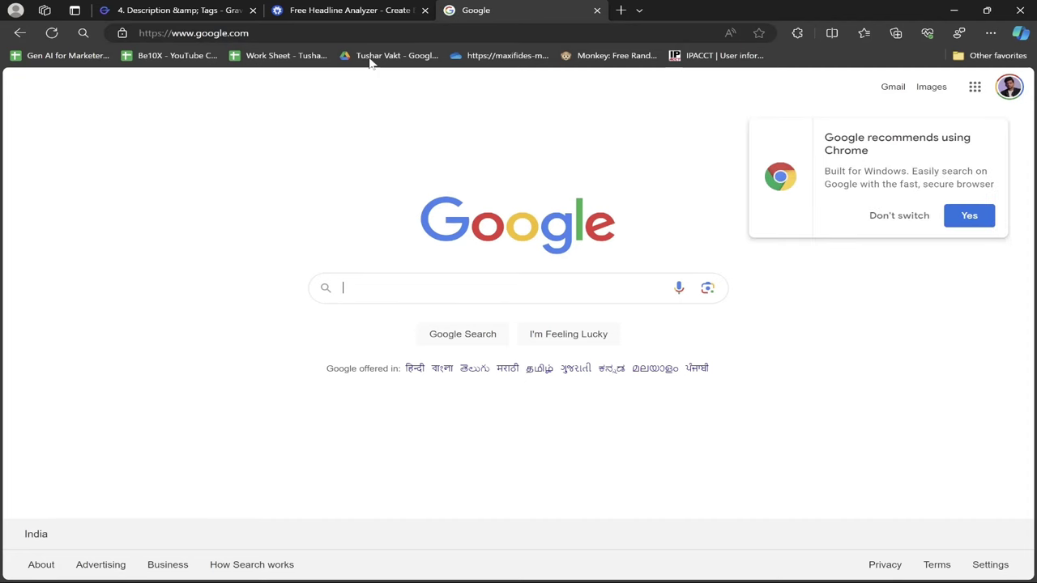
click(900, 213)
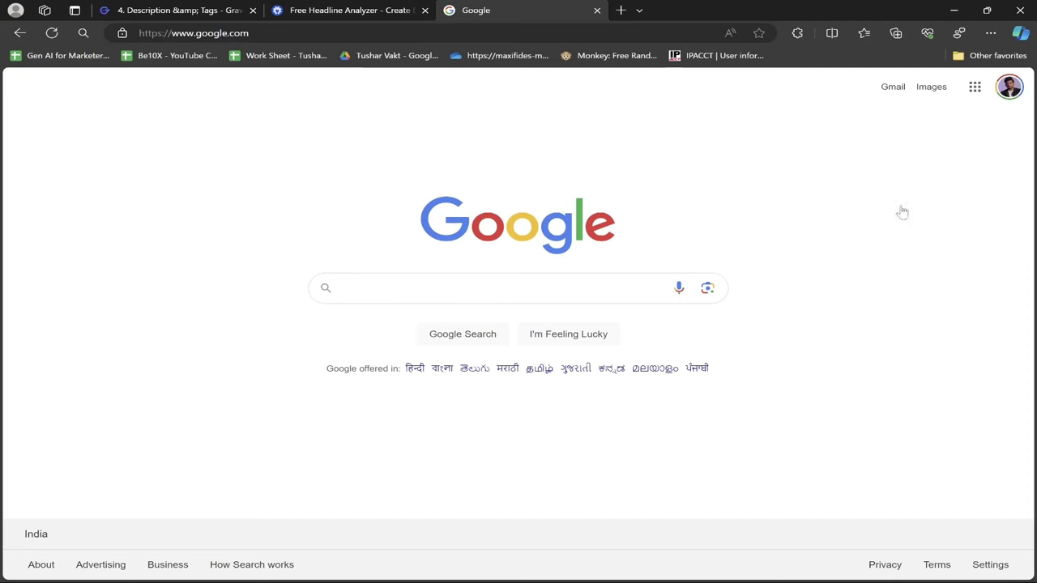
Step: Enter the query 'how to play piano as a beginner blog' into Google's search box
click(575, 286)
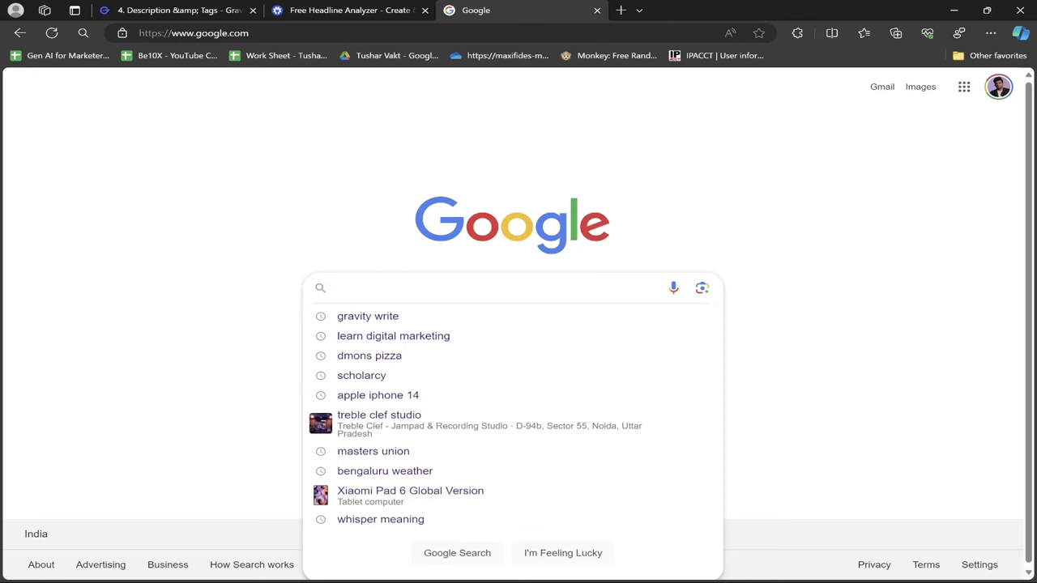
text(how go)
key(BackSpace)
key(BackSpace)
text(to play piano as a)
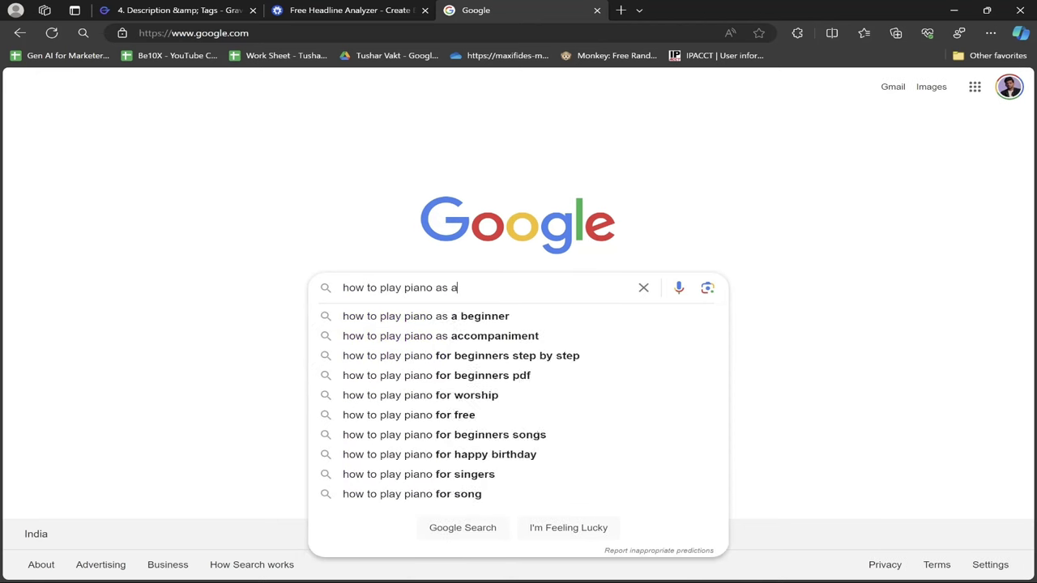
text( beginner blog)
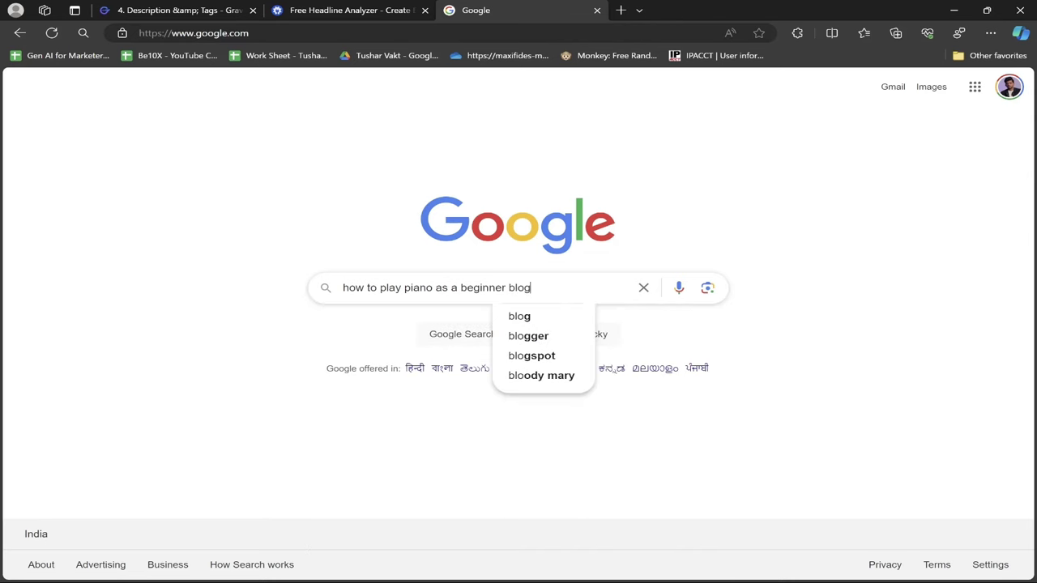
key(Return)
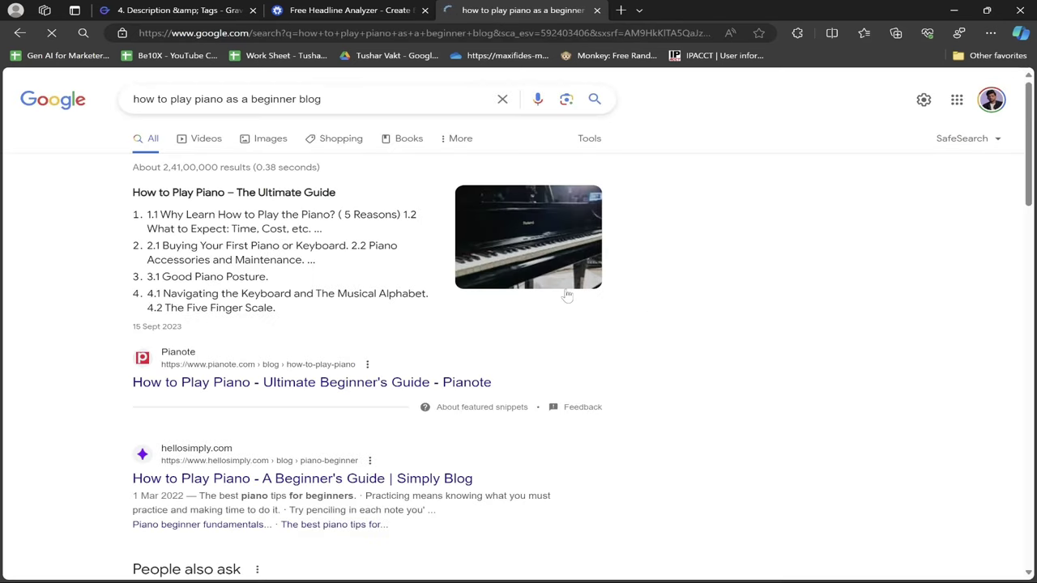
scroll(753, 292, down, 5)
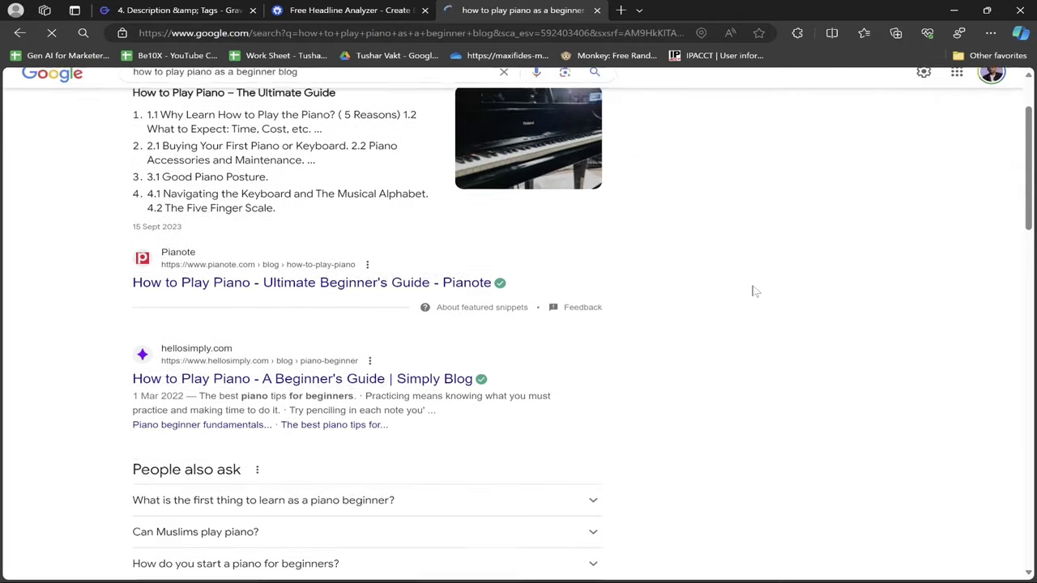
scroll(754, 291, down, 1)
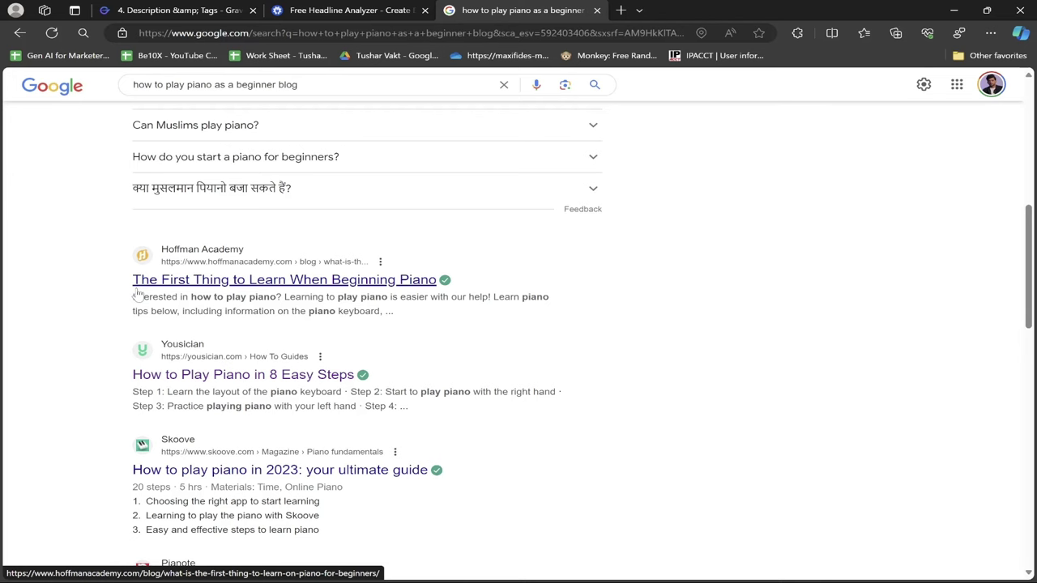
scroll(138, 373, down, 1)
scroll(139, 373, down, 1)
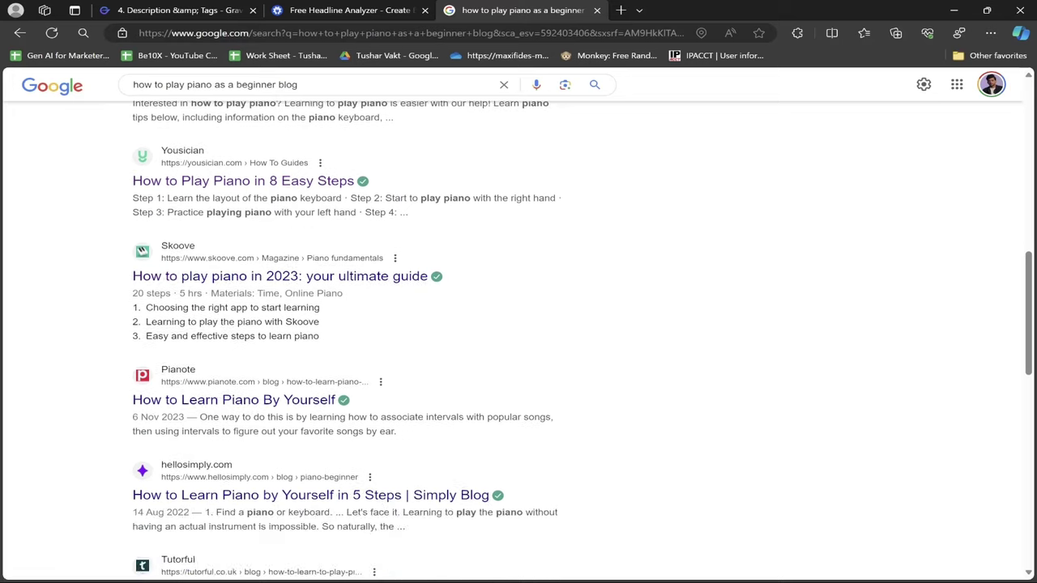
scroll(243, 275, down, 1)
scroll(235, 335, down, 1)
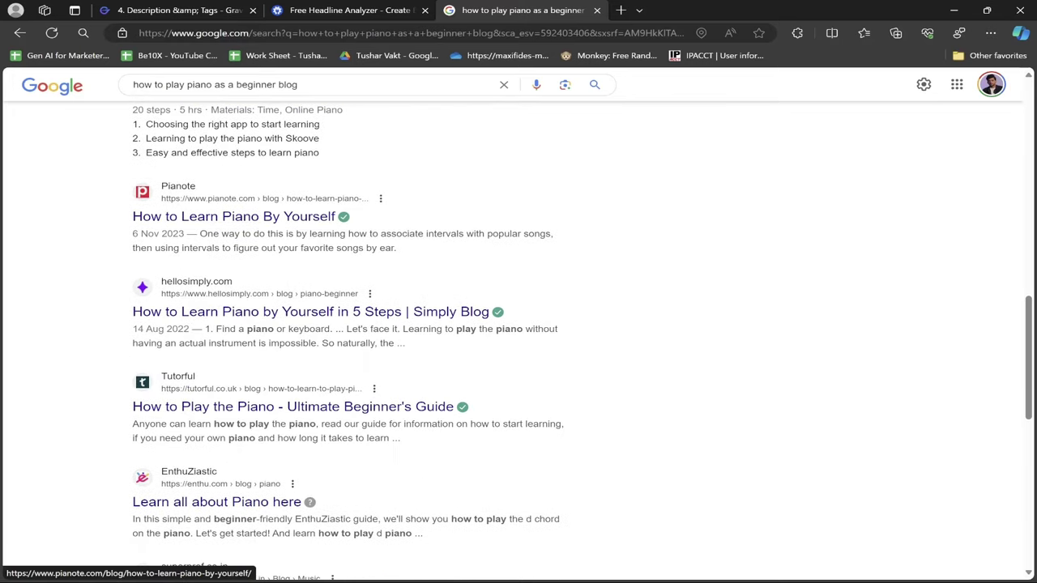
scroll(158, 339, down, 1)
scroll(158, 339, down, 1)
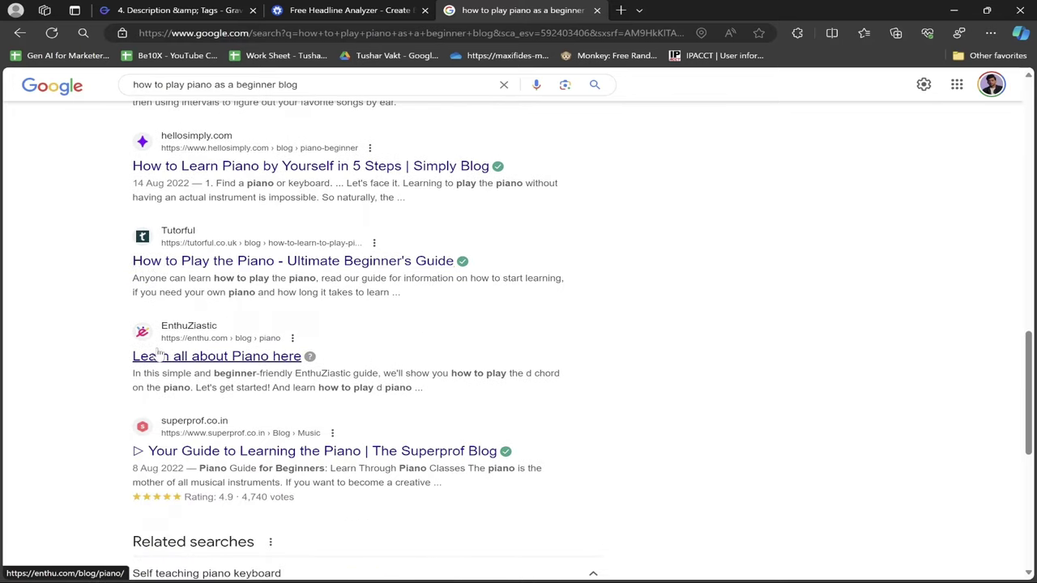
scroll(158, 351, down, 1)
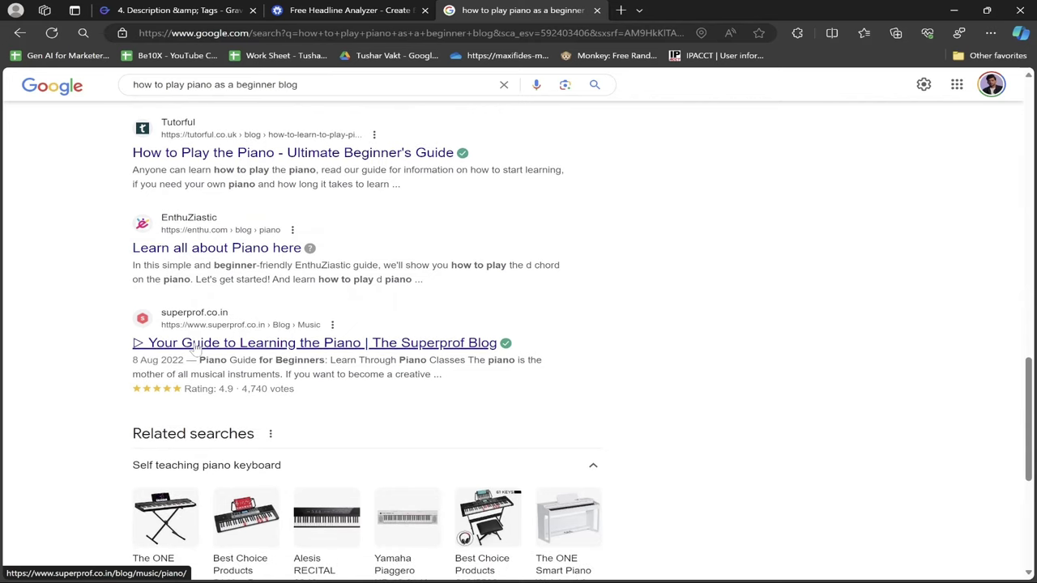
scroll(691, 326, down, 3)
scroll(692, 327, up, 7)
scroll(692, 326, up, 8)
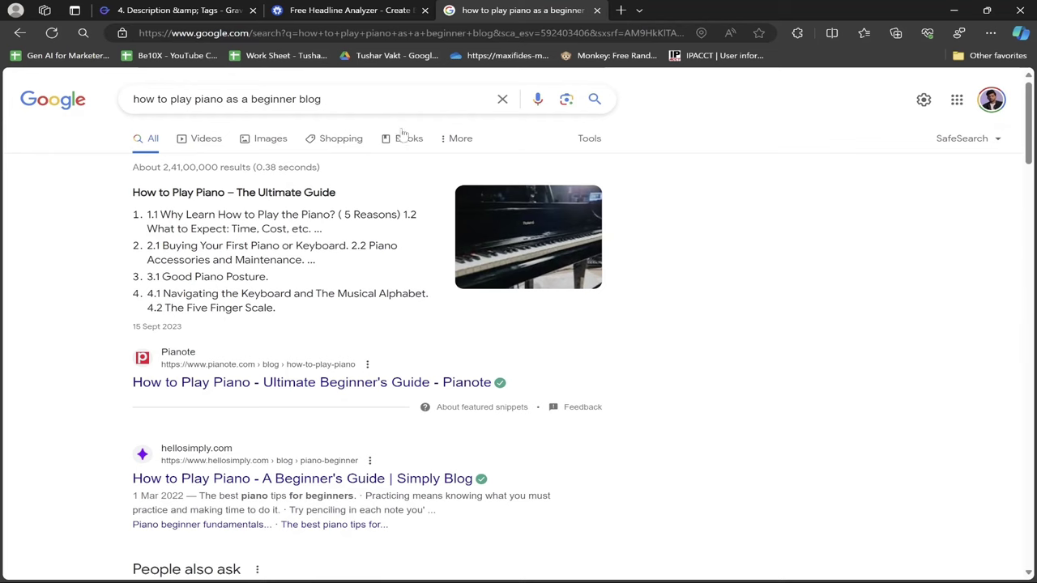
click(322, 99)
click(773, 247)
scroll(774, 247, down, 3)
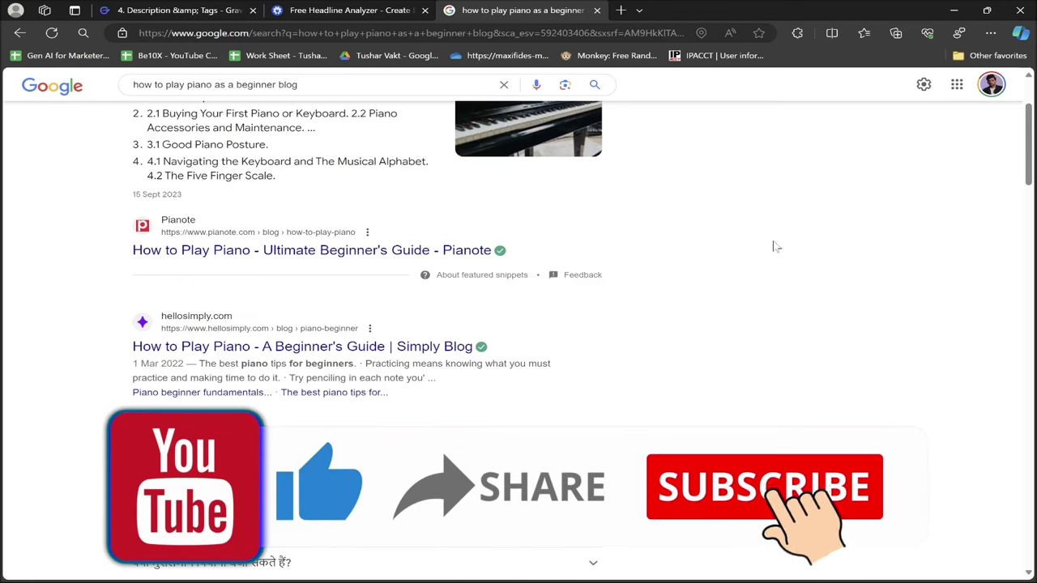
mouse_move(676, 574)
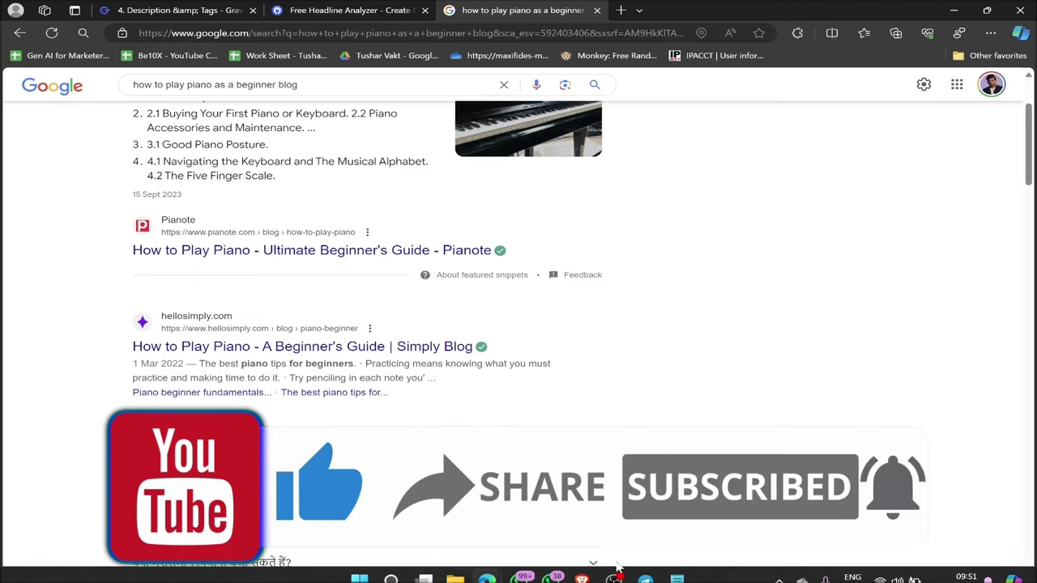